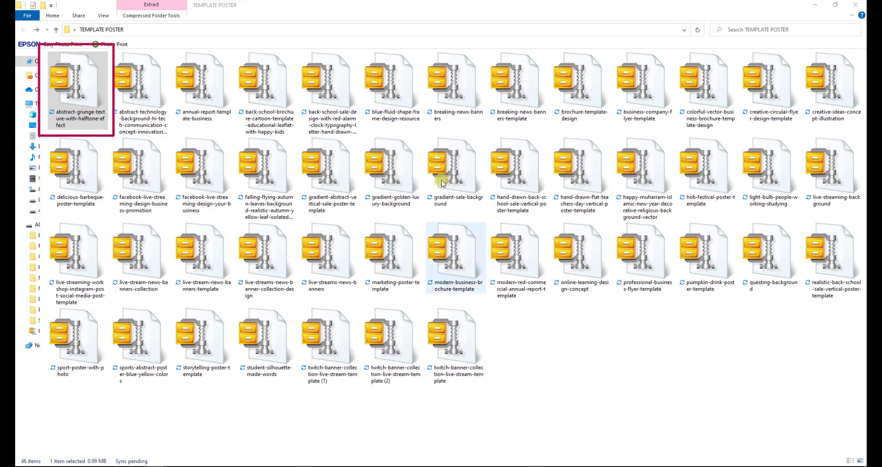
# Open the abstract-grunge-texture-with-halftone-effect zip with Windows Explorer and accept the security warning.
pyautogui.click(91, 119)
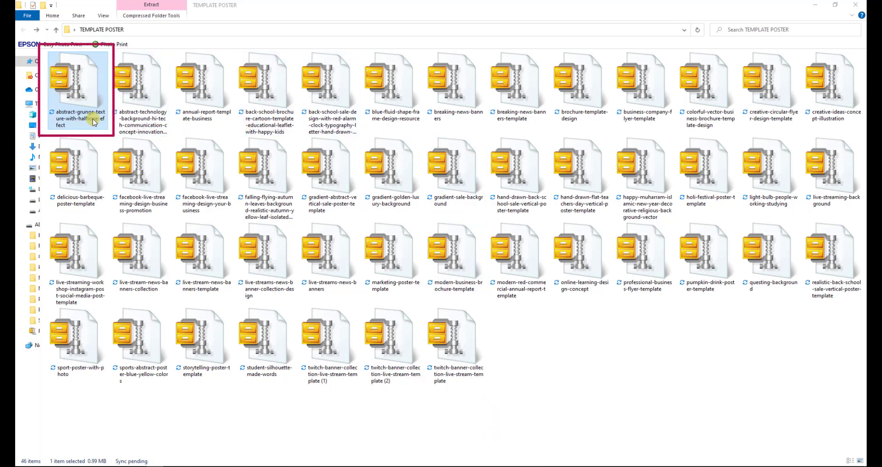
pyautogui.rightClick(91, 120)
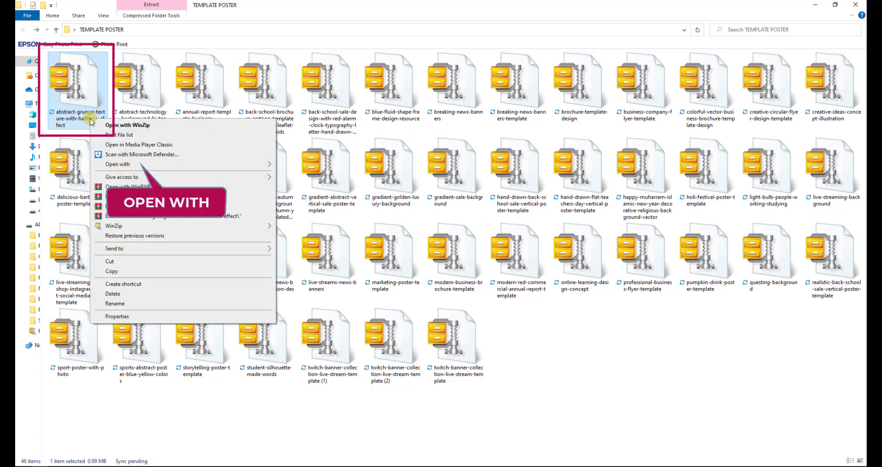
pyautogui.moveTo(111, 164)
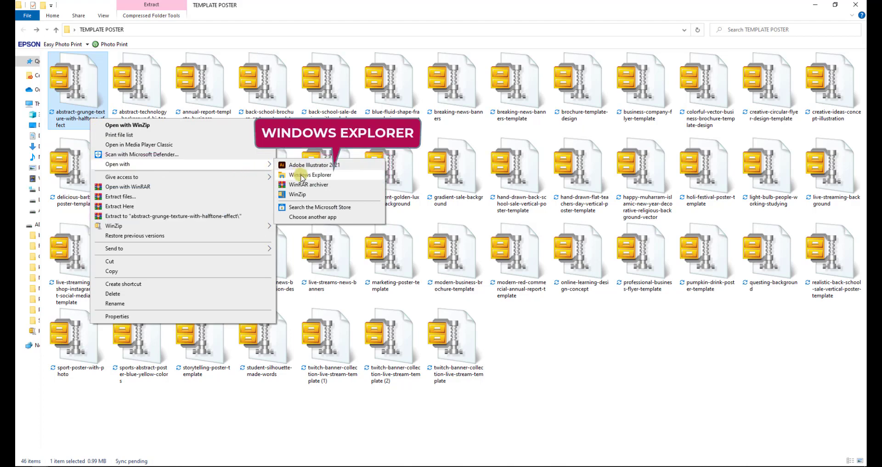
pyautogui.click(335, 175)
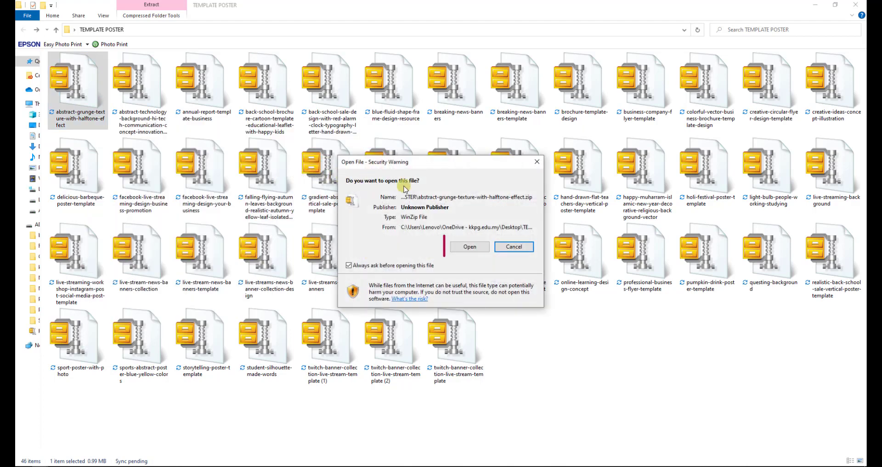
pyautogui.click(469, 247)
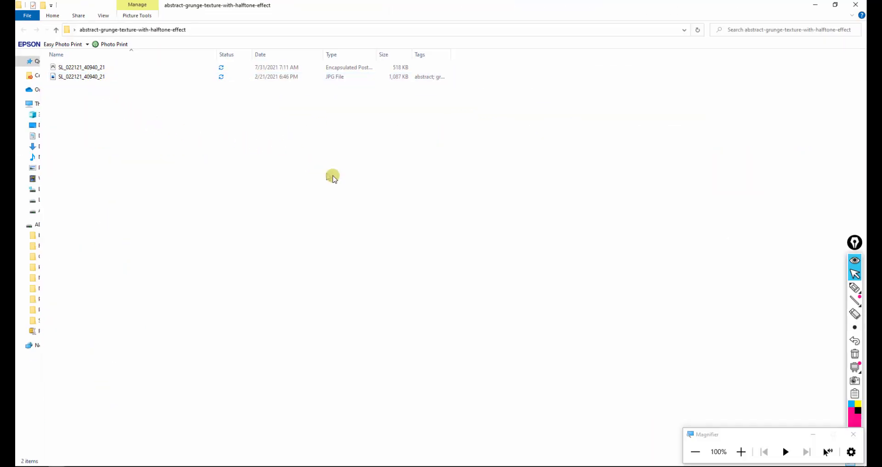
pyautogui.doubleClick(359, 79)
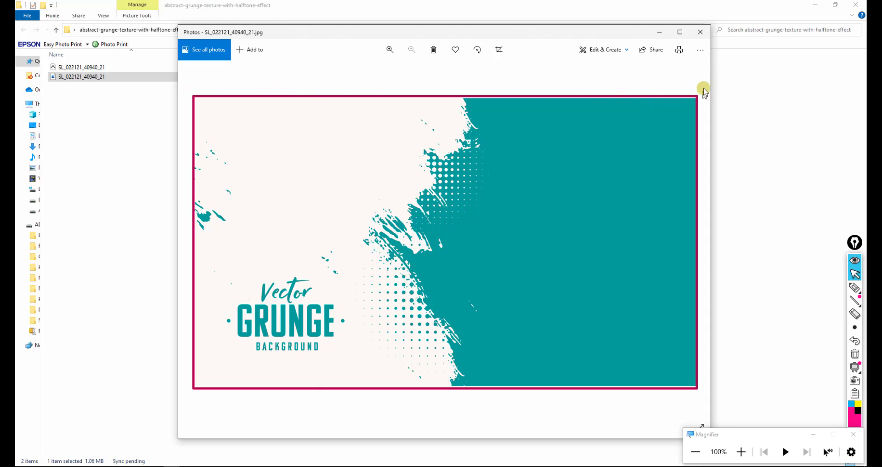
pyautogui.click(700, 33)
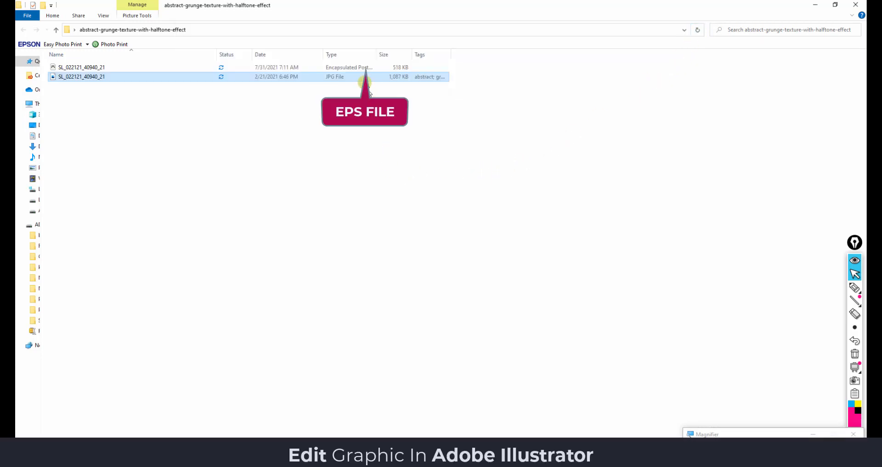
# Select the EPS file and widen the Type column until it reads Encapsulated PostScript.
pyautogui.click(363, 71)
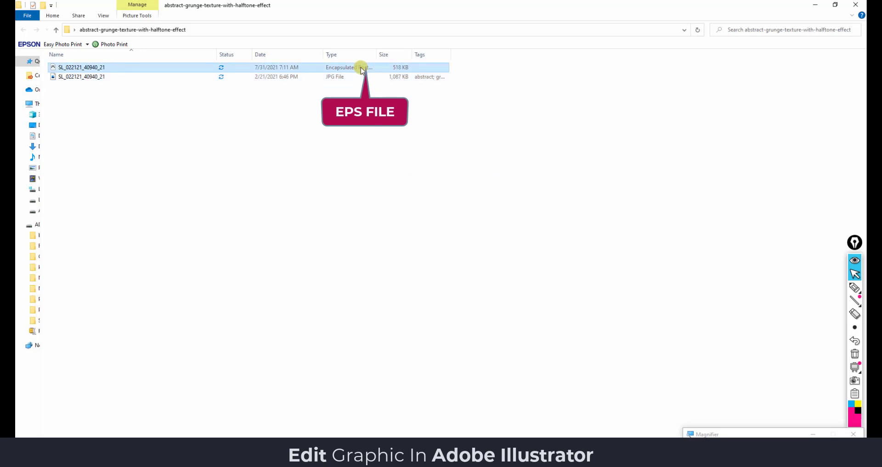
pyautogui.moveTo(377, 54); pyautogui.dragTo(445, 54)
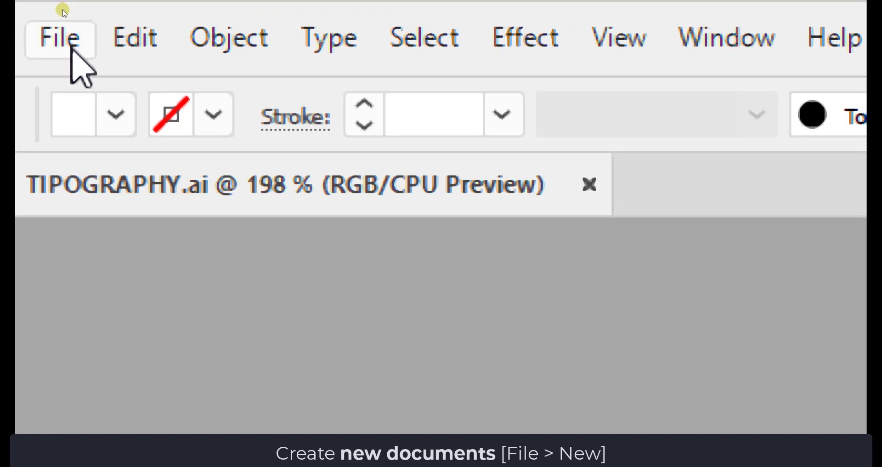
# Start a new document via File > New and try the A4, 1080 × 1080 and Poster presets.
pyautogui.click(73, 51)
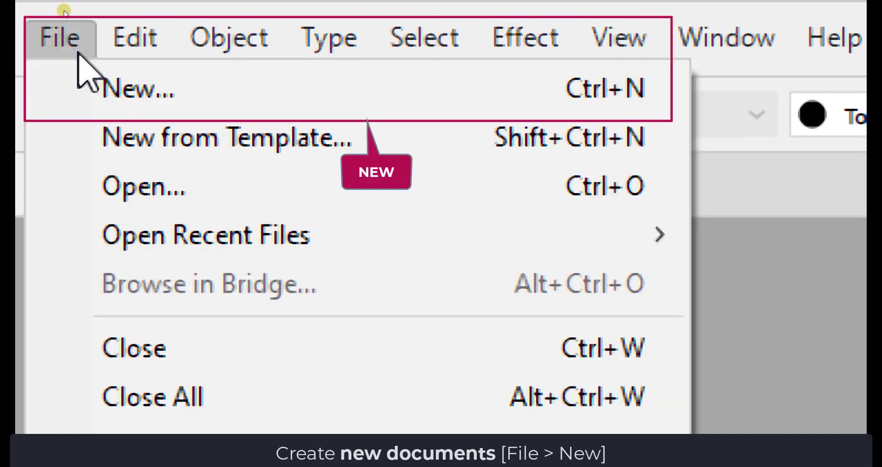
pyautogui.click(335, 90)
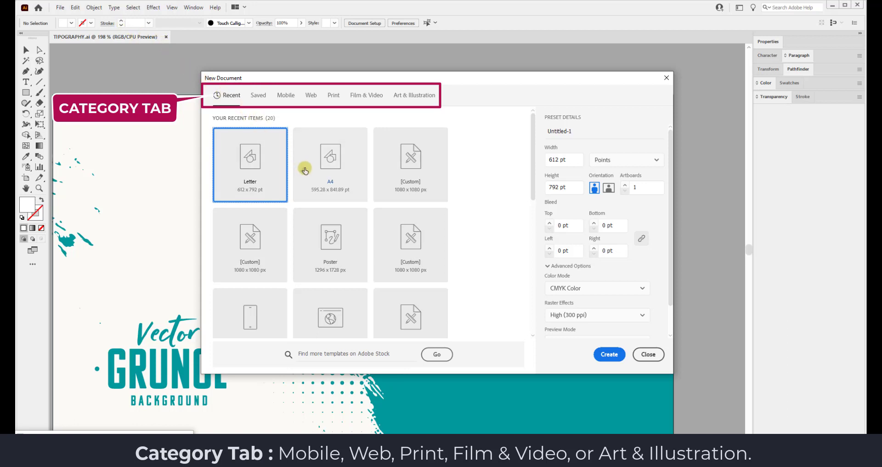
pyautogui.click(335, 163)
pyautogui.click(418, 176)
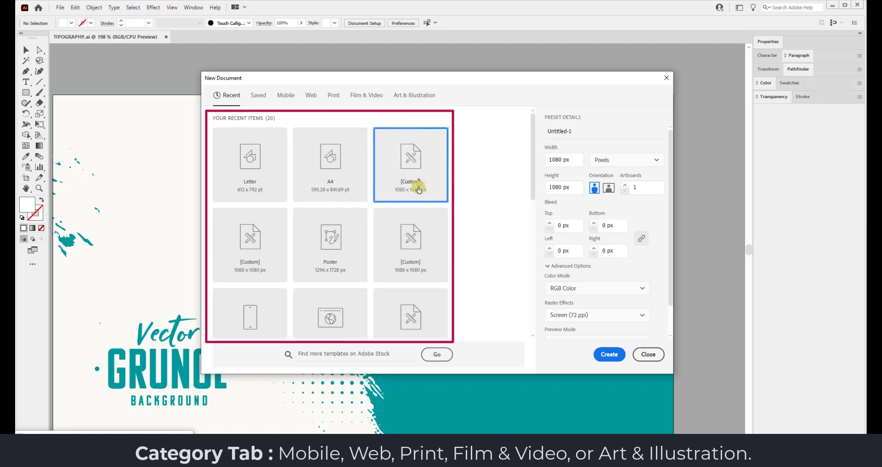
pyautogui.click(413, 256)
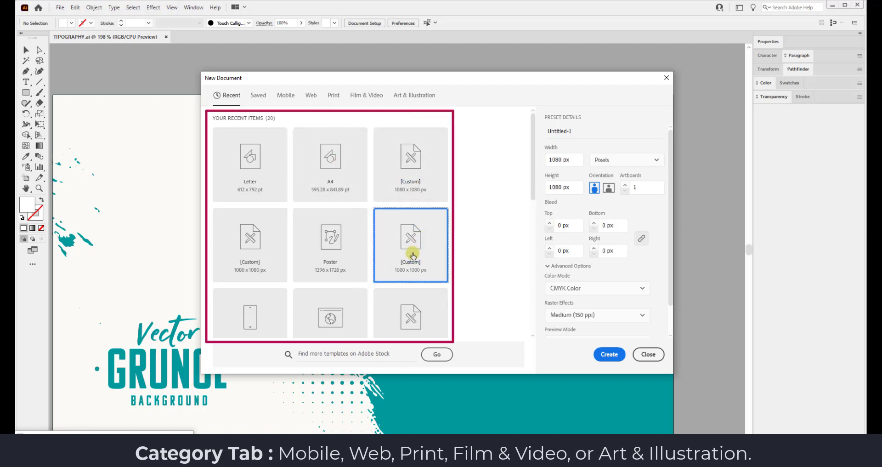
pyautogui.click(335, 255)
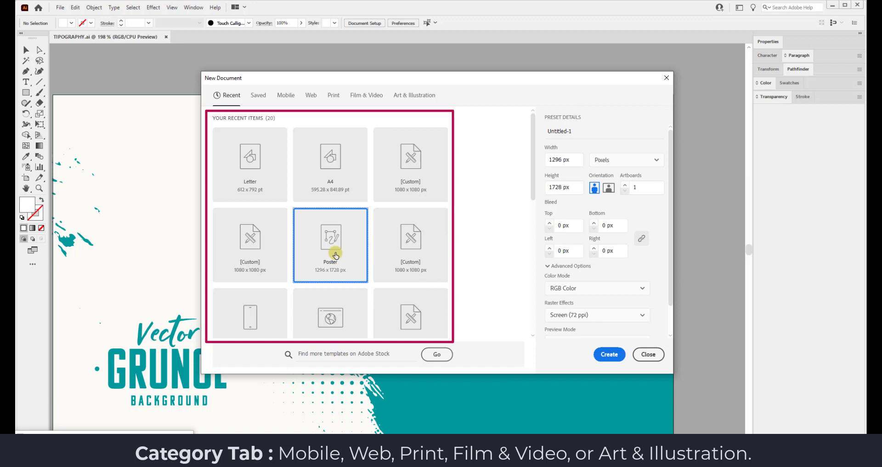
pyautogui.click(258, 258)
pyautogui.moveTo(527, 118)
pyautogui.mouseDown()
pyautogui.moveTo(531, 183)
pyautogui.moveTo(535, 122)
pyautogui.mouseUp()
# Browse the Saved, Mobile, Web, Print, Film & Video and Art & Illustration preset categories.
pyautogui.click(257, 96)
pyautogui.click(283, 94)
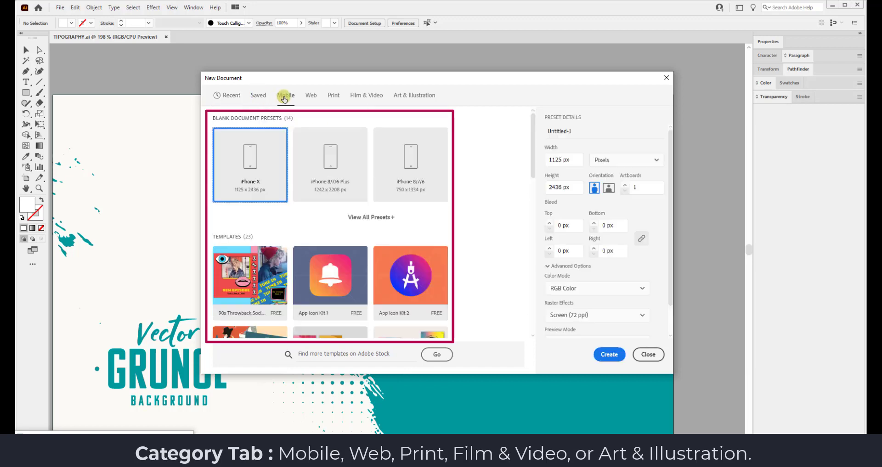
pyautogui.click(382, 217)
pyautogui.moveTo(533, 144)
pyautogui.mouseDown()
pyautogui.moveTo(527, 173)
pyautogui.moveTo(527, 130)
pyautogui.mouseUp()
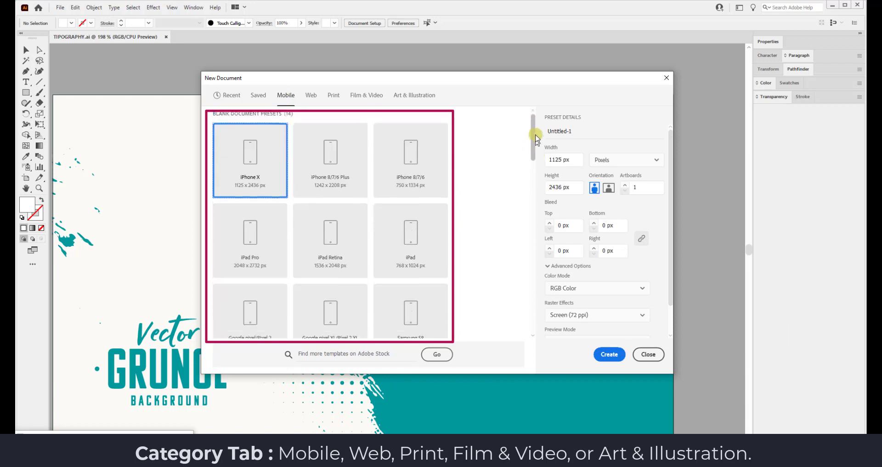
pyautogui.click(311, 95)
pyautogui.click(371, 217)
pyautogui.moveTo(532, 165); pyautogui.dragTo(530, 130)
pyautogui.click(335, 95)
pyautogui.click(366, 95)
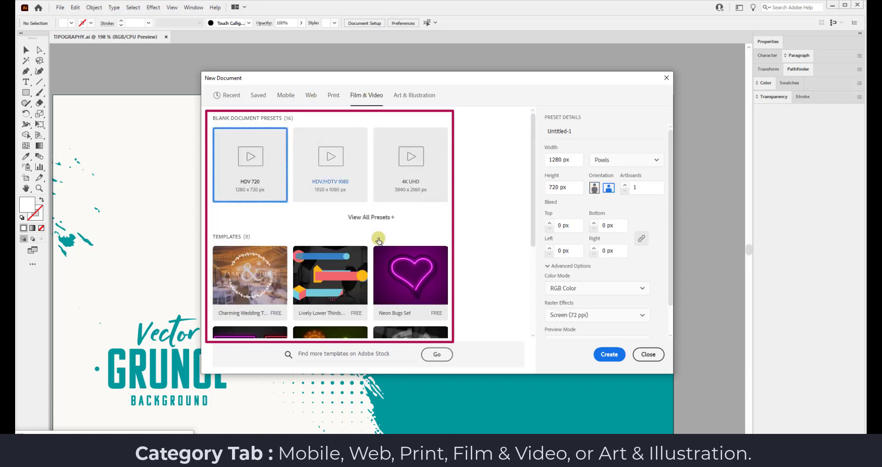
pyautogui.click(371, 217)
pyautogui.click(418, 95)
pyautogui.click(384, 219)
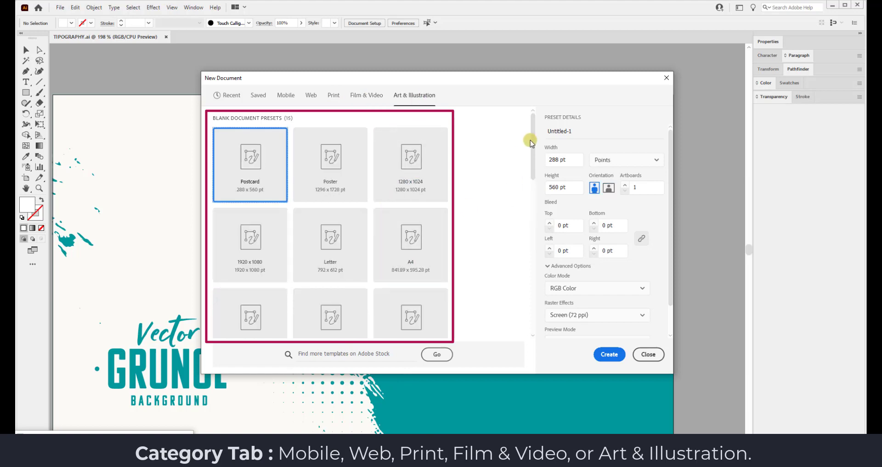
pyautogui.moveTo(531, 141)
pyautogui.mouseDown()
pyautogui.moveTo(530, 167)
pyautogui.moveTo(527, 138)
pyautogui.mouseUp()
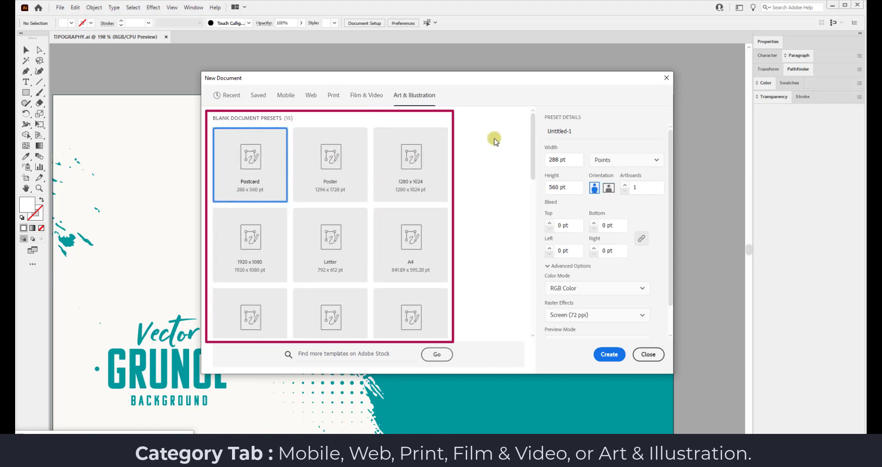
# After trying Web-Large 1920 × 1080, choose the 18 × 24 in Poster preset under Recent.
pyautogui.click(291, 97)
pyautogui.click(311, 95)
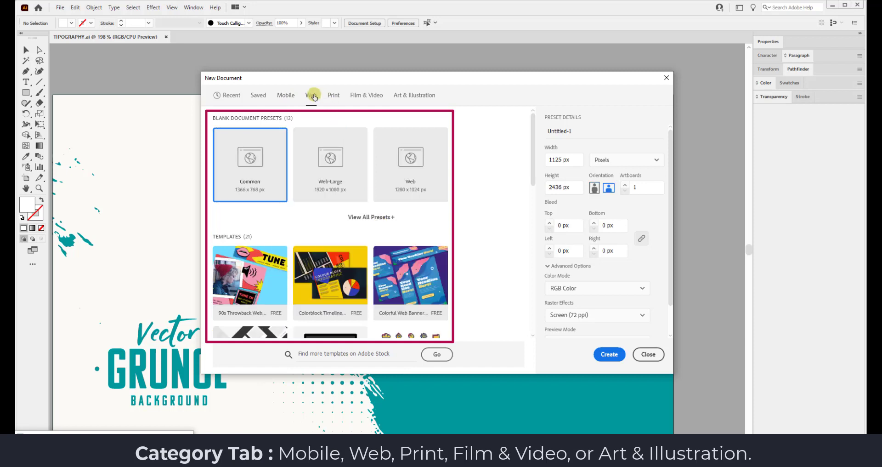
pyautogui.click(370, 217)
pyautogui.click(348, 171)
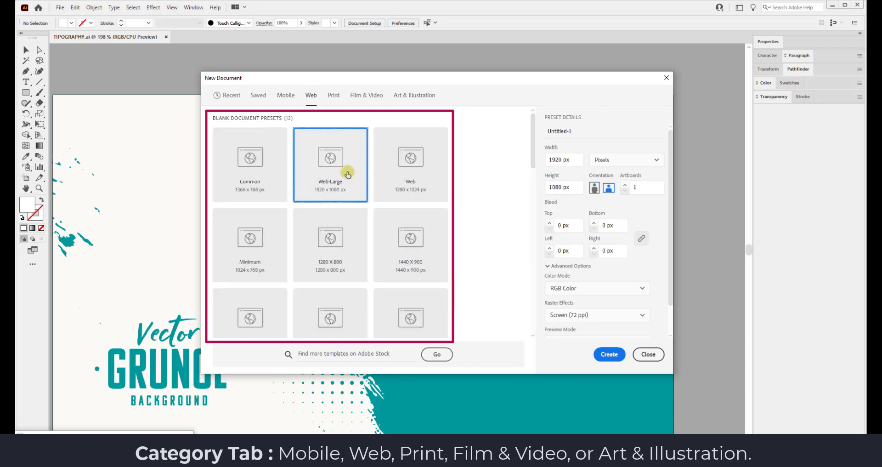
pyautogui.click(226, 94)
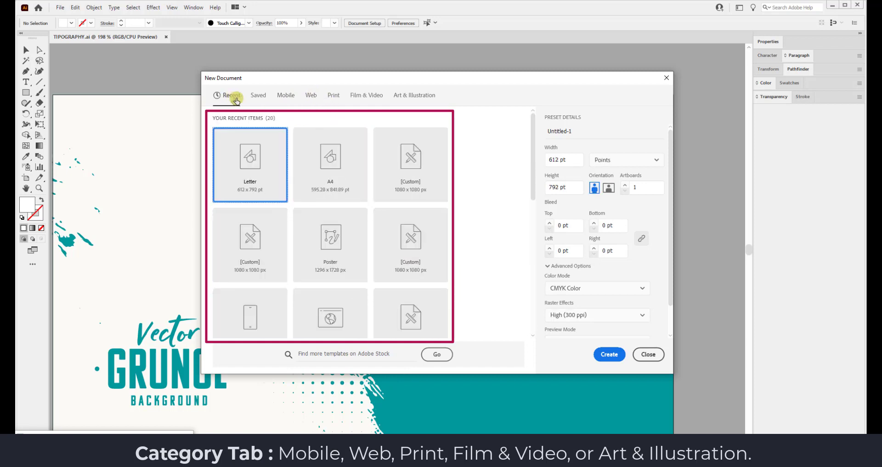
pyautogui.click(342, 246)
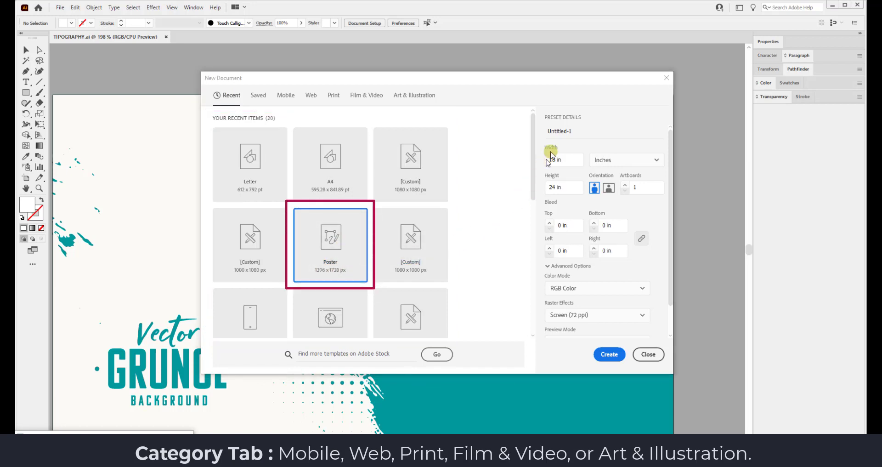
pyautogui.click(574, 130)
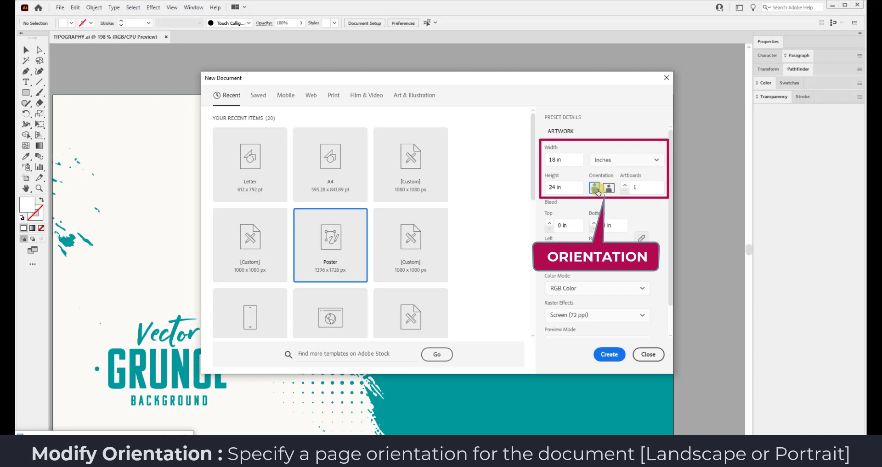
# Toggle orientation, switch units to Pixels, and enter 1080 px for width and height.
pyautogui.click(607, 191)
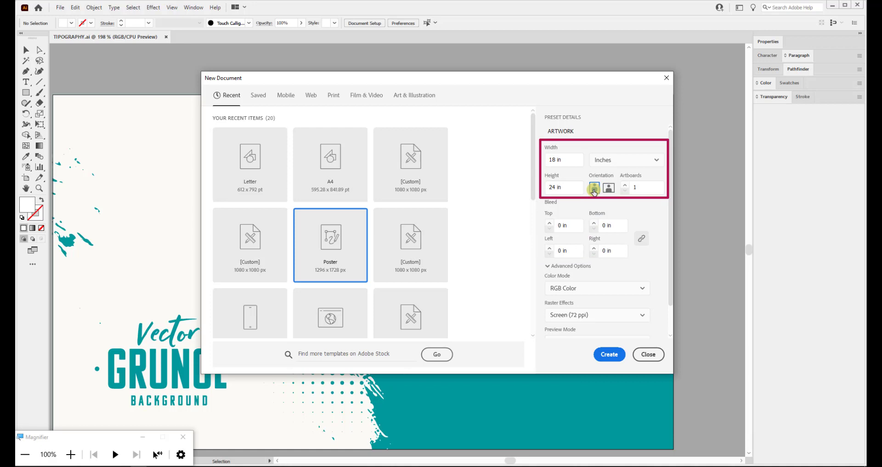
pyautogui.click(631, 160)
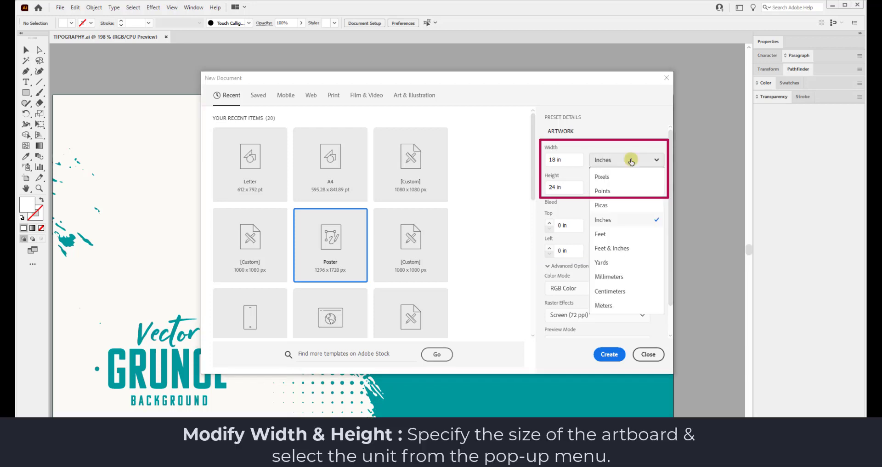
pyautogui.click(624, 178)
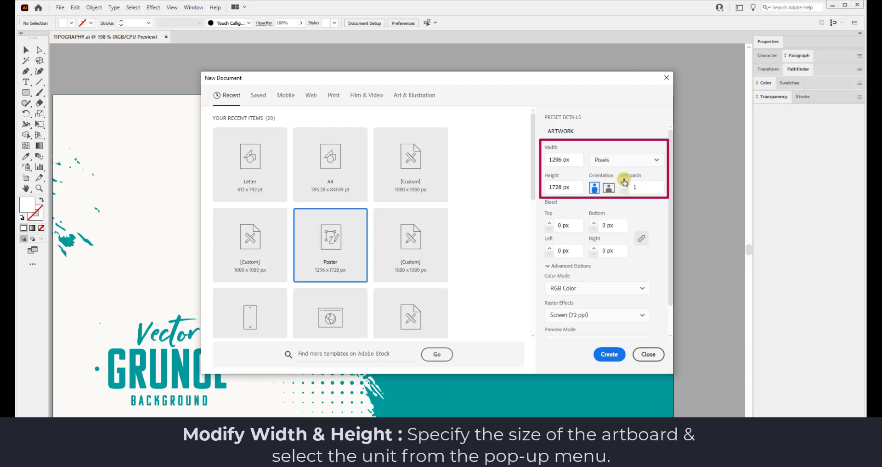
pyautogui.click(622, 161)
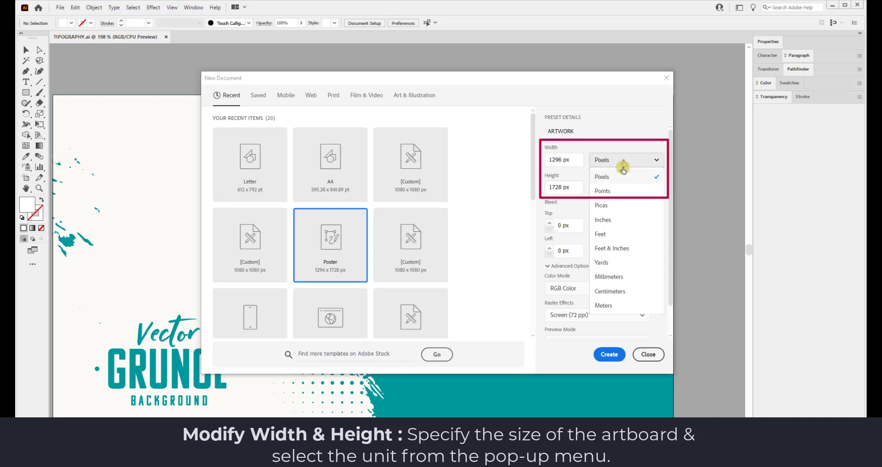
pyautogui.click(620, 225)
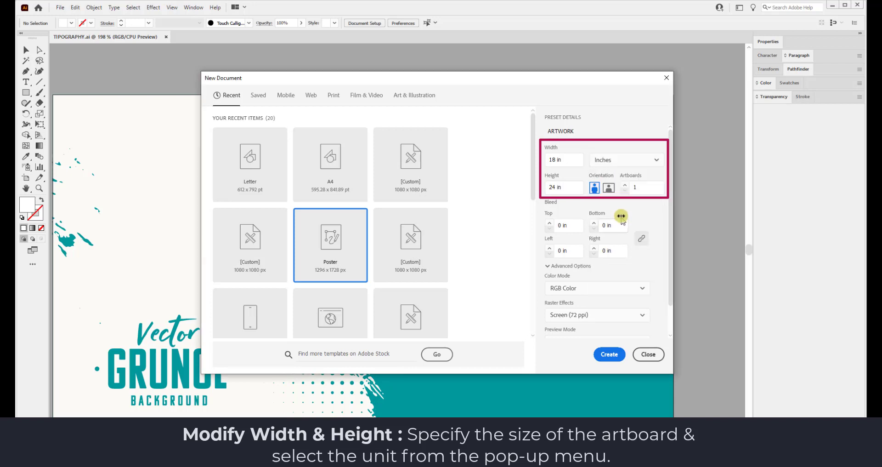
pyautogui.click(621, 158)
pyautogui.click(618, 178)
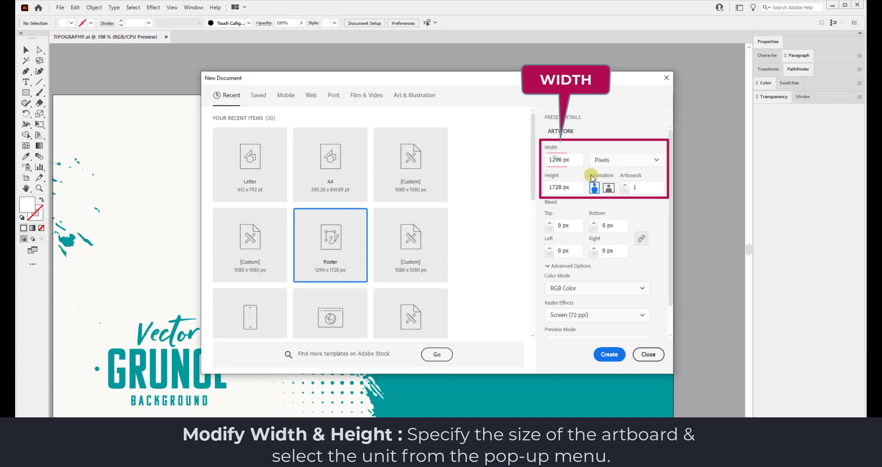
pyautogui.click(561, 158)
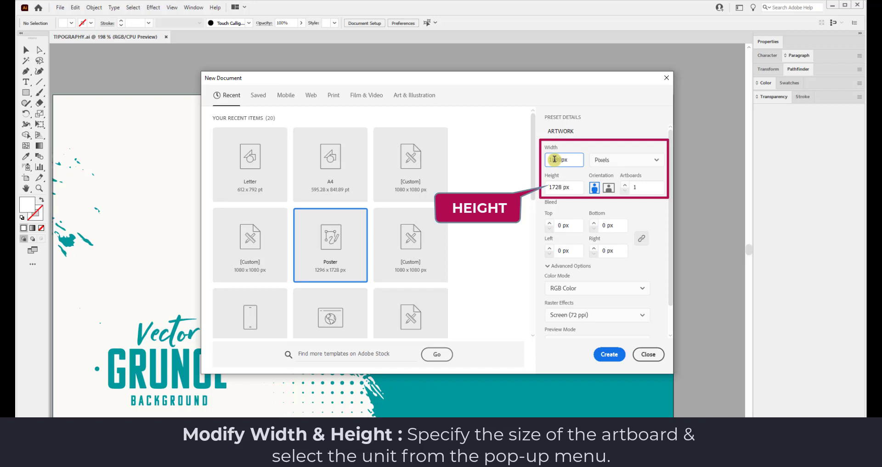
pyautogui.write('1080')
pyautogui.click(561, 184)
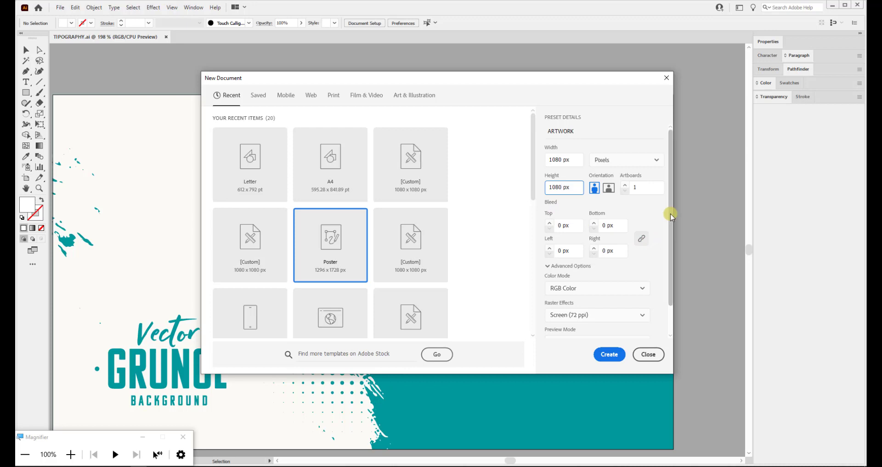
pyautogui.scroll(-2, 672, 227)
pyautogui.moveTo(672, 227); pyautogui.dragTo(676, 248)
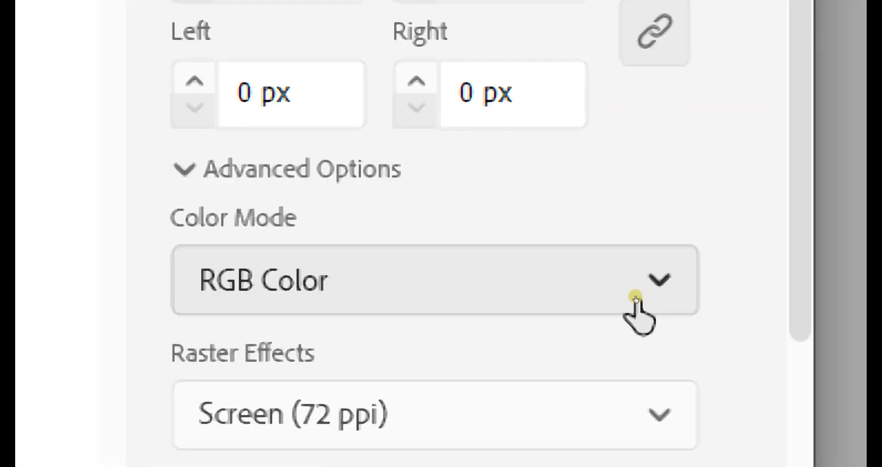
pyautogui.click(624, 289)
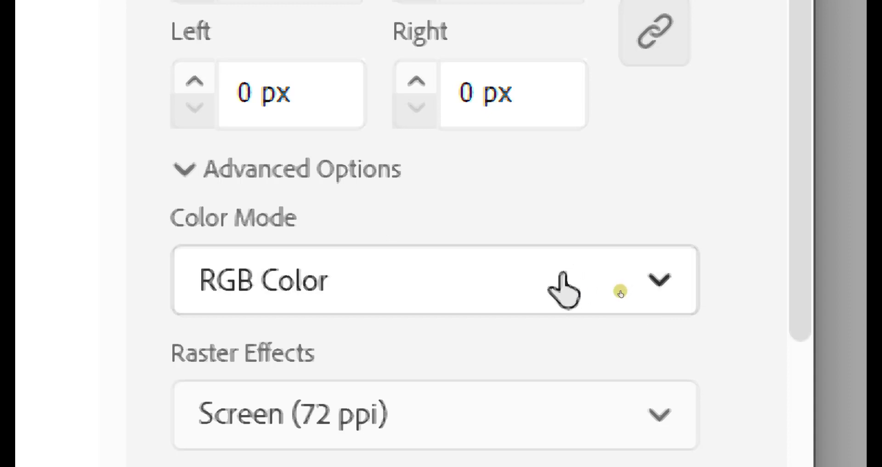
pyautogui.click(623, 289)
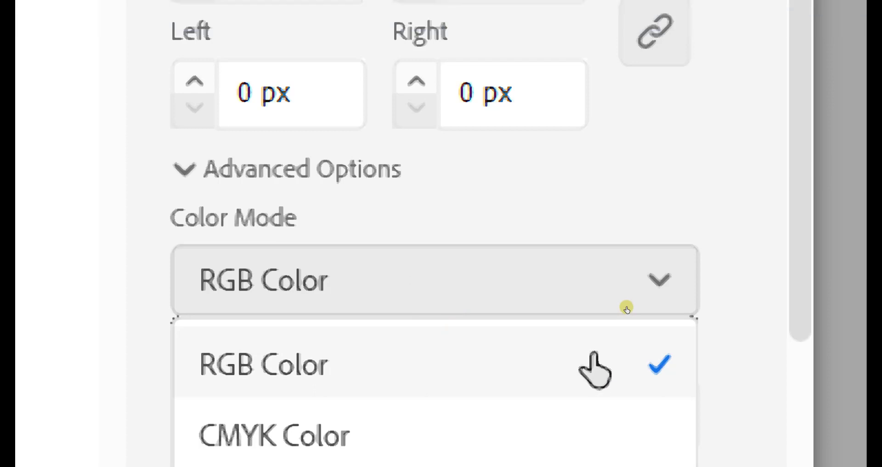
pyautogui.click(593, 355)
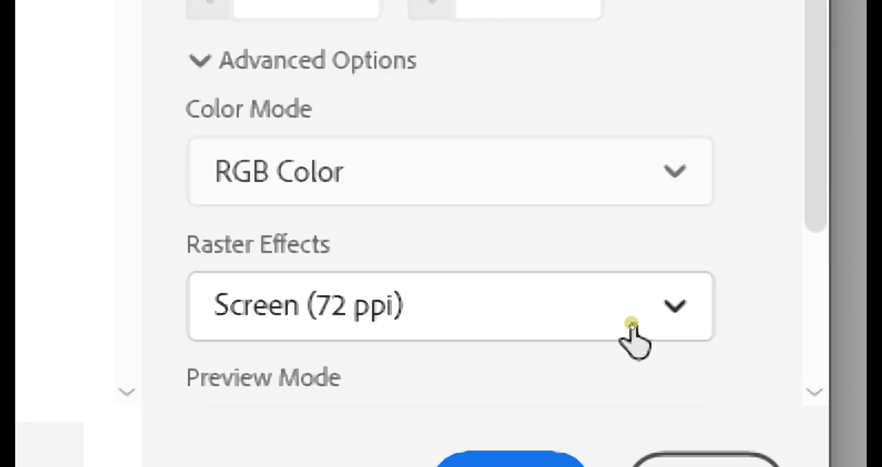
pyautogui.click(631, 324)
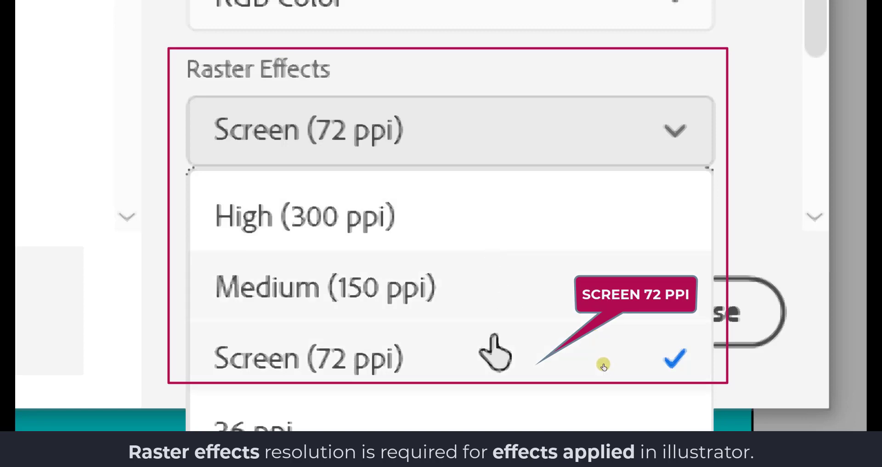
pyautogui.click(497, 380)
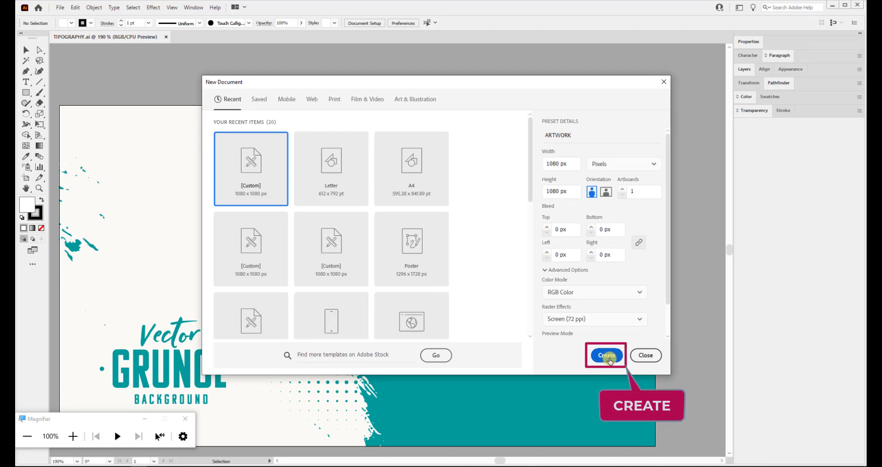
# Create the blank ARTWORK document and switch back to the TIPOGRAPHY.ai tab.
pyautogui.click(607, 355)
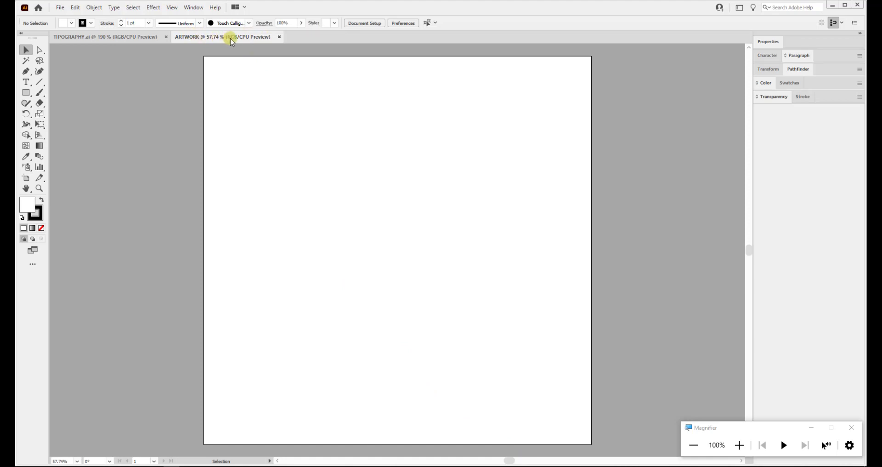
pyautogui.click(134, 36)
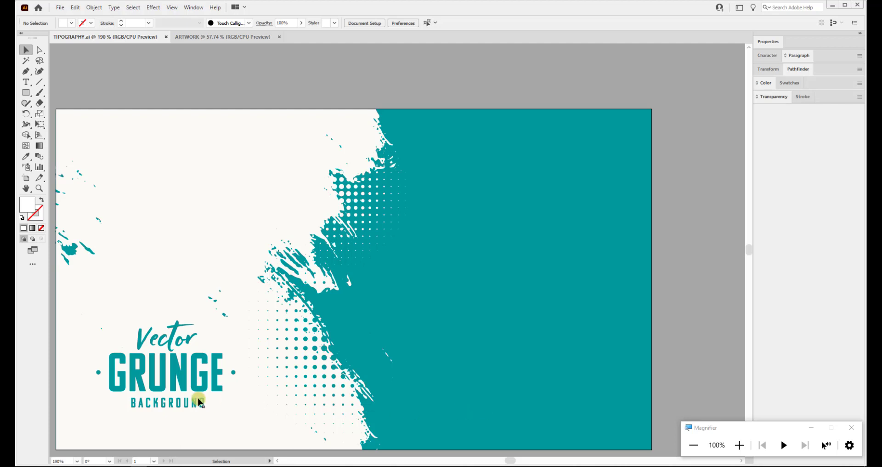
# Zoom TIPOGRAPHY.ai to 150% and drag the grunge artwork group to the right.
pyautogui.click(77, 460)
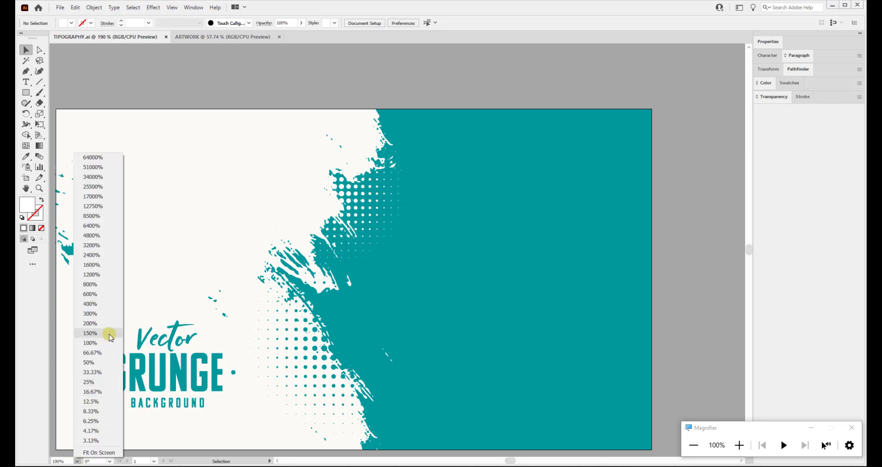
pyautogui.click(90, 333)
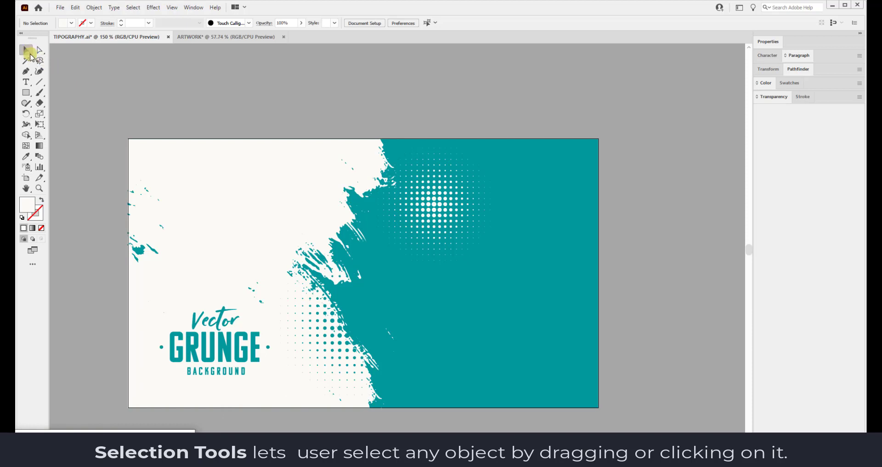
pyautogui.click(434, 222)
pyautogui.moveTo(284, 279); pyautogui.dragTo(426, 205)
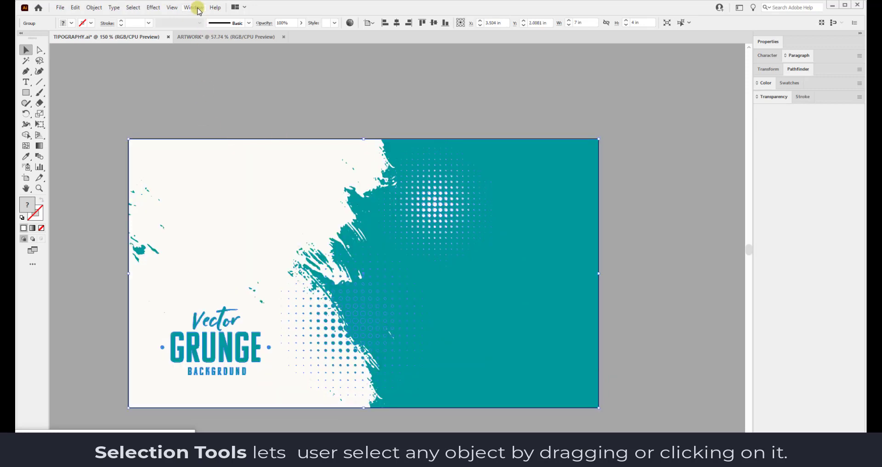
# Open the Layers panel and expand Layer 1, its main group and sub-groups to inspect them.
pyautogui.click(196, 8)
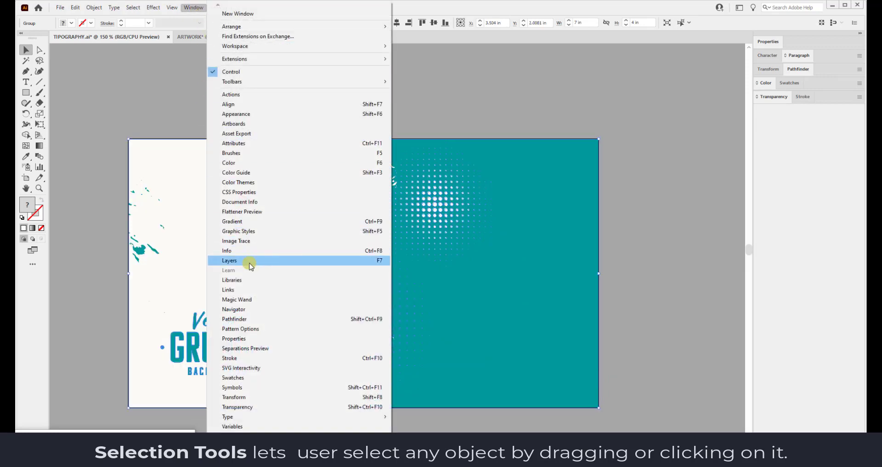
pyautogui.click(248, 260)
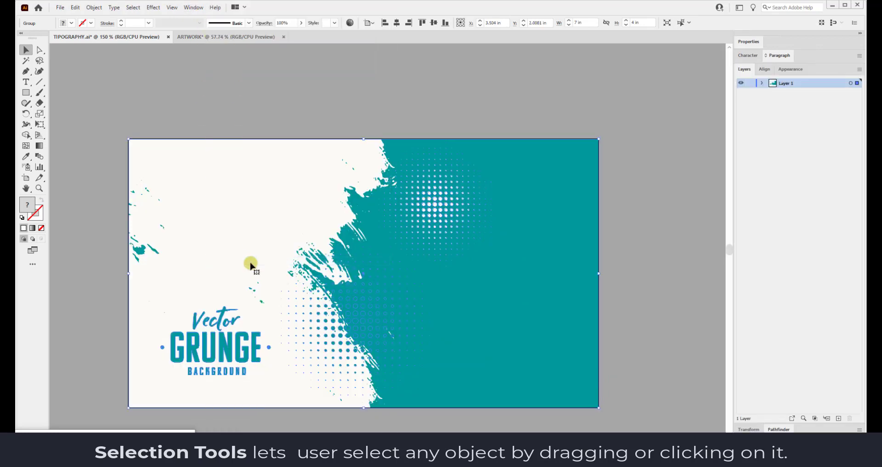
pyautogui.click(762, 83)
pyautogui.click(773, 92)
pyautogui.click(781, 101)
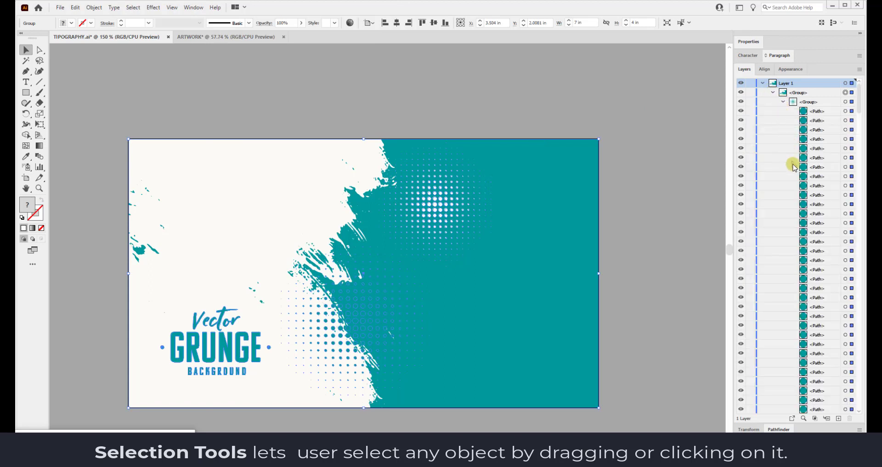
pyautogui.scroll(-1, 859, 112)
pyautogui.scroll(1, 862, 114)
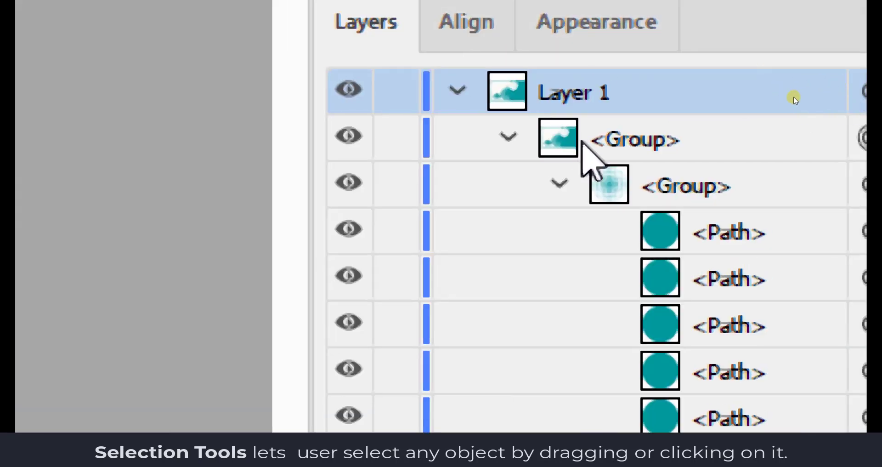
pyautogui.click(559, 183)
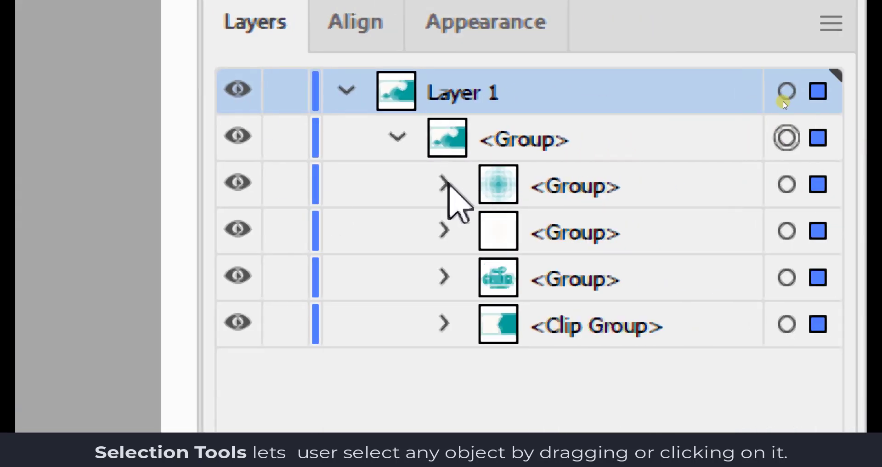
pyautogui.click(445, 278)
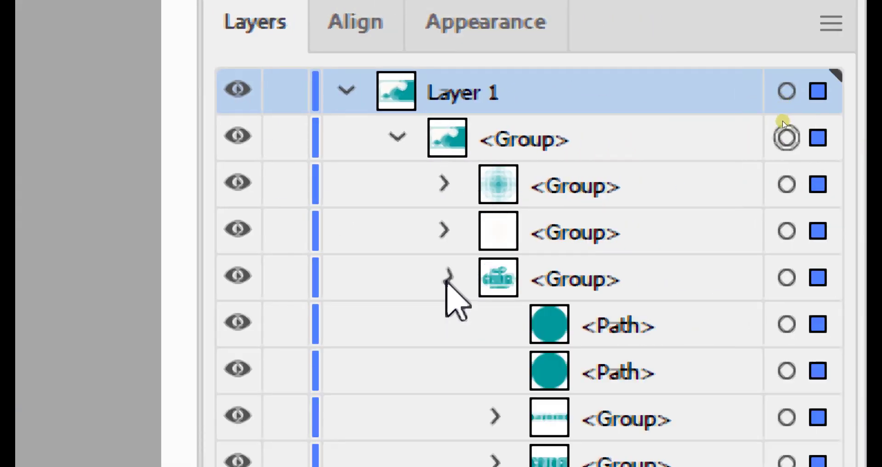
pyautogui.click(445, 278)
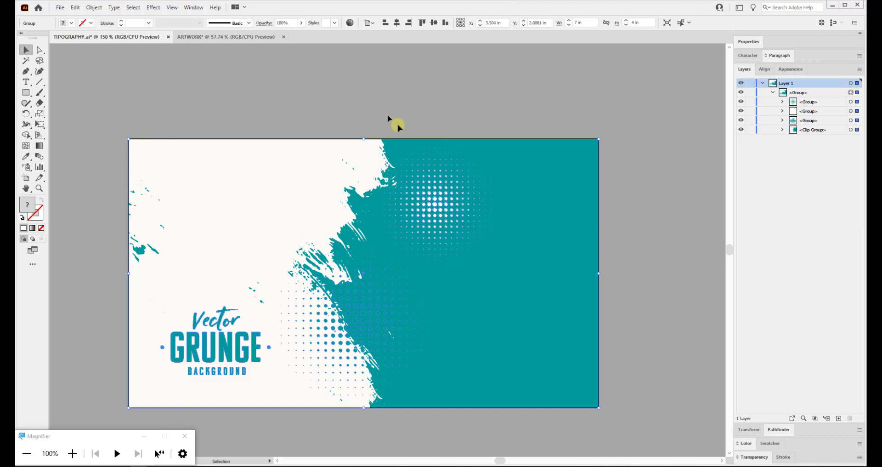
# Isolate the artwork group and move both halftone dot groups and the Vector GRUNGE title off the artboard.
pyautogui.doubleClick(438, 200)
pyautogui.click(438, 199)
pyautogui.moveTo(438, 200); pyautogui.dragTo(608, 128)
pyautogui.click(323, 342)
pyautogui.moveTo(323, 342); pyautogui.dragTo(624, 325)
pyautogui.click(251, 349)
pyautogui.moveTo(251, 349); pyautogui.dragTo(287, 123)
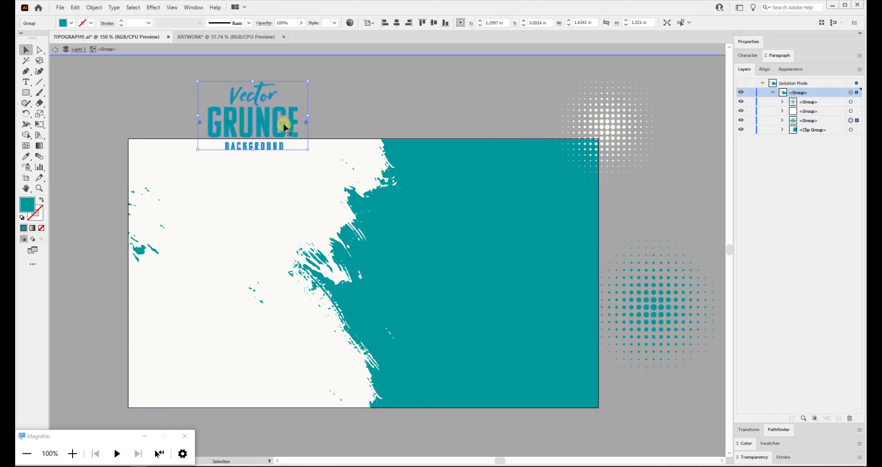
# Isolate the grunge splatter Clip Group, move it and rotate it about 180°.
pyautogui.doubleClick(144, 252)
pyautogui.click(407, 163)
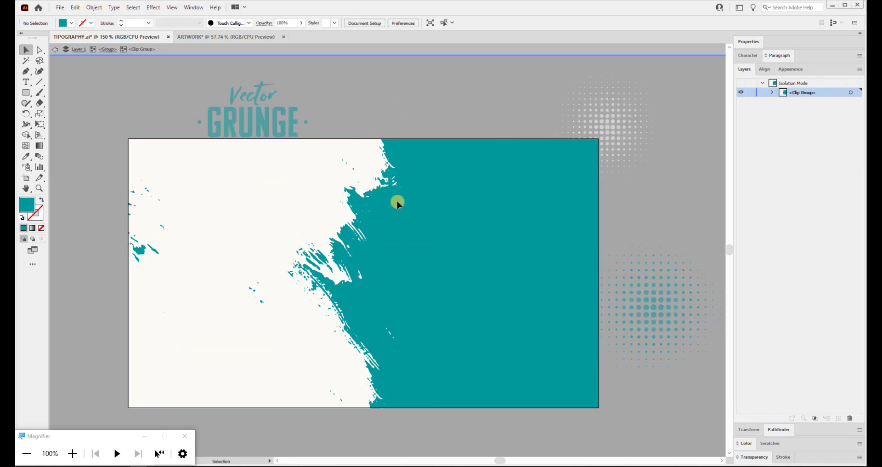
pyautogui.press('Escape')
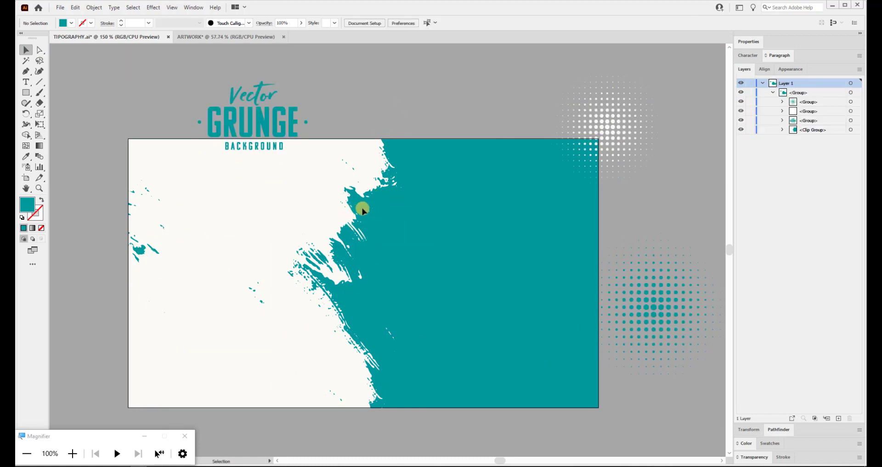
pyautogui.doubleClick(138, 253)
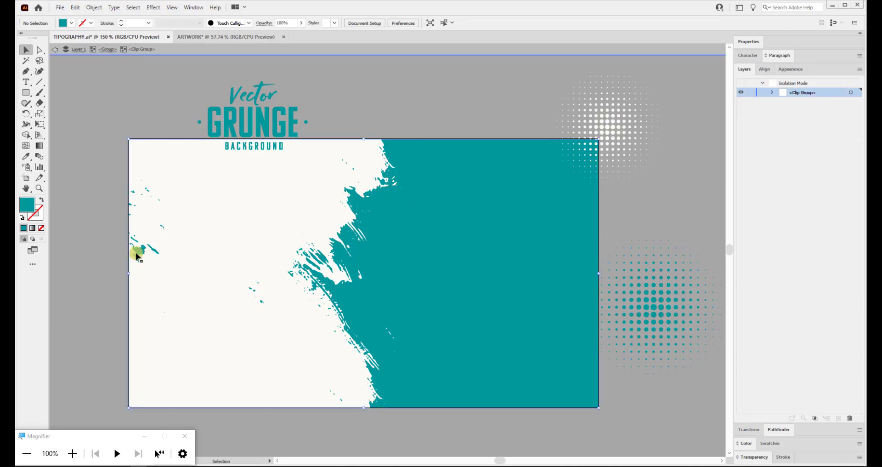
pyautogui.moveTo(137, 252); pyautogui.dragTo(399, 271)
pyautogui.moveTo(544, 270); pyautogui.dragTo(388, 213)
pyautogui.press('Escape')
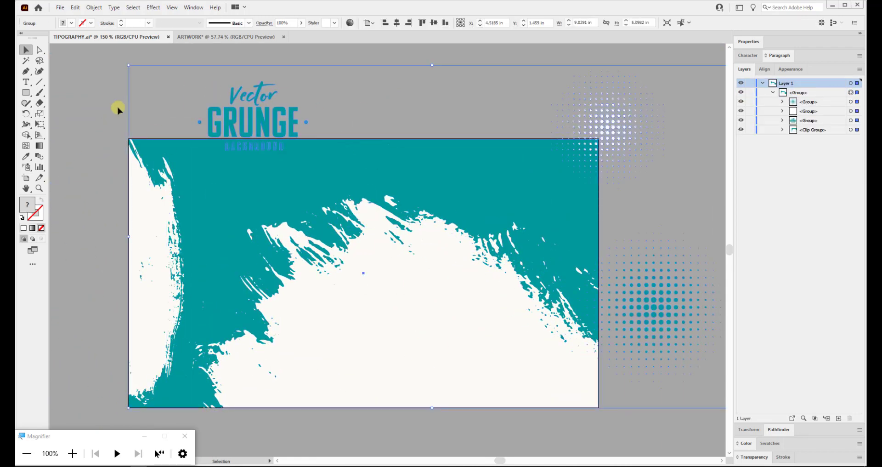
# Add a 36 pt 'UNDO - CTRL+Z' text label at the top left.
pyautogui.click(118, 109)
pyautogui.click(26, 82)
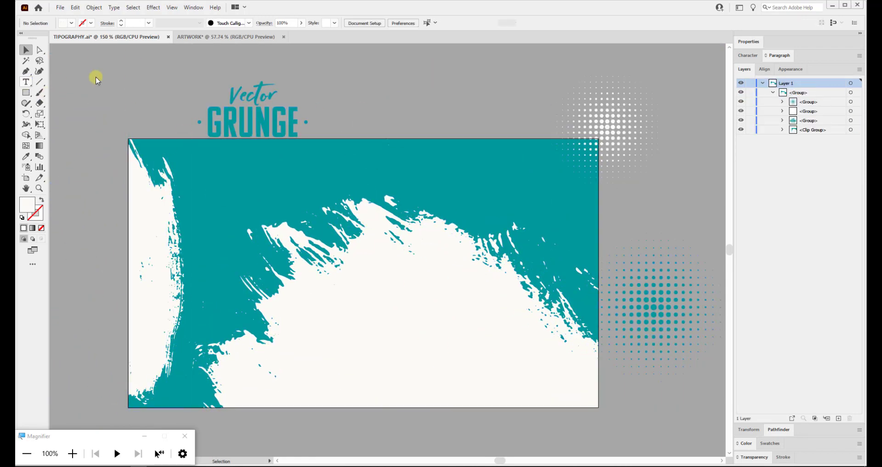
pyautogui.click(96, 76)
pyautogui.click(456, 22)
pyautogui.click(467, 152)
pyautogui.write('U')
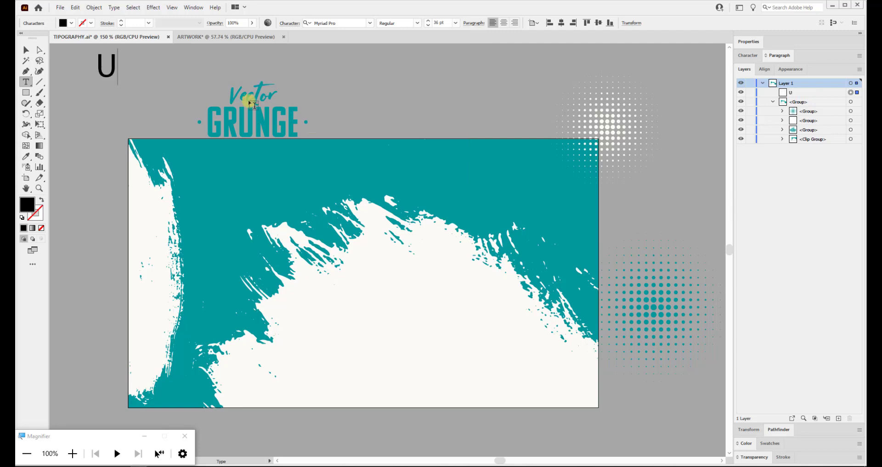
pyautogui.write('NDO - CTRL+Z')
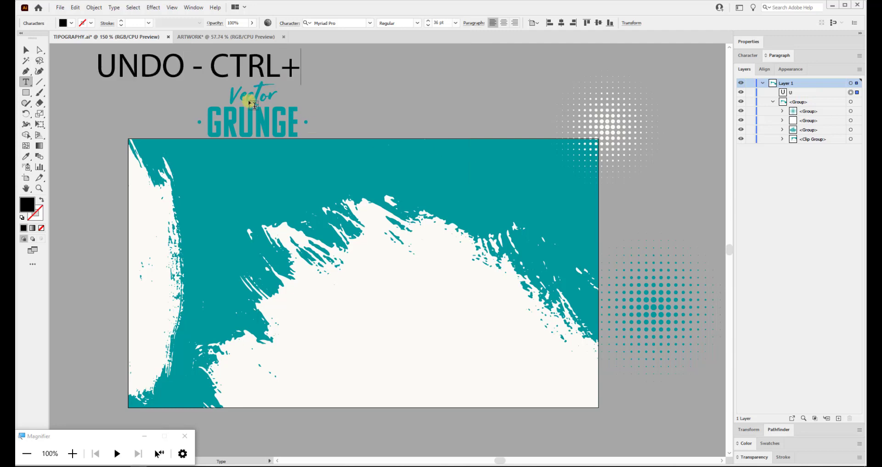
# Undo three times with Ctrl+Z to restore the original layout, then exit isolation mode.
pyautogui.click(25, 50)
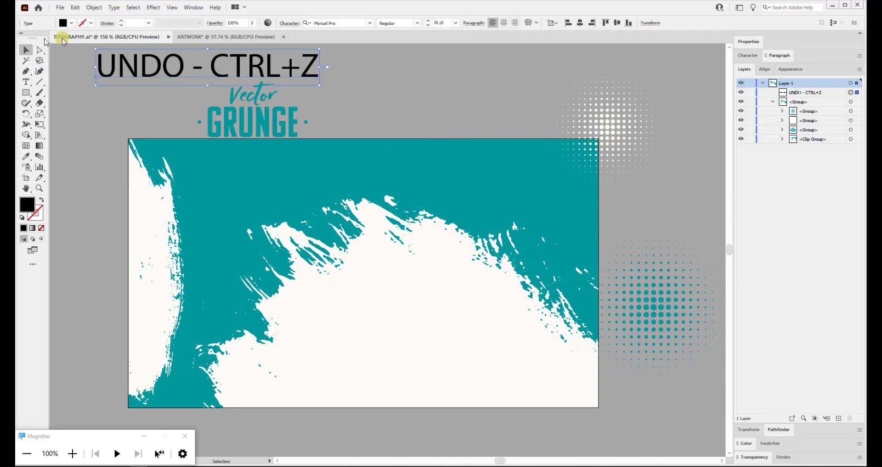
pyautogui.click(347, 72)
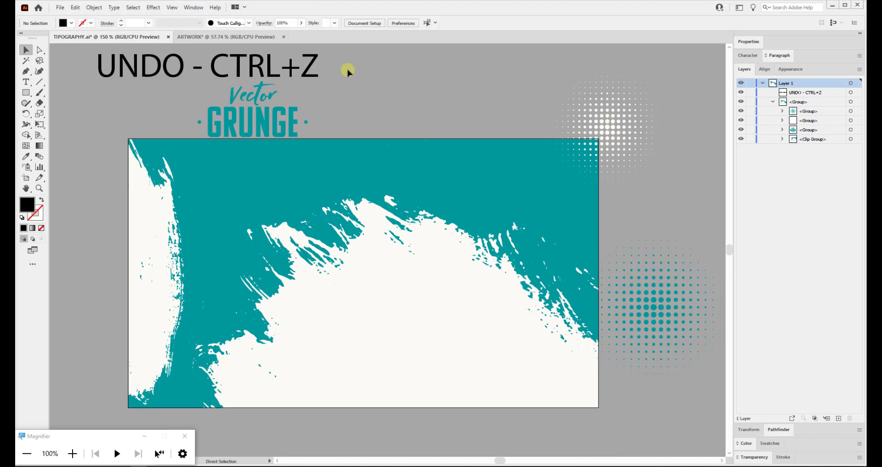
pyautogui.hotkey('ctrl', 'z')
pyautogui.hotkey('ctrl', 'z')
pyautogui.hotkey('ctrl', 'z')
pyautogui.hotkey('ctrl', 'z')
pyautogui.hotkey('ctrl', 'z')
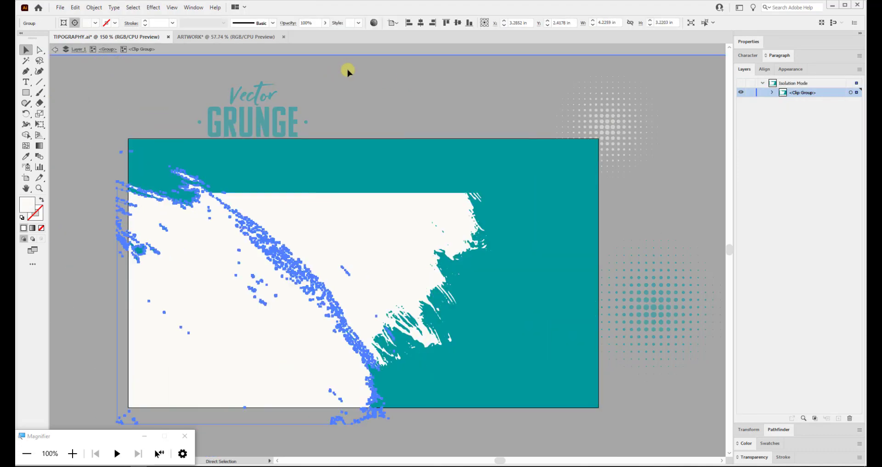
pyautogui.hotkey('ctrl', 'z')
pyautogui.hotkey('ctrl', 'z')
pyautogui.hotkey('ctrl', 'z')
pyautogui.hotkey('ctrl', 'z')
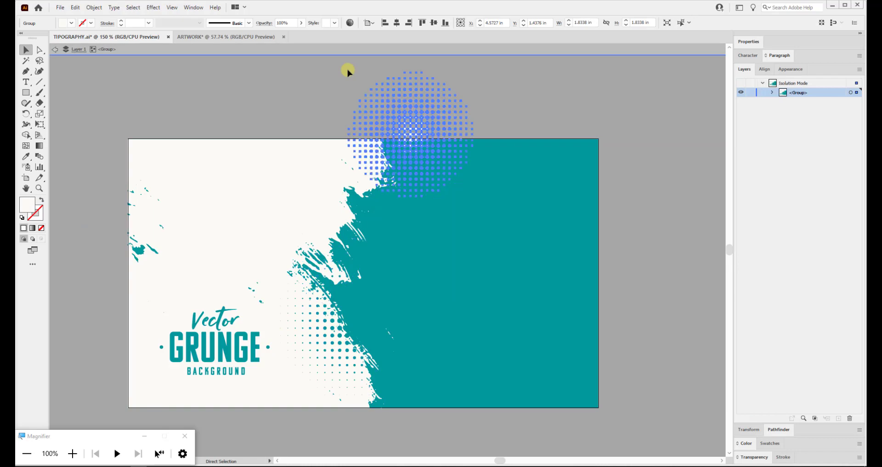
pyautogui.hotkey('ctrl', 'z')
pyautogui.hotkey('ctrl', 'z')
pyautogui.hotkey('ctrl', 'z')
pyautogui.hotkey('ctrl', 'z')
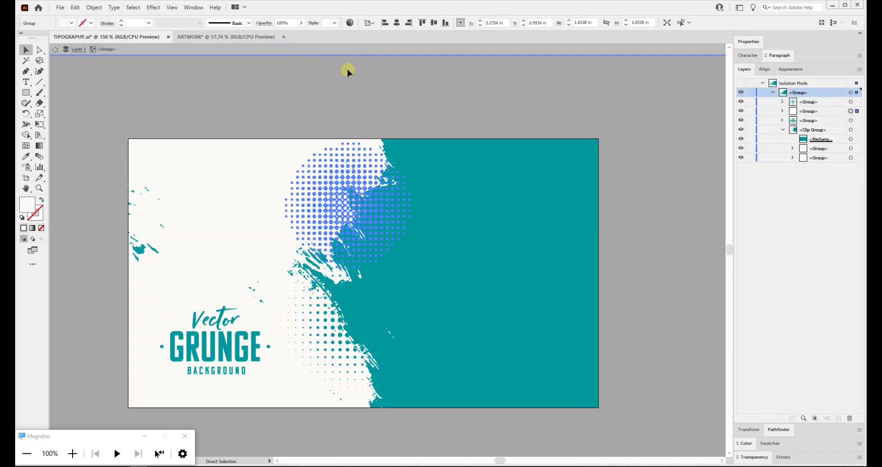
pyautogui.click(388, 97)
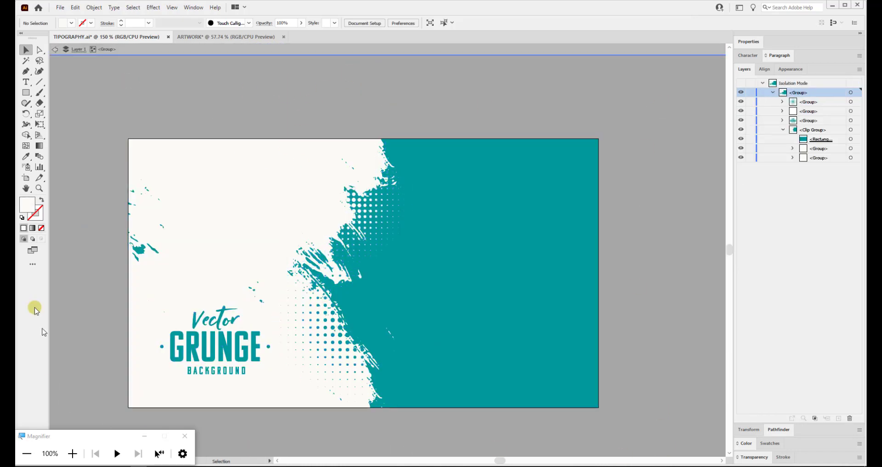
pyautogui.doubleClick(109, 70)
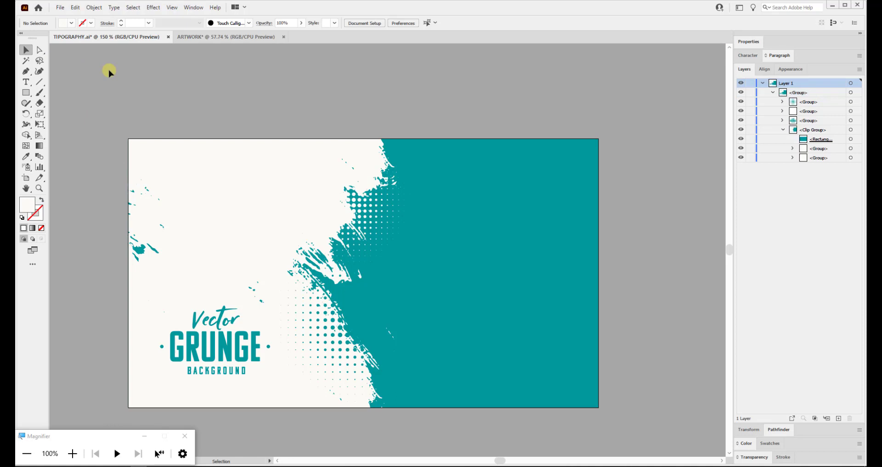
pyautogui.click(405, 203)
# Marquee-select the whole grunge background and drag it onto the ARTWORK document's blank artboard.
pyautogui.click(395, 128)
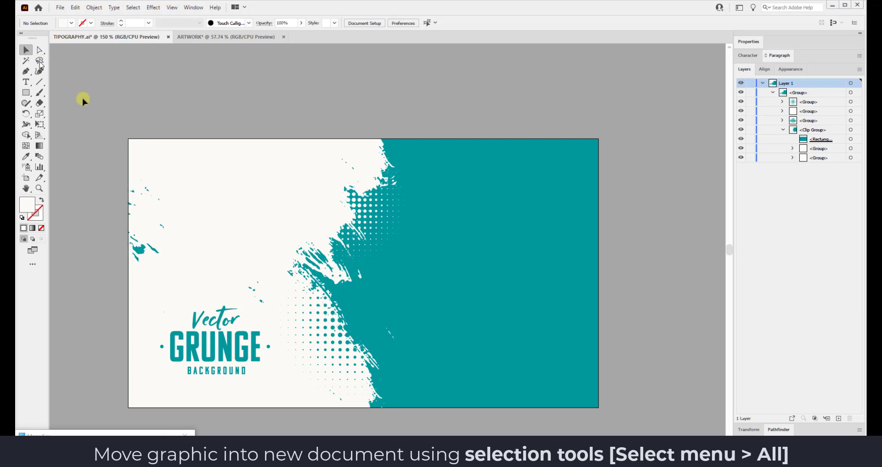
pyautogui.moveTo(120, 131); pyautogui.dragTo(623, 427)
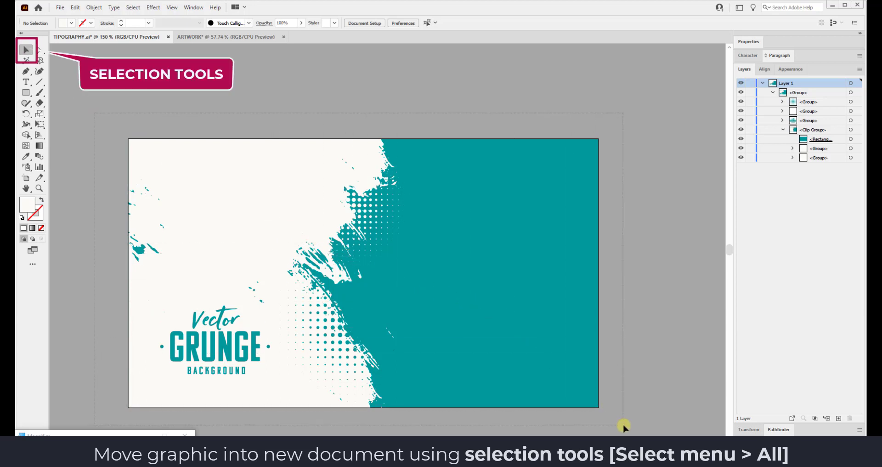
pyautogui.moveTo(623, 426); pyautogui.dragTo(624, 426)
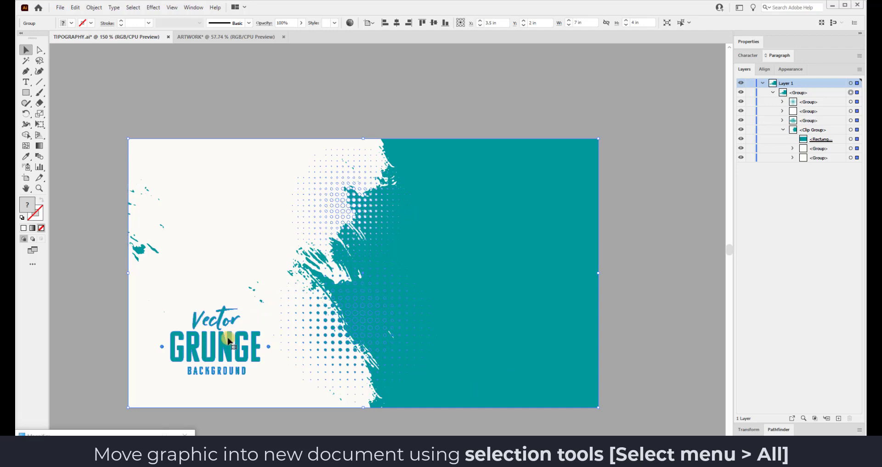
pyautogui.moveTo(200, 257); pyautogui.dragTo(228, 34)
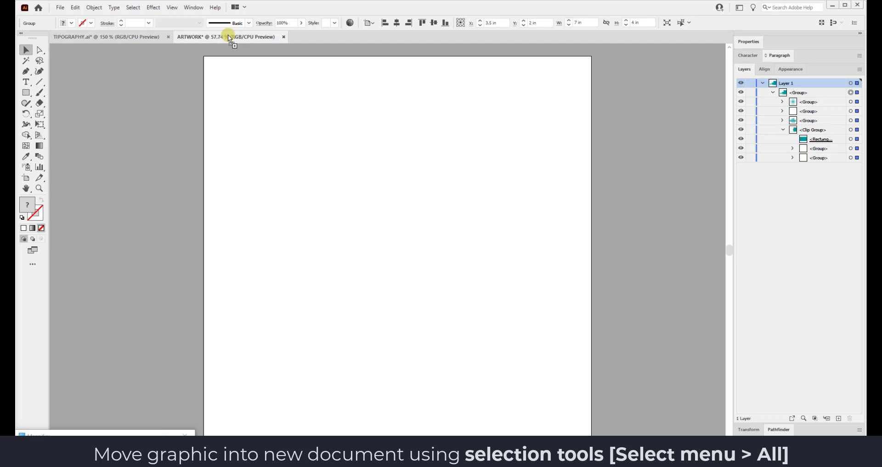
pyautogui.moveTo(228, 35); pyautogui.dragTo(341, 89)
pyautogui.moveTo(382, 172); pyautogui.dragTo(387, 237)
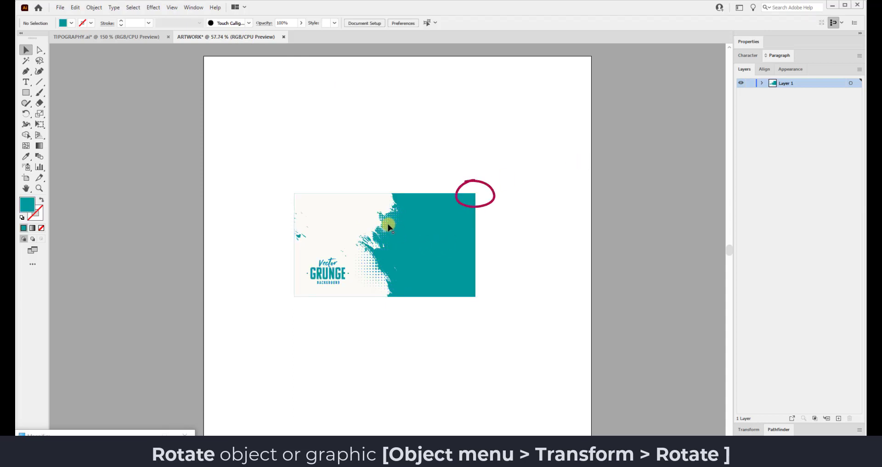
# Rotate the grunge background graphic 90° so it stands upright in portrait.
pyautogui.click(388, 226)
pyautogui.moveTo(477, 189); pyautogui.dragTo(430, 299)
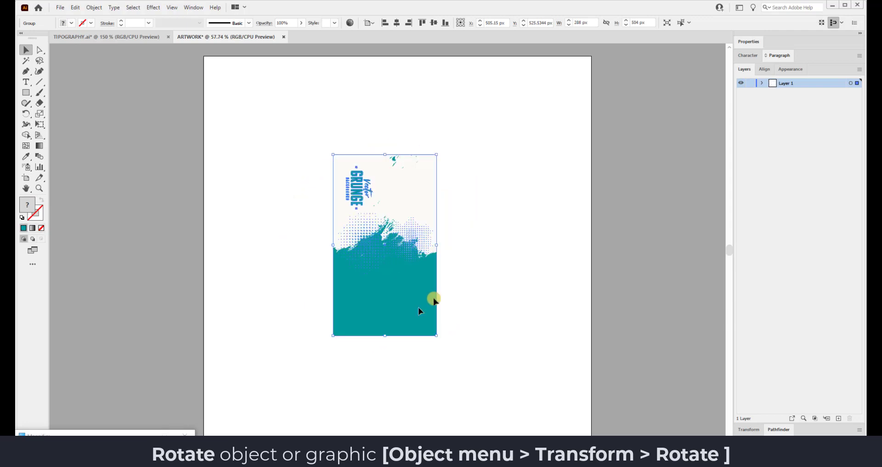
pyautogui.click(488, 218)
# Scale the rotated grunge graphic up until it covers the whole artboard.
pyautogui.click(415, 215)
pyautogui.moveTo(441, 153); pyautogui.dragTo(591, 56)
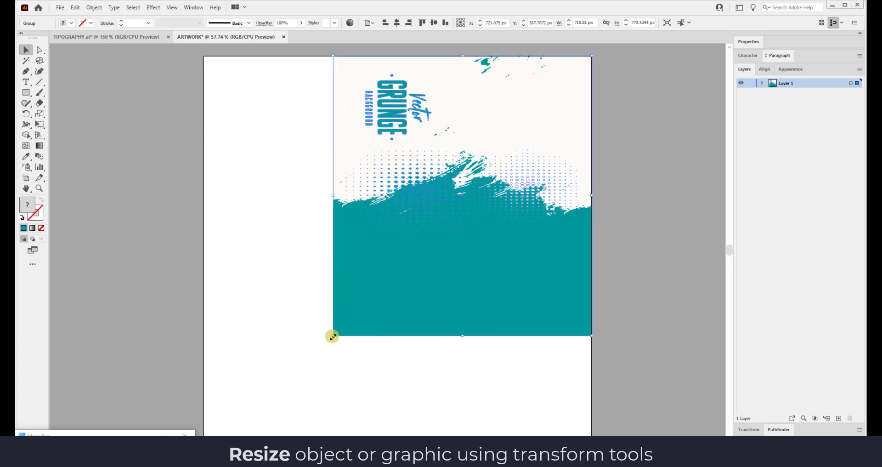
pyautogui.moveTo(333, 336); pyautogui.dragTo(215, 440)
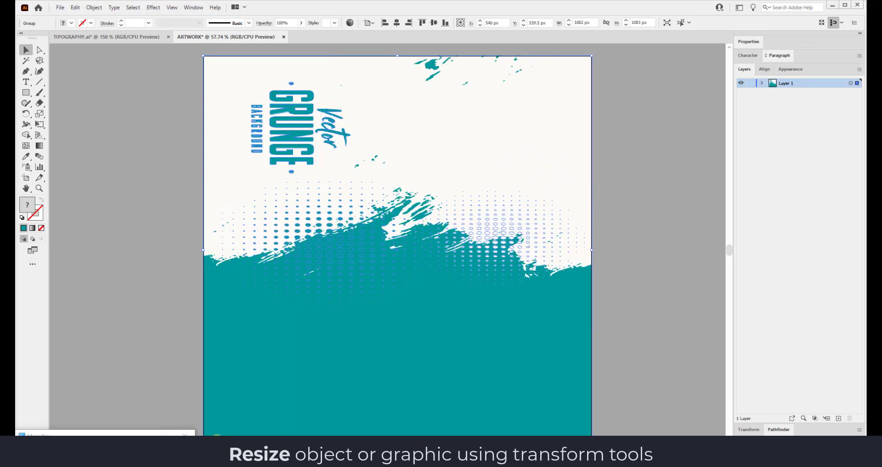
pyautogui.click(610, 122)
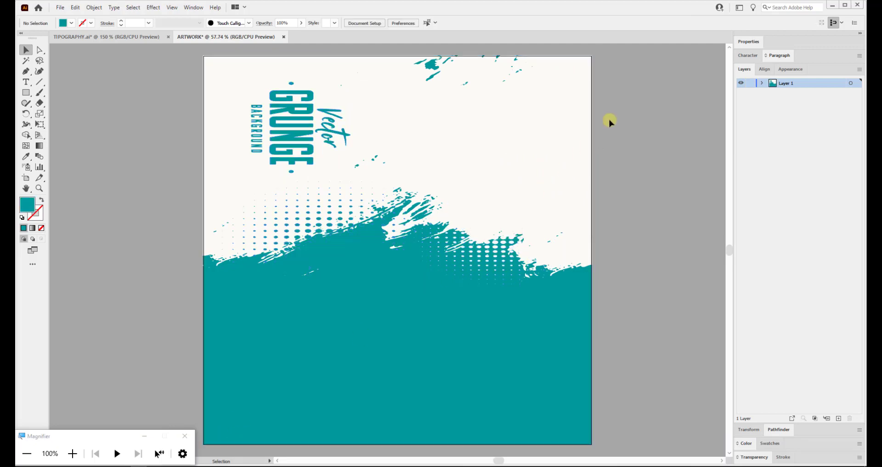
pyautogui.click(305, 136)
# Inside the background group, clear the Vector GRUNGE BACKGROUND title with Edit > Clear.
pyautogui.doubleClick(303, 134)
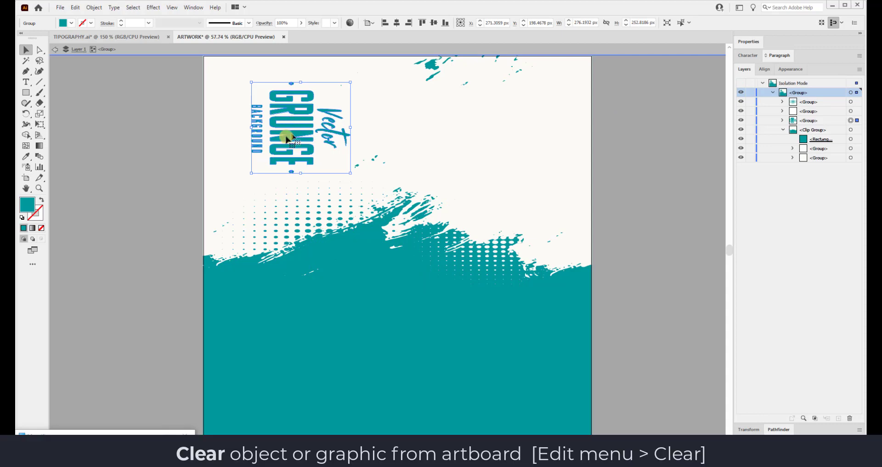
pyautogui.moveTo(249, 78); pyautogui.dragTo(248, 183)
pyautogui.hotkey('ctrl', 'z')
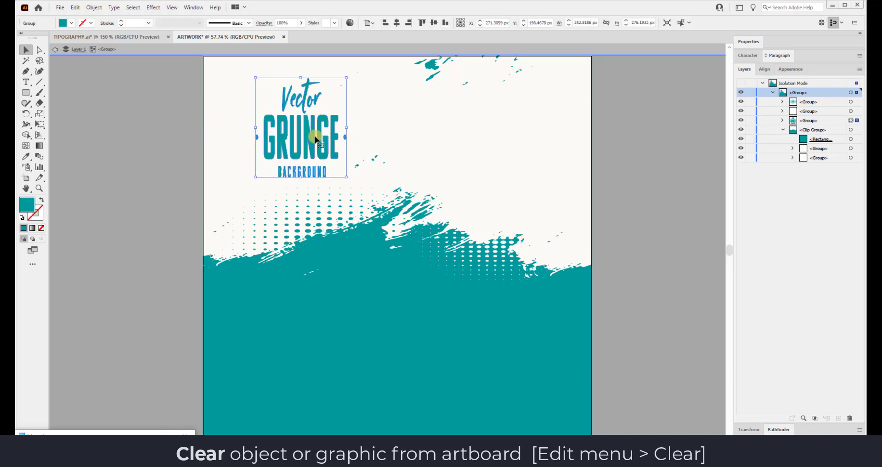
pyautogui.click(75, 8)
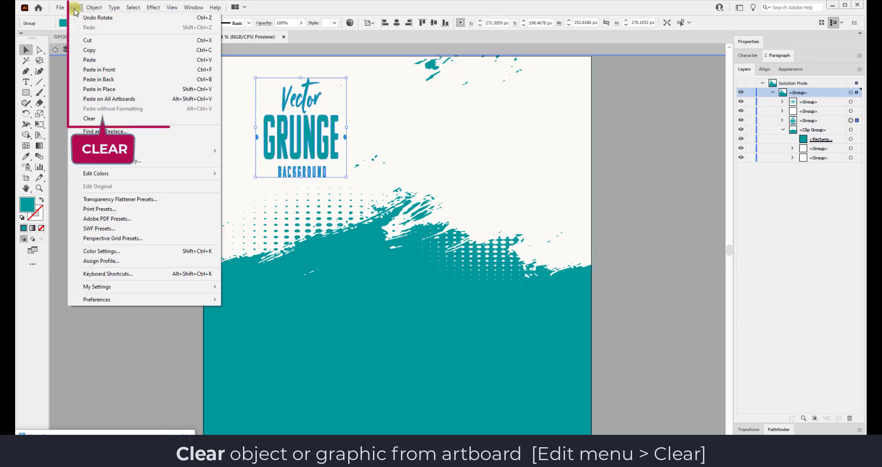
pyautogui.click(106, 124)
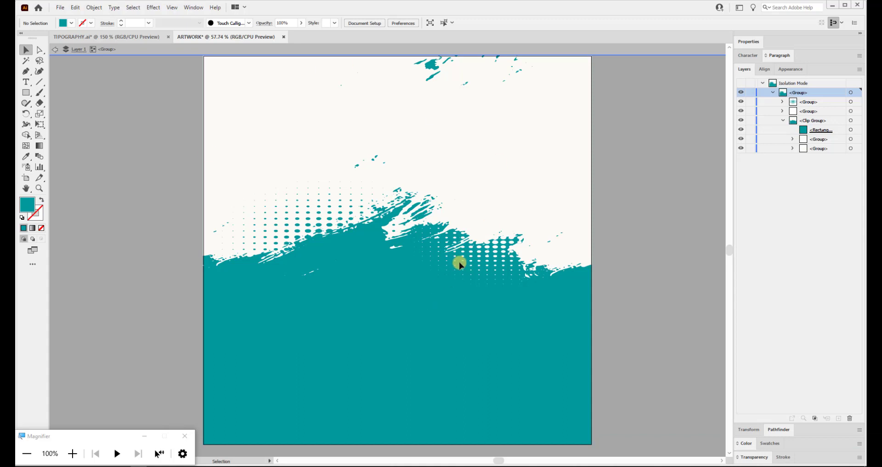
# In Isolation Mode, select both halftone dot patterns and cut them out of the group.
pyautogui.press('Escape')
pyautogui.doubleClick(329, 227)
pyautogui.click(330, 227)
pyautogui.keyDown('shift'); pyautogui.click(331, 226); pyautogui.keyUp('shift')
pyautogui.keyDown('shift'); pyautogui.click(330, 226); pyautogui.keyUp('shift')
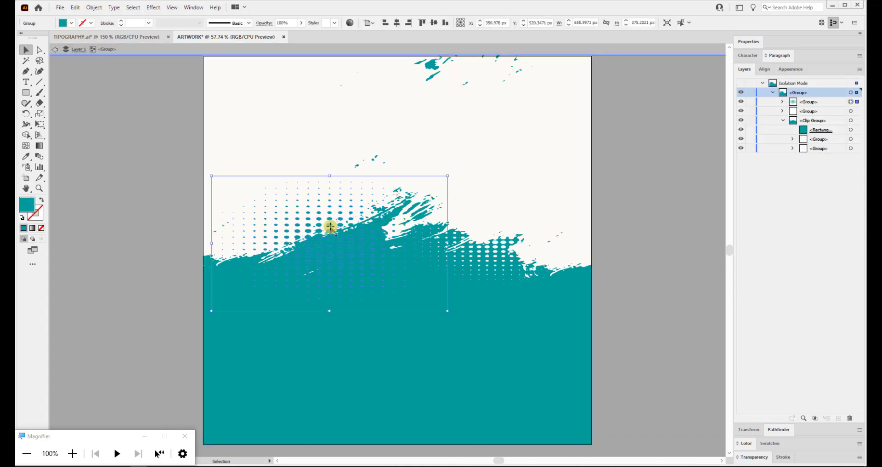
pyautogui.keyDown('shift'); pyautogui.click(473, 251); pyautogui.keyUp('shift')
pyautogui.click(435, 82)
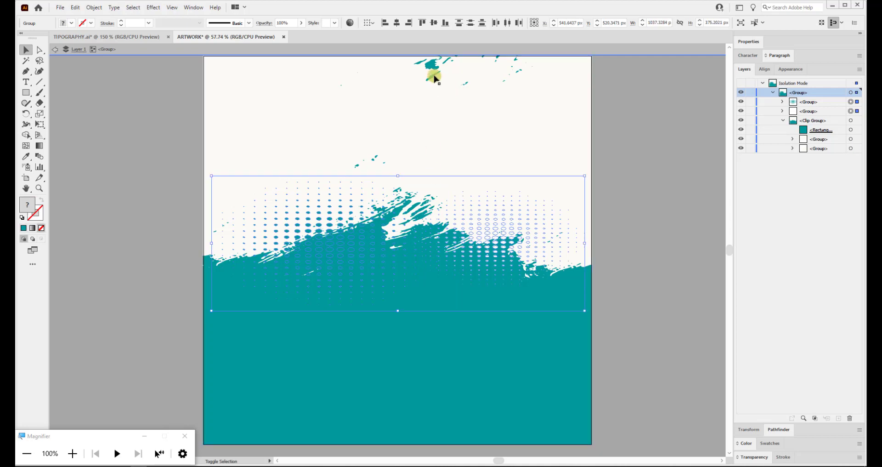
pyautogui.click(433, 76)
pyautogui.hotkey('ctrl', 'z')
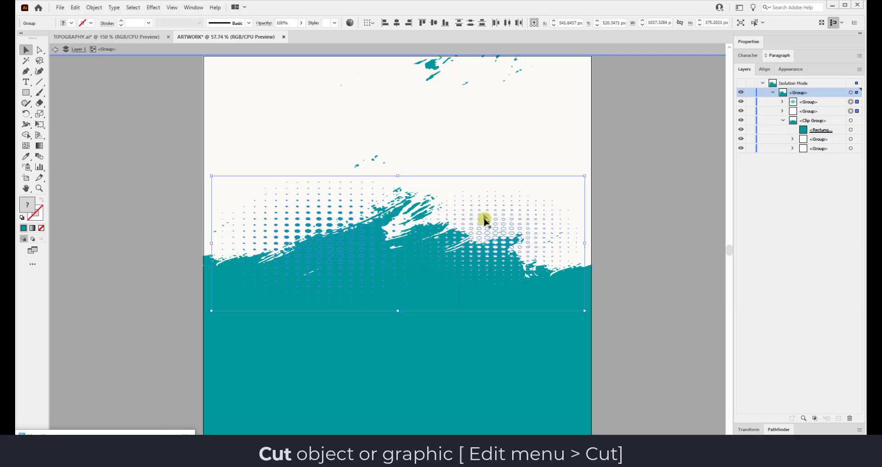
pyautogui.click(75, 7)
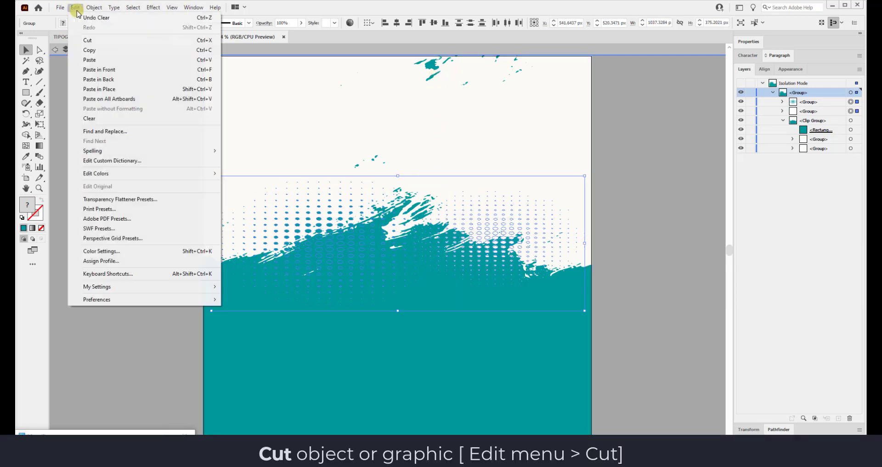
pyautogui.click(106, 40)
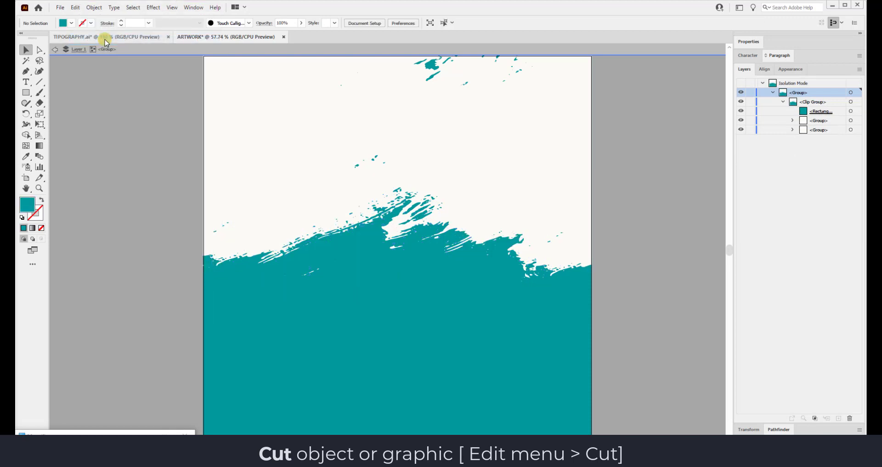
# Exit Isolation Mode and paste the halftone patterns back as a separate group.
pyautogui.click(55, 51)
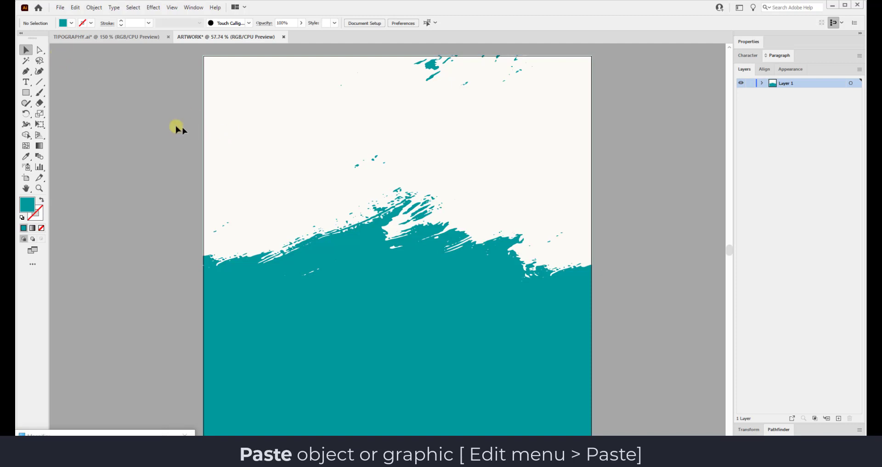
pyautogui.click(75, 8)
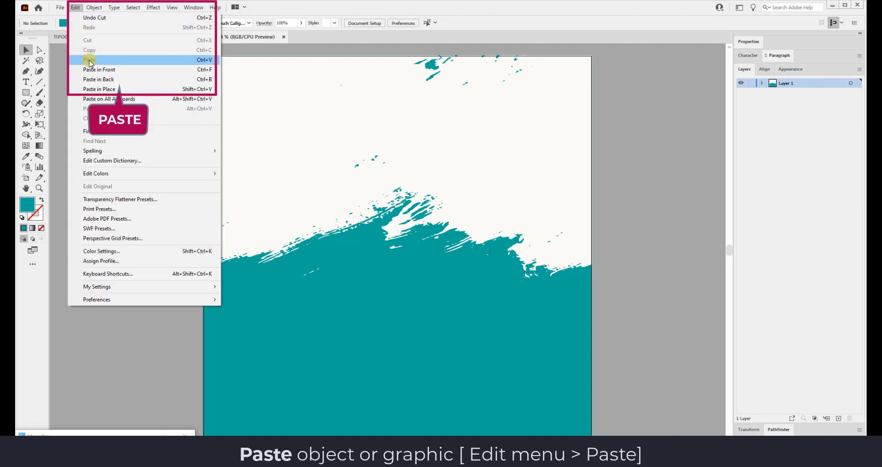
pyautogui.click(99, 89)
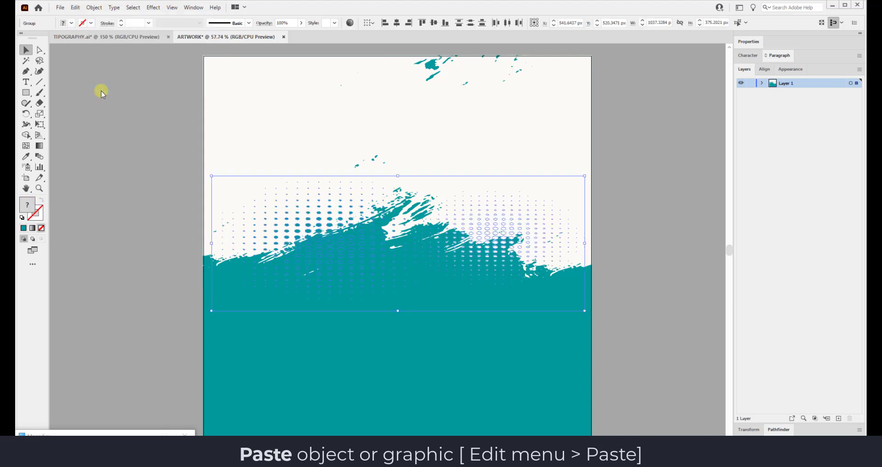
pyautogui.click(613, 181)
pyautogui.click(472, 244)
pyautogui.click(401, 379)
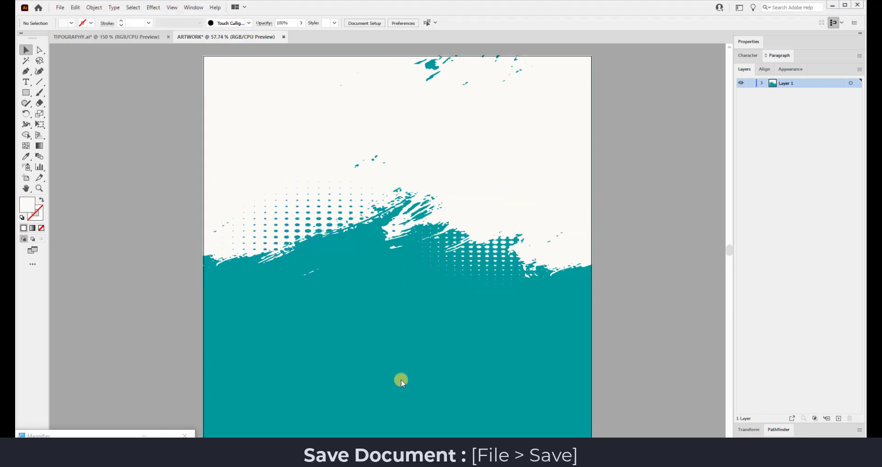
# Save the document as ARTWORK in Adobe Illustrator (*.AI) format with default options.
pyautogui.click(61, 8)
pyautogui.click(83, 95)
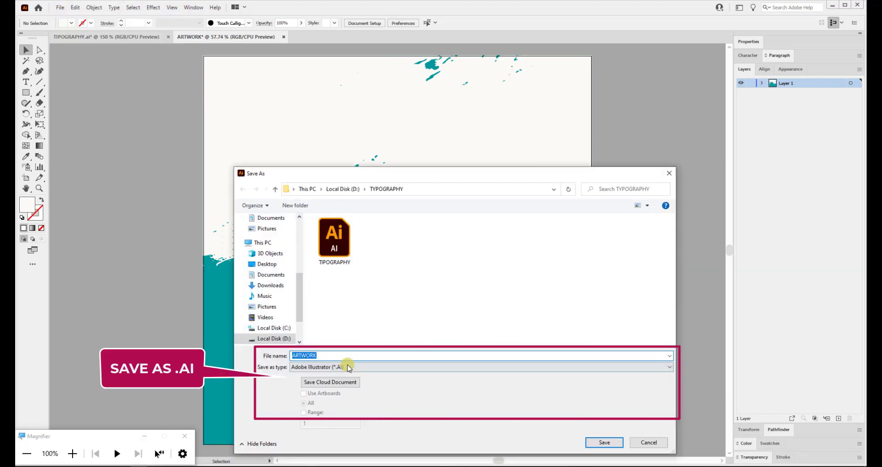
pyautogui.click(345, 366)
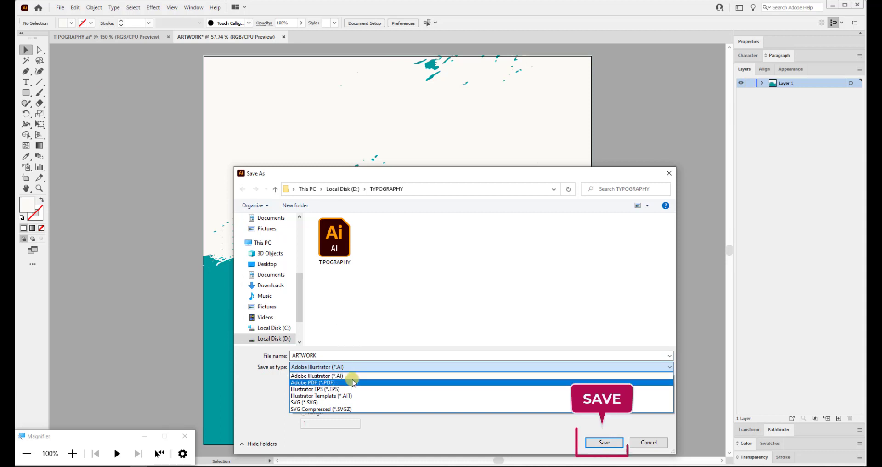
pyautogui.click(351, 375)
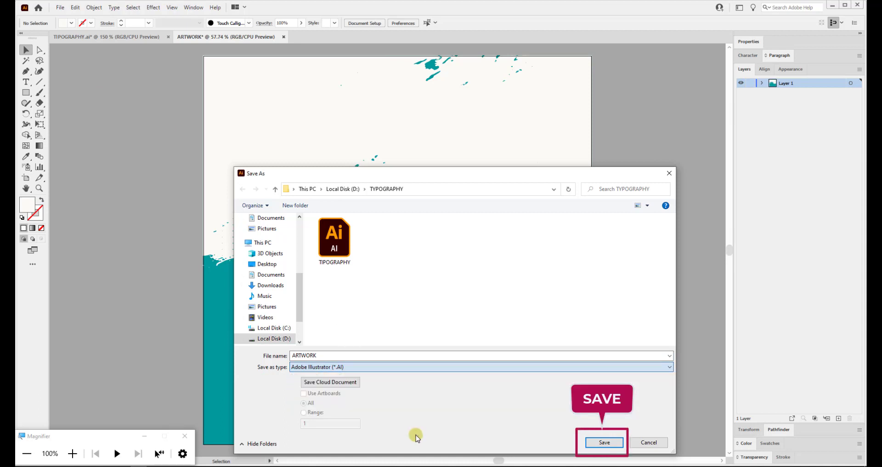
pyautogui.click(603, 443)
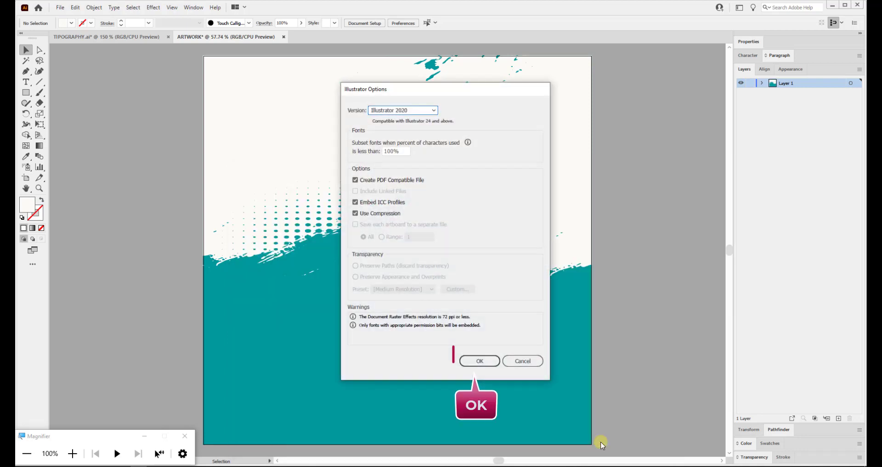
pyautogui.click(474, 361)
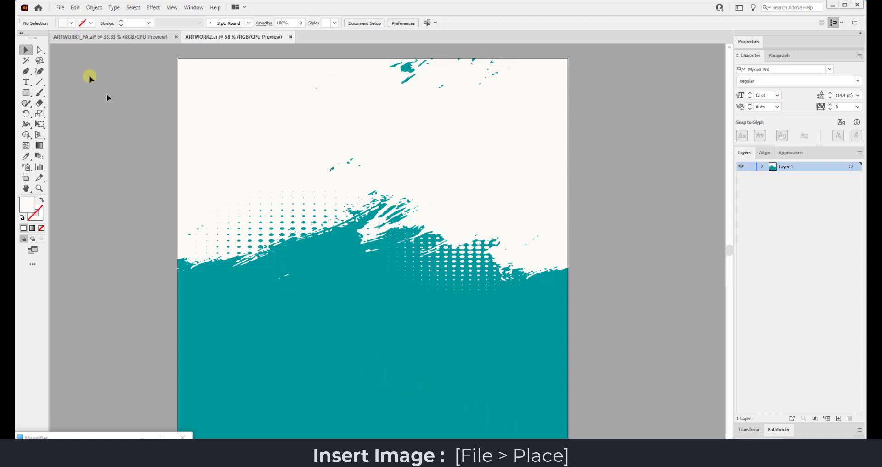
# Place the ARTWORK1_FA image beside the artboard.
pyautogui.click(60, 8)
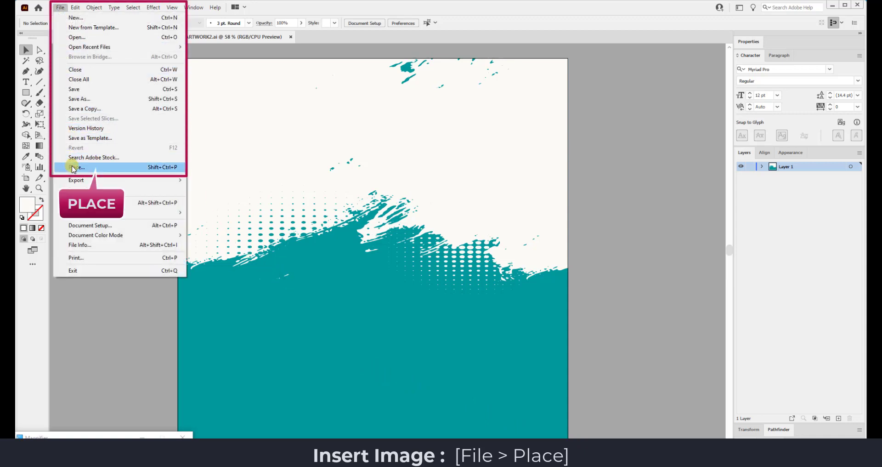
pyautogui.click(129, 170)
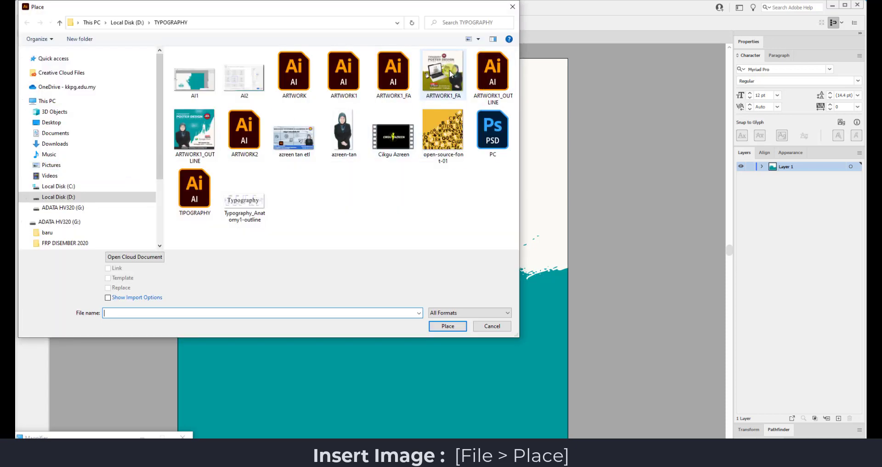
pyautogui.doubleClick(454, 72)
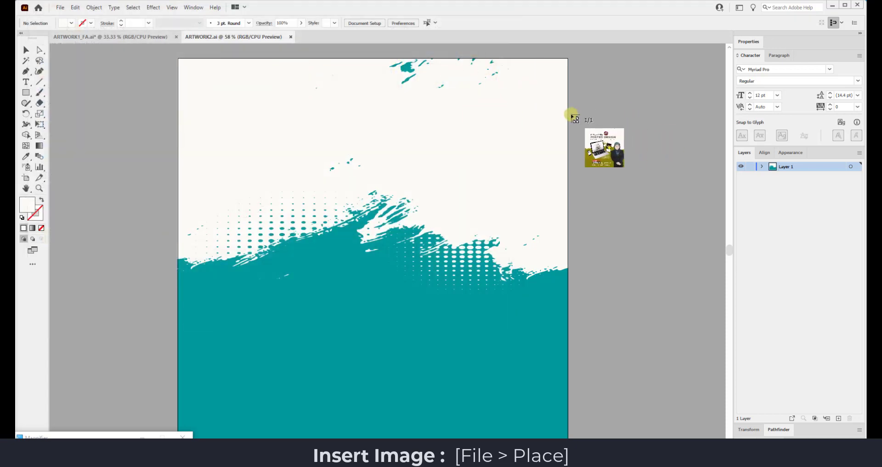
pyautogui.moveTo(570, 114); pyautogui.dragTo(710, 266)
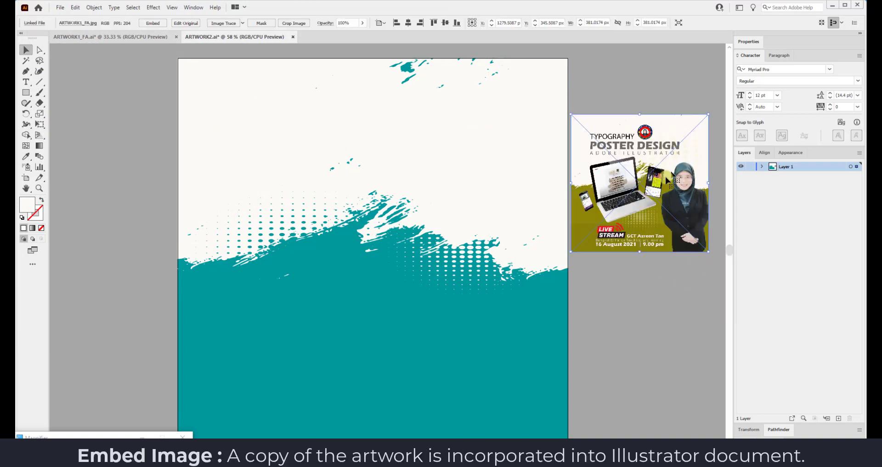
pyautogui.click(603, 70)
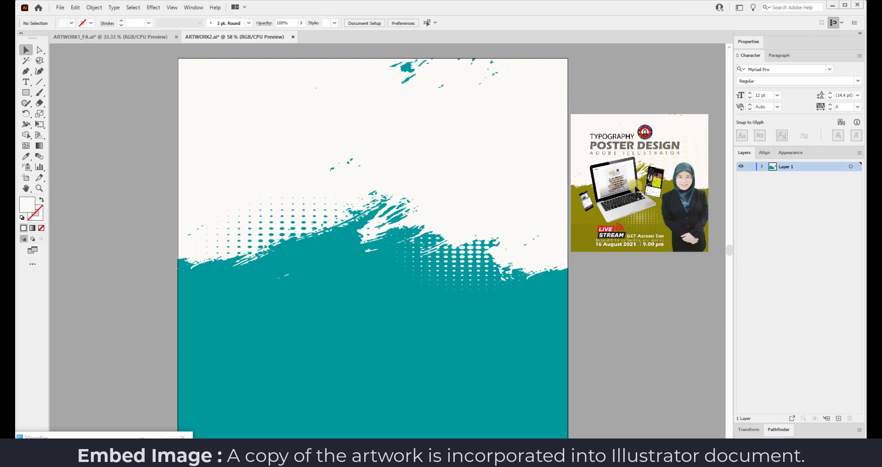
# Embed the ARTWORK1_FA image and move it slightly lower beside the artboard.
pyautogui.click(579, 219)
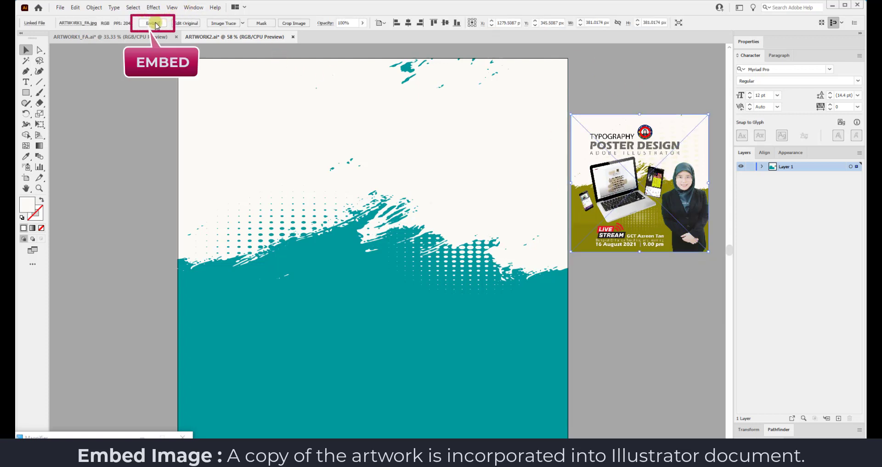
pyautogui.click(163, 23)
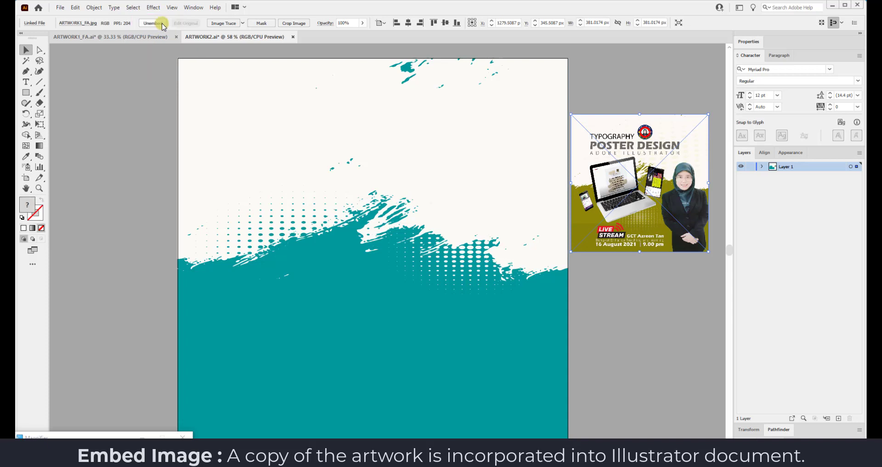
pyautogui.click(624, 299)
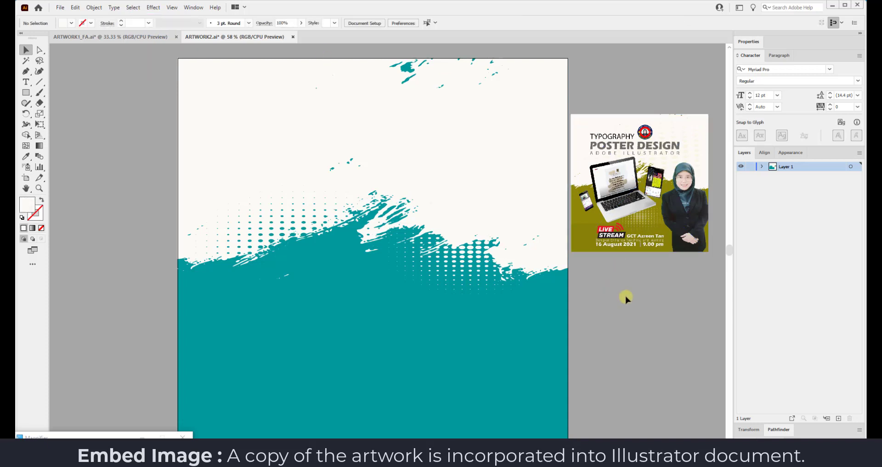
pyautogui.moveTo(638, 157); pyautogui.dragTo(643, 192)
pyautogui.click(634, 95)
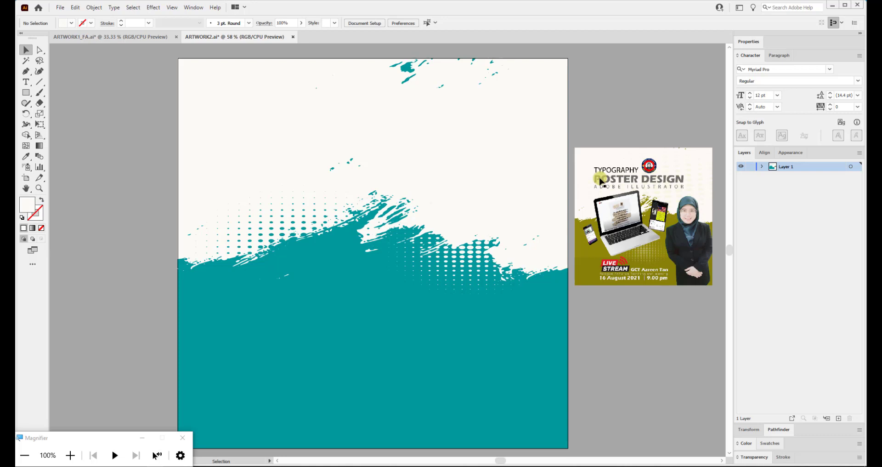
# Add 72 pt text reading POSTER DESIGN near the top of the artboard.
pyautogui.click(27, 83)
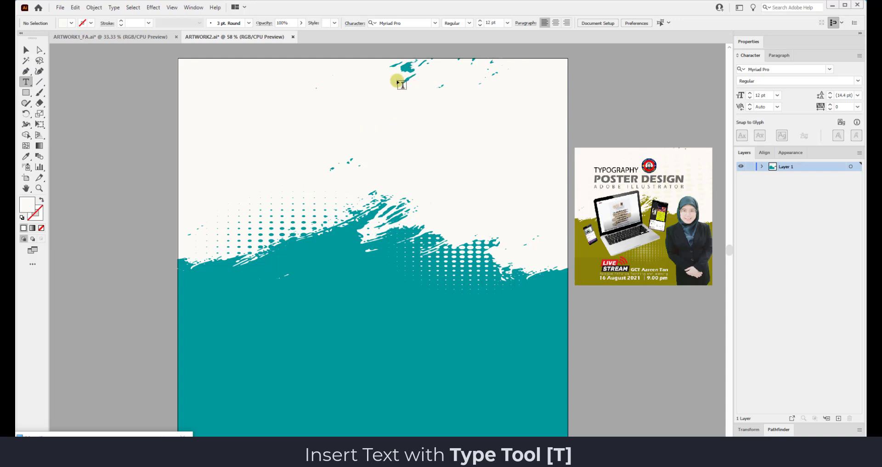
pyautogui.click(271, 132)
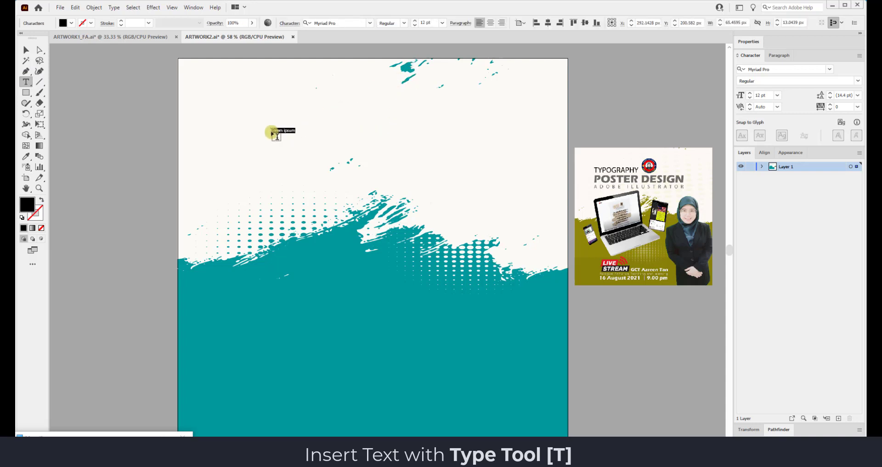
pyautogui.click(441, 23)
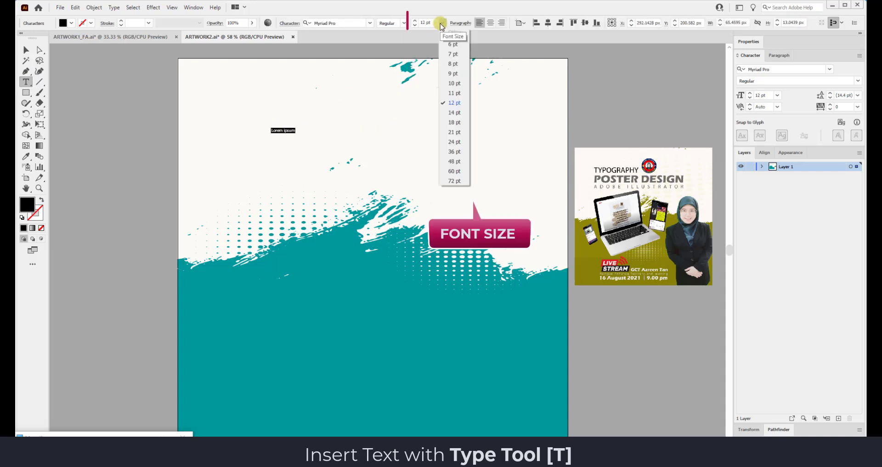
pyautogui.click(454, 182)
pyautogui.write('POSTER DESIG')
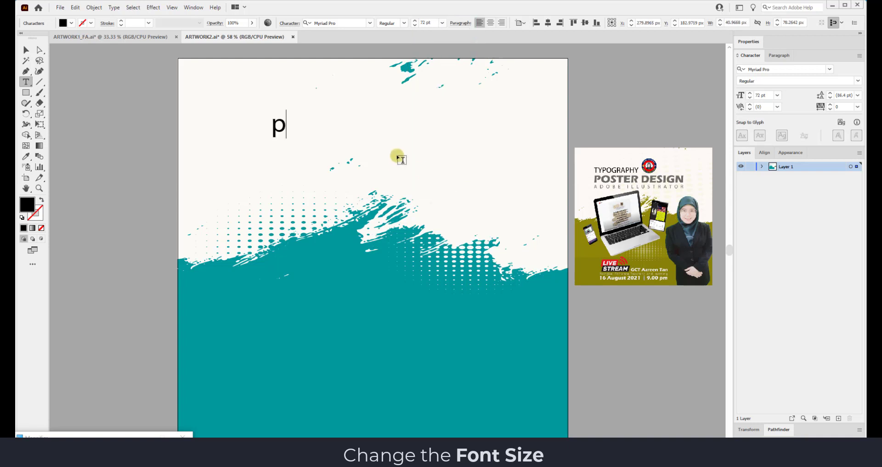
pyautogui.write('N')
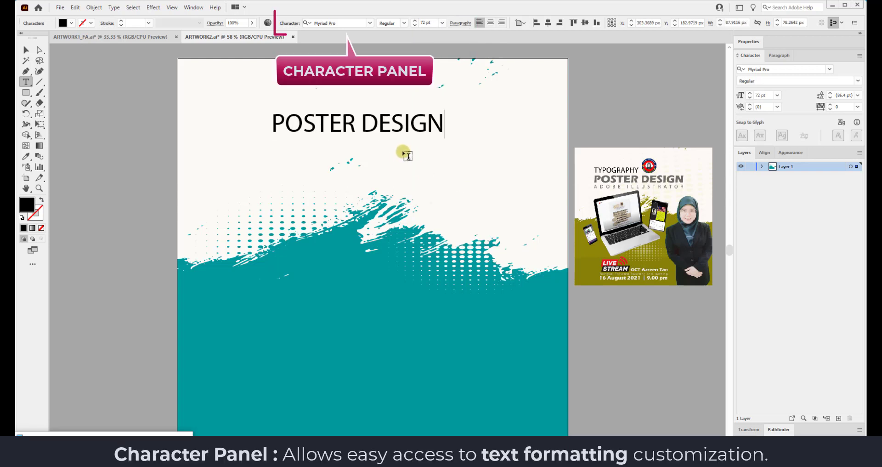
pyautogui.press('Escape')
# Reposition POSTER DESIGN and enlarge it to 100 pt.
pyautogui.click(370, 134)
pyautogui.moveTo(371, 134); pyautogui.dragTo(363, 149)
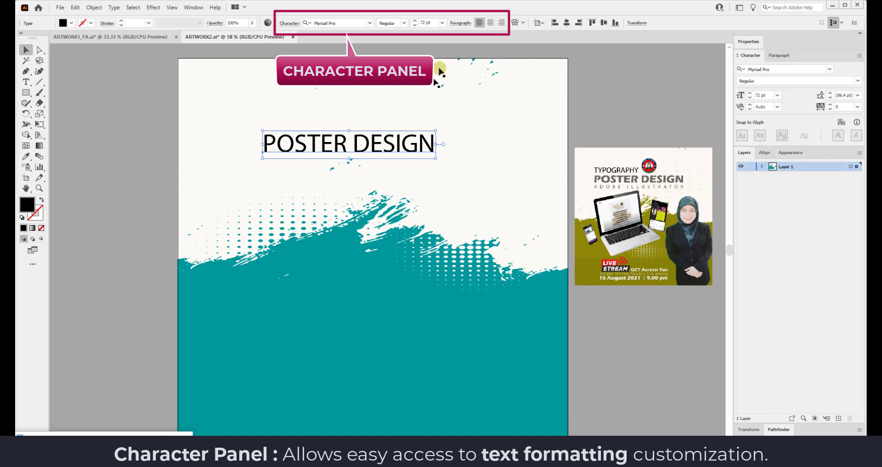
pyautogui.click(418, 23)
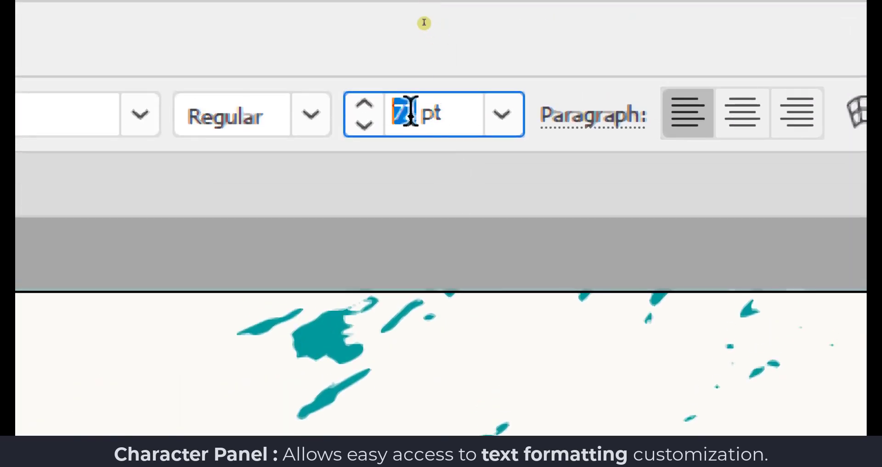
pyautogui.write('100')
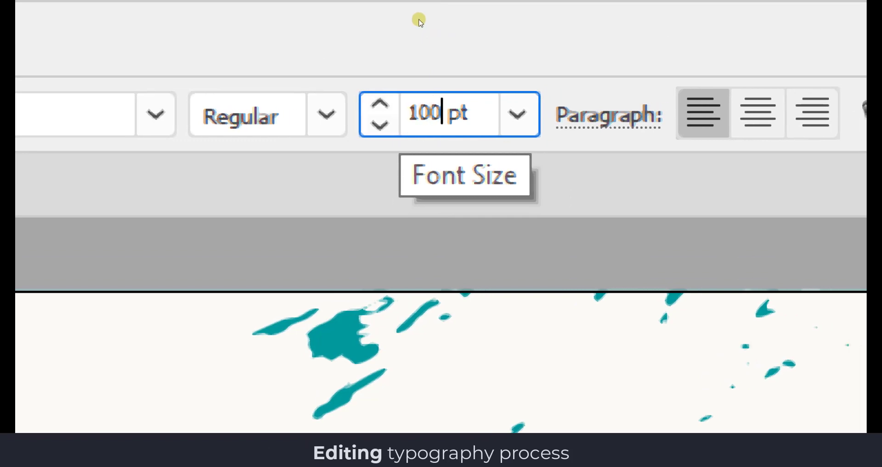
pyautogui.press('Return')
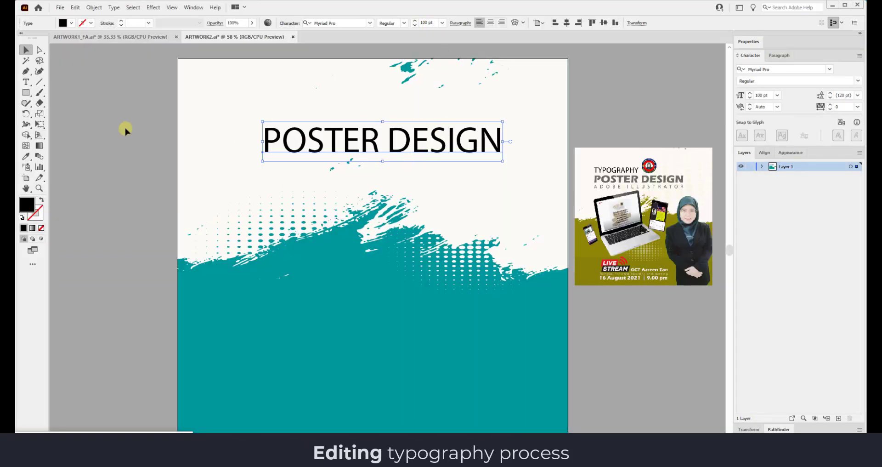
pyautogui.moveTo(302, 136); pyautogui.dragTo(297, 136)
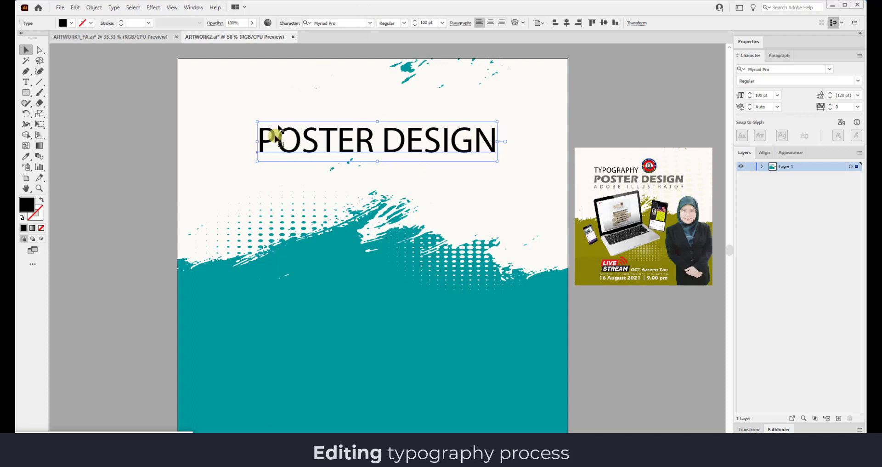
# Add a TYPOGRAPHY text line just above POSTER DESIGN.
pyautogui.click(26, 81)
pyautogui.click(271, 102)
pyautogui.write('T')
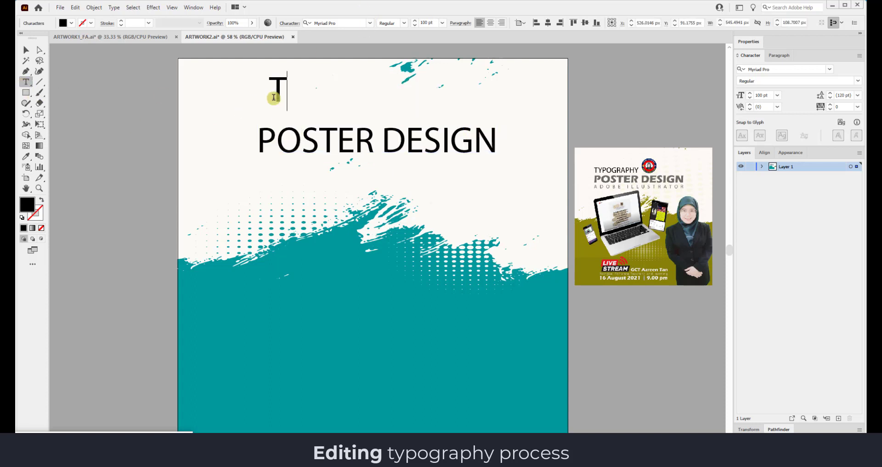
pyautogui.write('YPOGRAPHY')
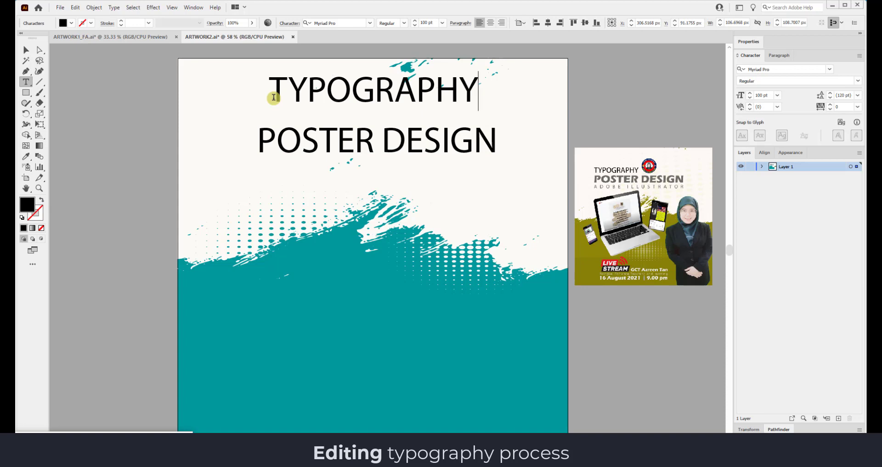
pyautogui.press('Escape')
pyautogui.moveTo(275, 86); pyautogui.dragTo(265, 107)
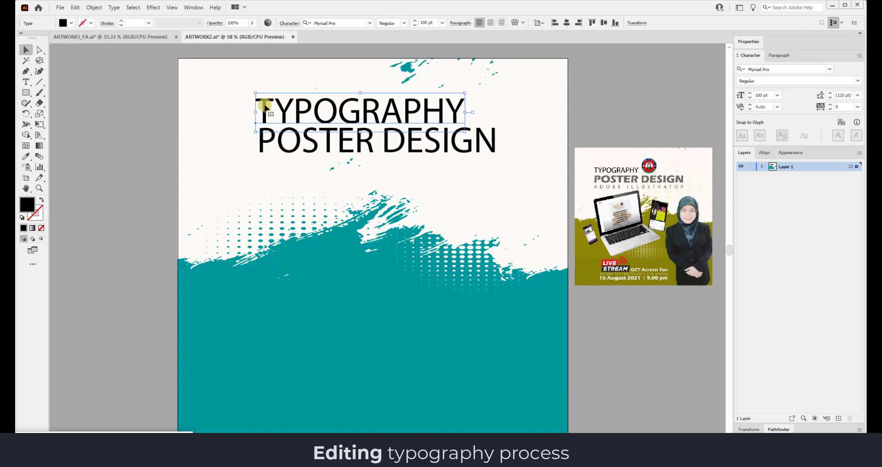
# Add ADOBE ILLUSTRATOR below POSTER DESIGN and left-align all three title lines.
pyautogui.click(26, 83)
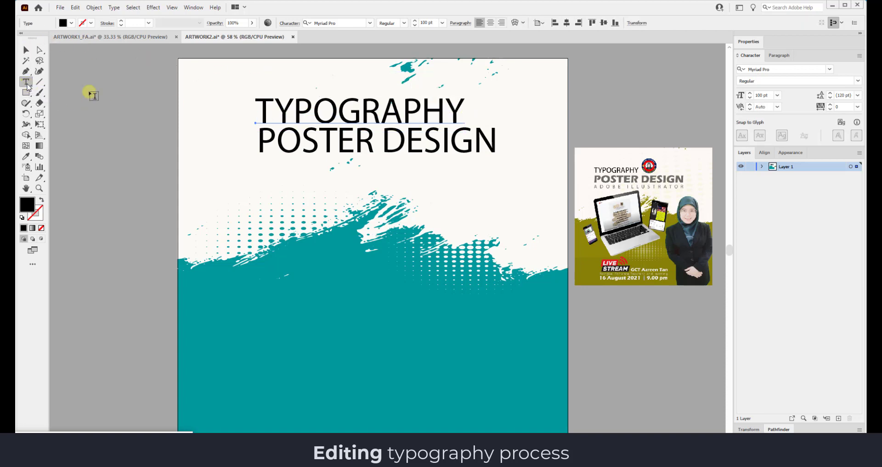
pyautogui.click(268, 181)
pyautogui.write('ADOB')
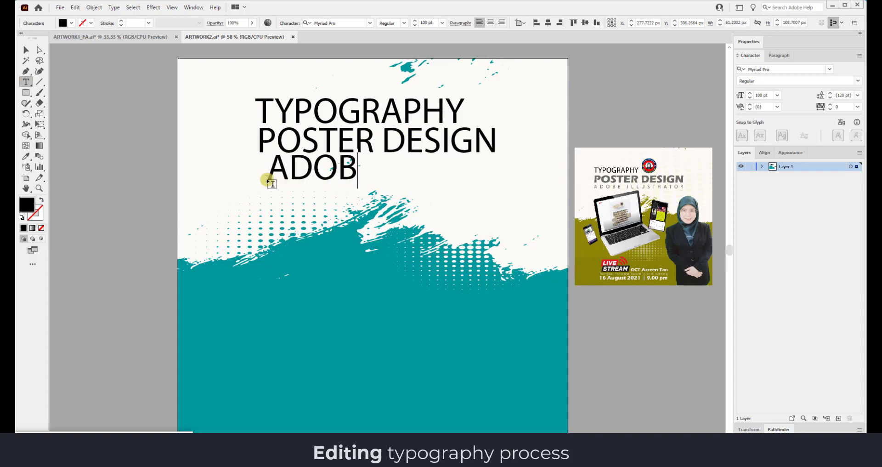
pyautogui.write('E ILLUSTRATOR')
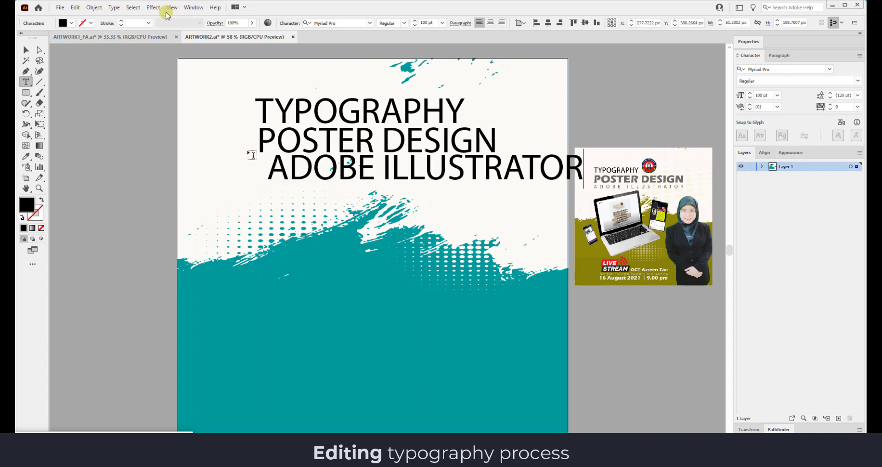
pyautogui.press('Escape')
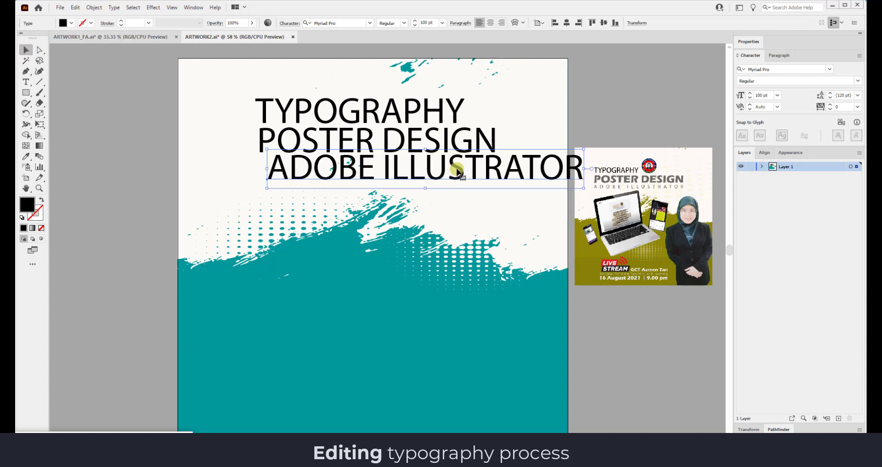
pyautogui.moveTo(455, 172); pyautogui.dragTo(437, 182)
pyautogui.moveTo(448, 146); pyautogui.dragTo(443, 151)
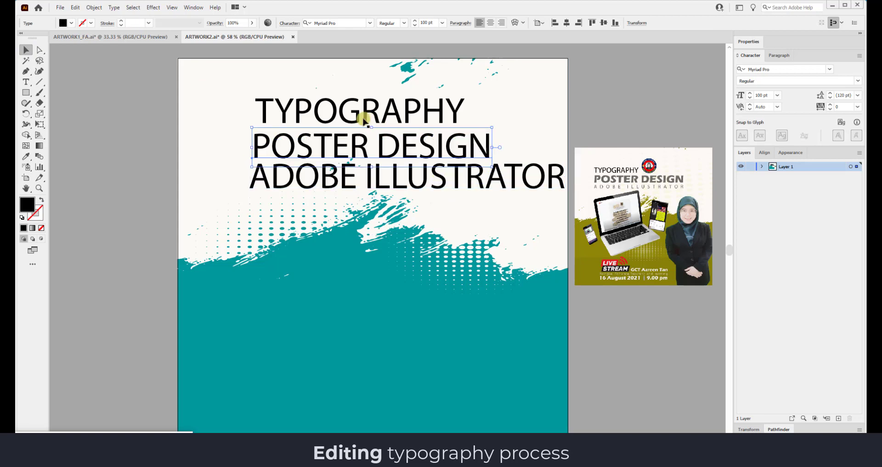
pyautogui.moveTo(354, 114); pyautogui.dragTo(351, 118)
pyautogui.click(627, 92)
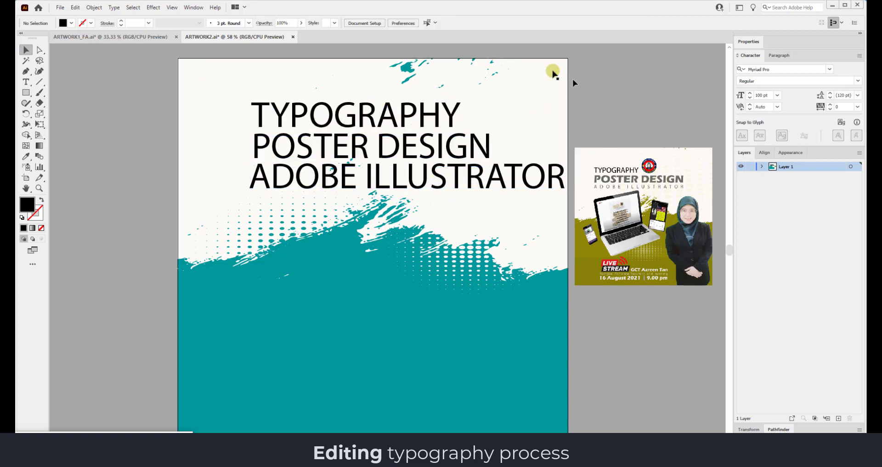
pyautogui.click(318, 138)
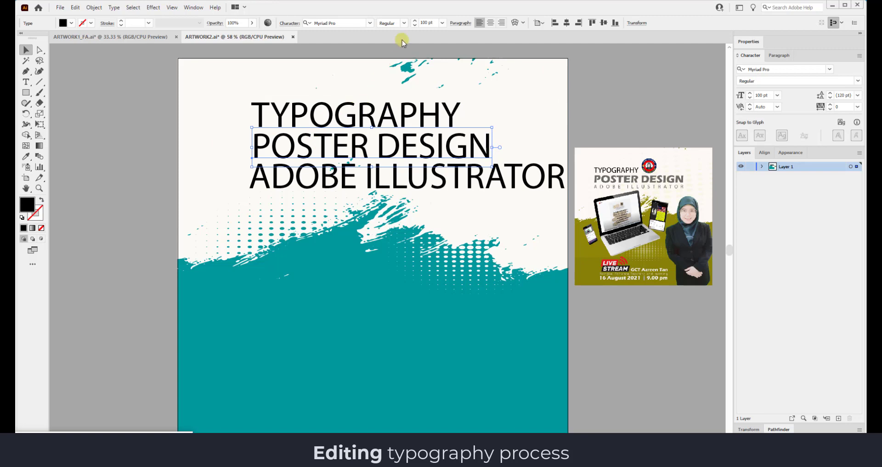
# Apply Berlin Sans FB Demi Bold to POSTER DESIGN and Eras Bold ITC to TYPOGRAPHY.
pyautogui.click(370, 22)
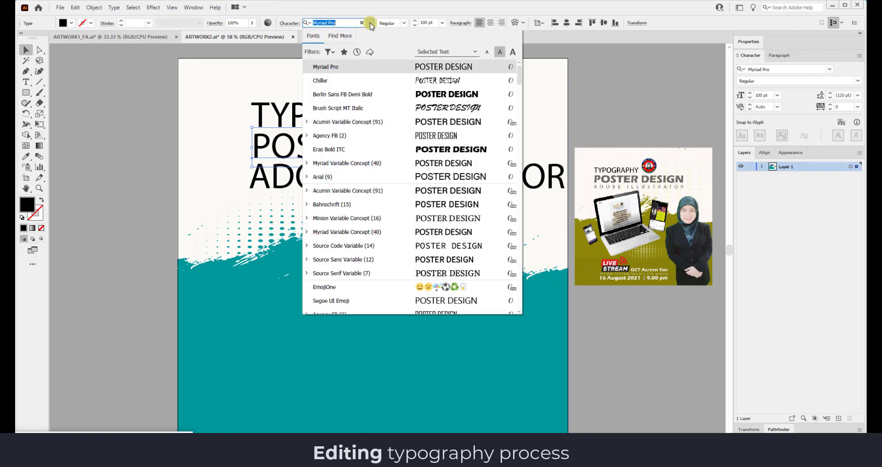
pyautogui.click(428, 94)
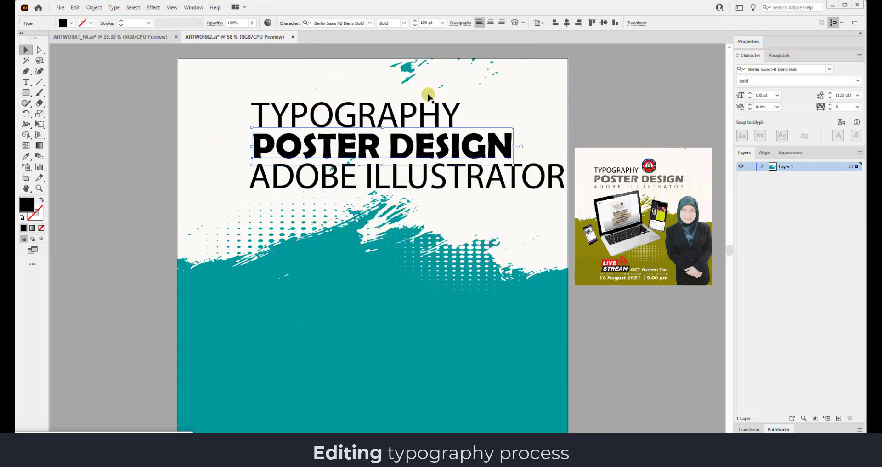
pyautogui.click(426, 112)
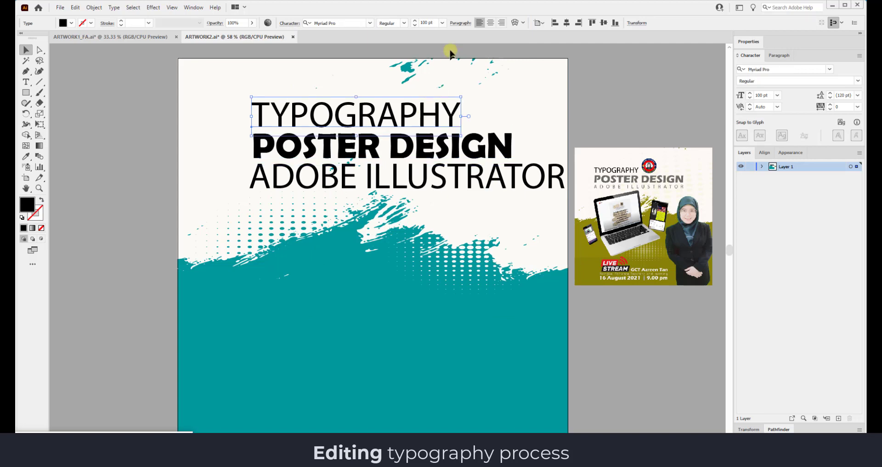
pyautogui.click(370, 23)
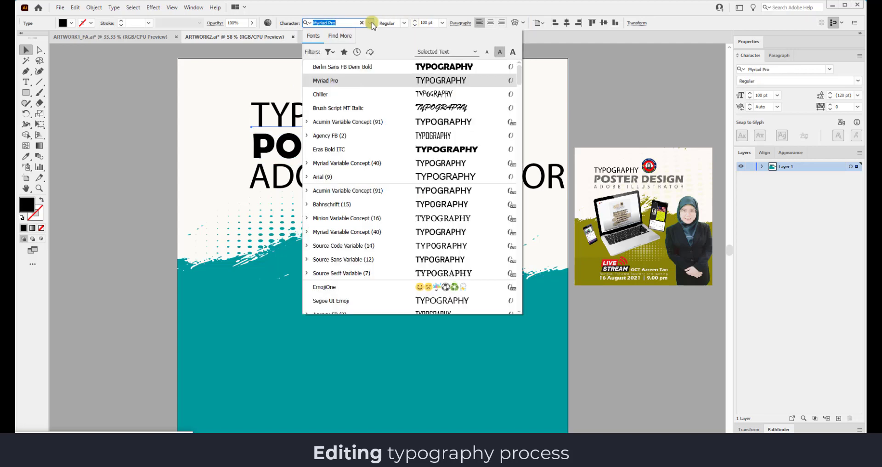
pyautogui.click(443, 149)
pyautogui.click(429, 122)
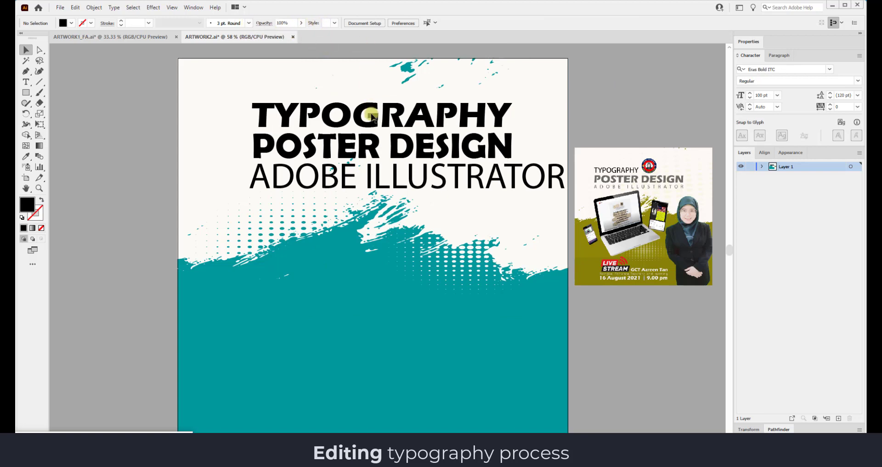
pyautogui.click(371, 114)
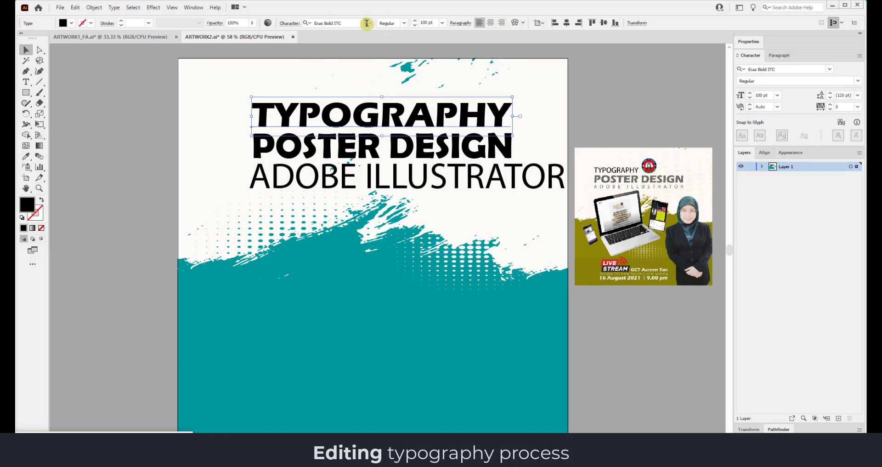
pyautogui.click(369, 23)
# Set TYPOGRAPHY in Acumin Variable Concept at 72 pt.
pyautogui.click(443, 135)
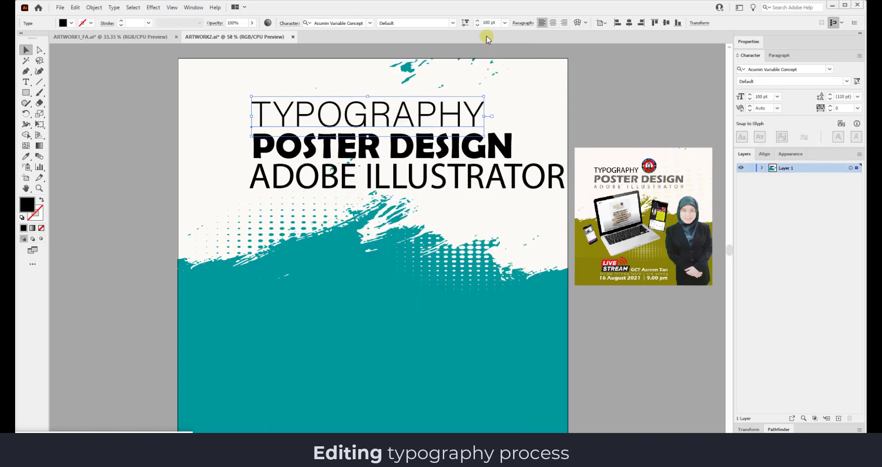
pyautogui.click(505, 23)
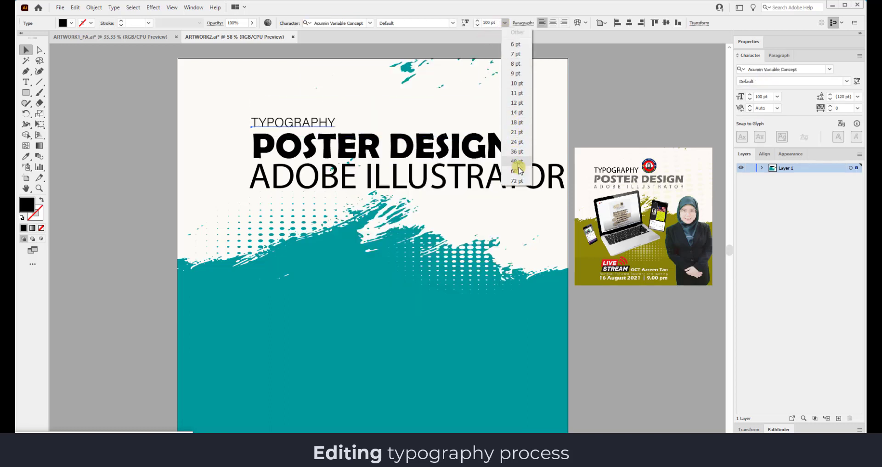
pyautogui.click(516, 180)
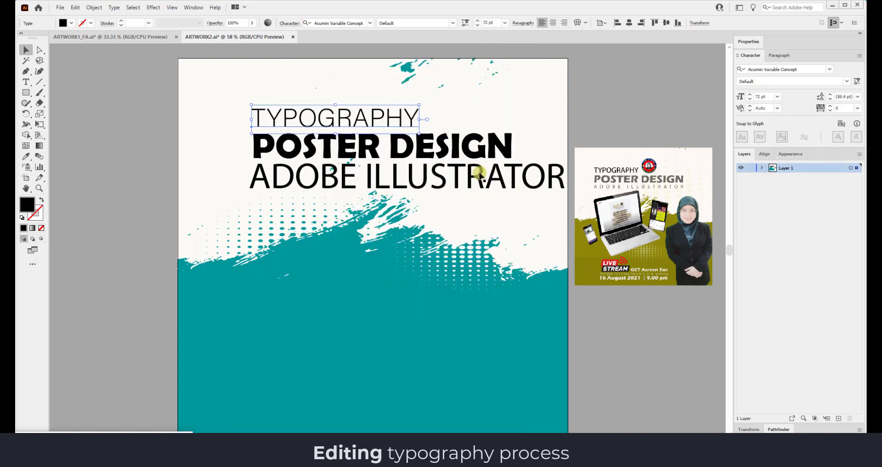
# Set ADOBE ILLUSTRATOR in Acumin Variable Concept at 48 pt and move it beneath POSTER DESIGN.
pyautogui.click(374, 174)
pyautogui.click(370, 23)
pyautogui.click(342, 67)
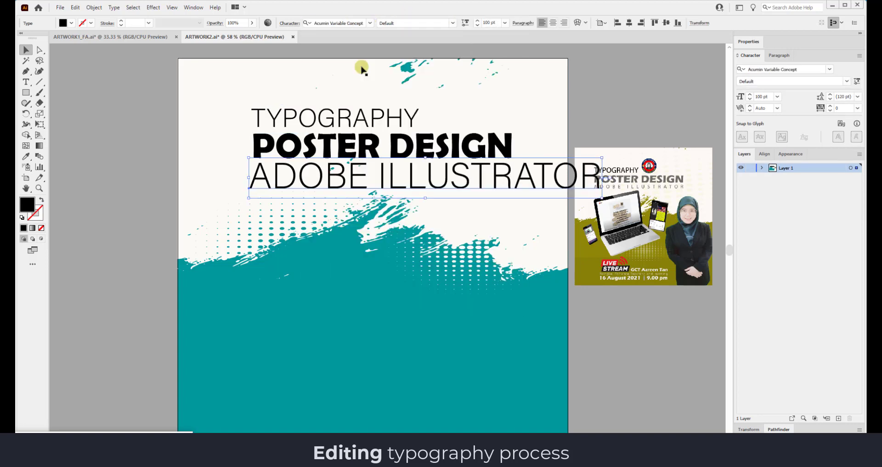
pyautogui.click(505, 23)
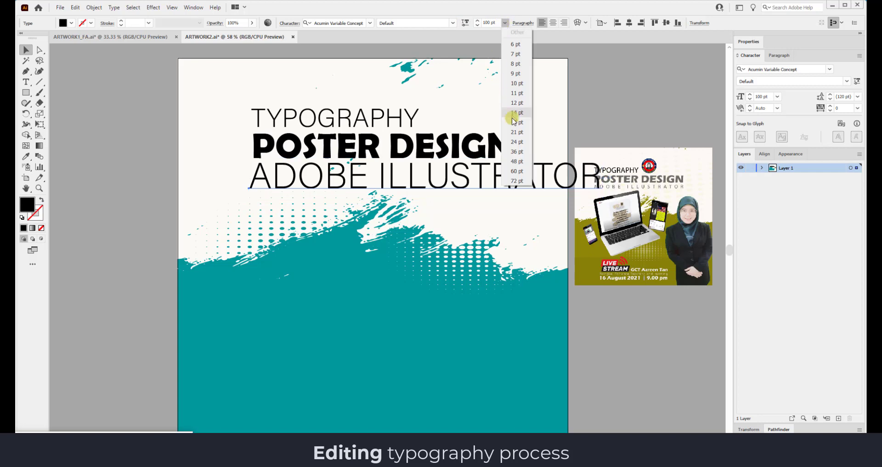
pyautogui.click(517, 161)
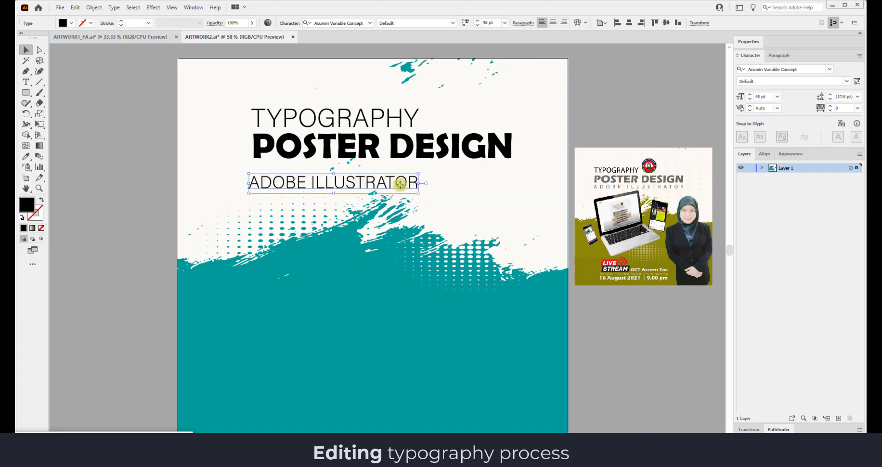
pyautogui.moveTo(400, 183); pyautogui.dragTo(402, 171)
pyautogui.click(615, 84)
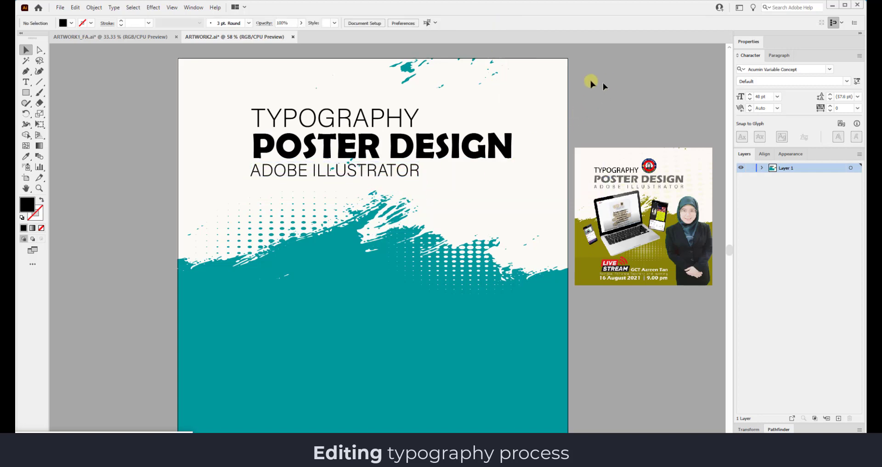
pyautogui.click(363, 120)
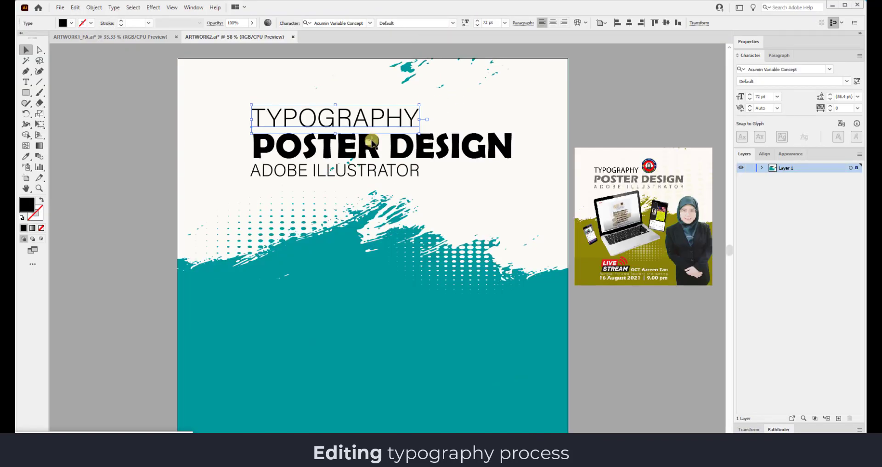
# Nudge POSTER DESIGN and ADOBE ILLUSTRATOR slightly left so their edges align.
pyautogui.click(371, 141)
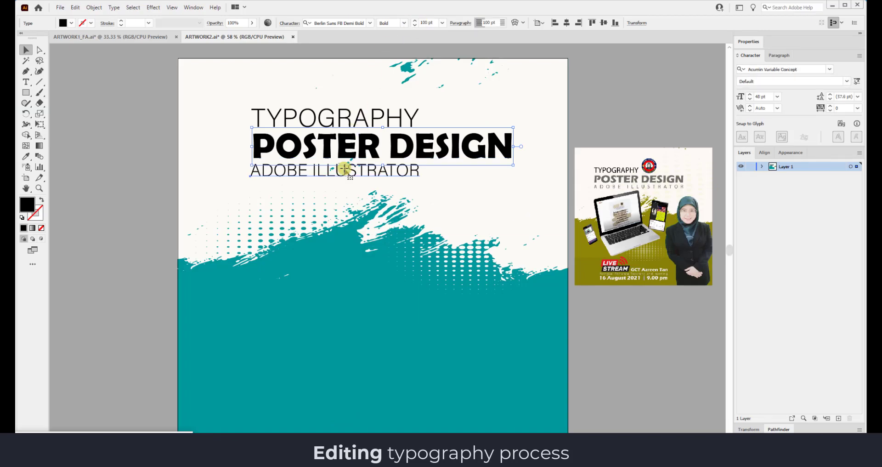
pyautogui.click(344, 169)
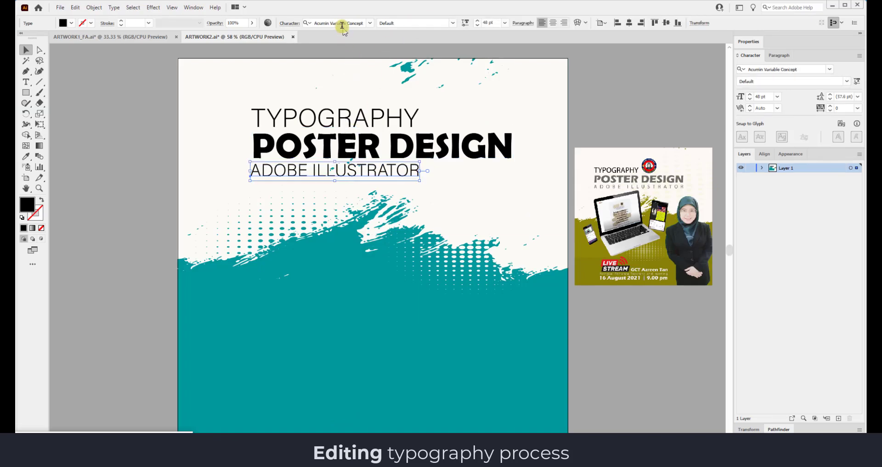
pyautogui.click(227, 138)
pyautogui.click(322, 147)
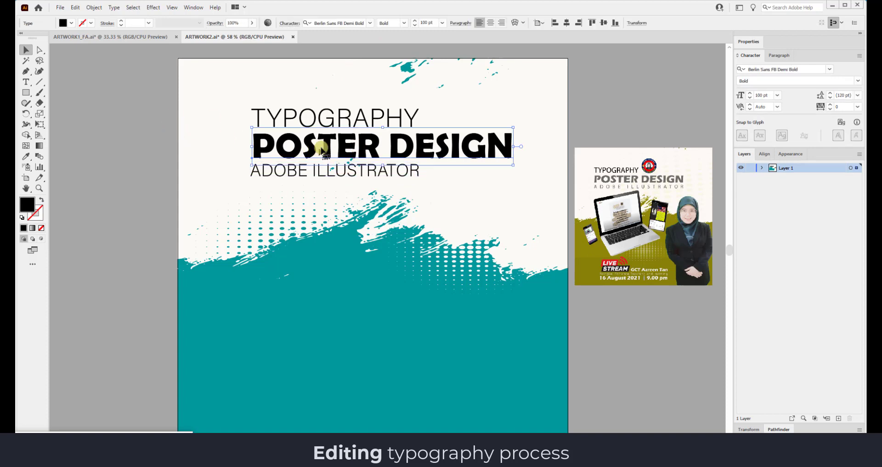
pyautogui.moveTo(322, 148); pyautogui.dragTo(318, 148)
pyautogui.moveTo(316, 177); pyautogui.dragTo(313, 175)
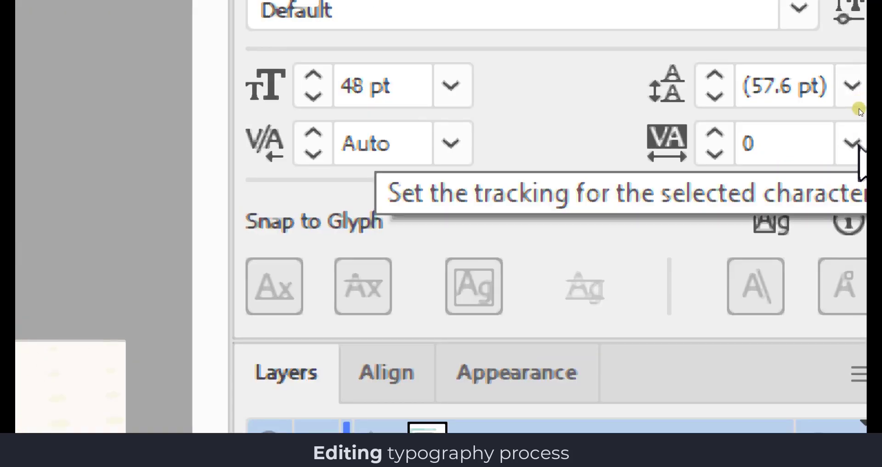
# Set the tracking of ADOBE ILLUSTRATOR to 200.
pyautogui.click(853, 143)
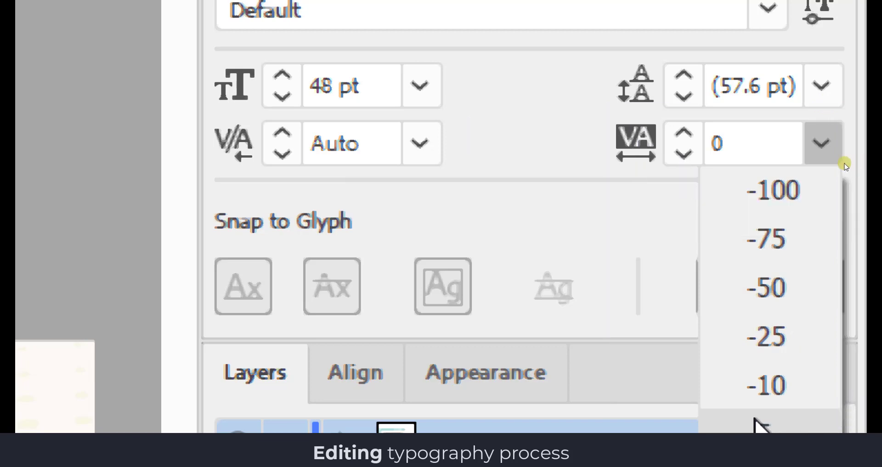
pyautogui.click(850, 352)
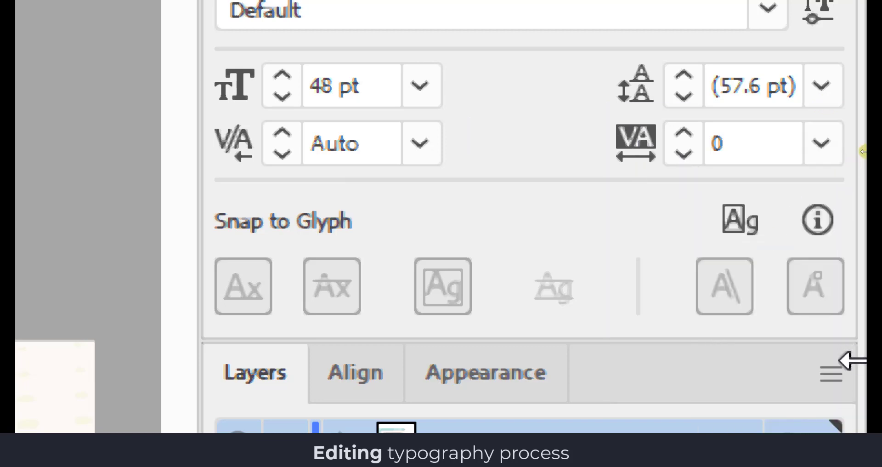
pyautogui.click(823, 153)
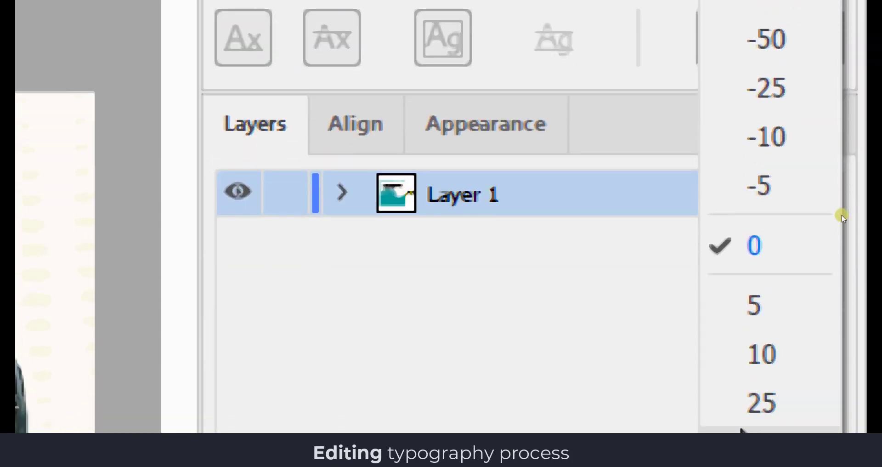
pyautogui.click(848, 249)
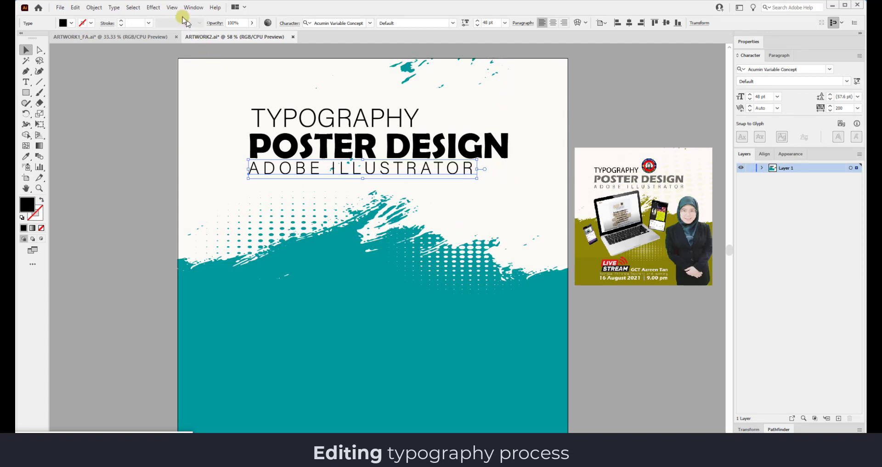
# Turn on the rulers around the document.
pyautogui.click(172, 8)
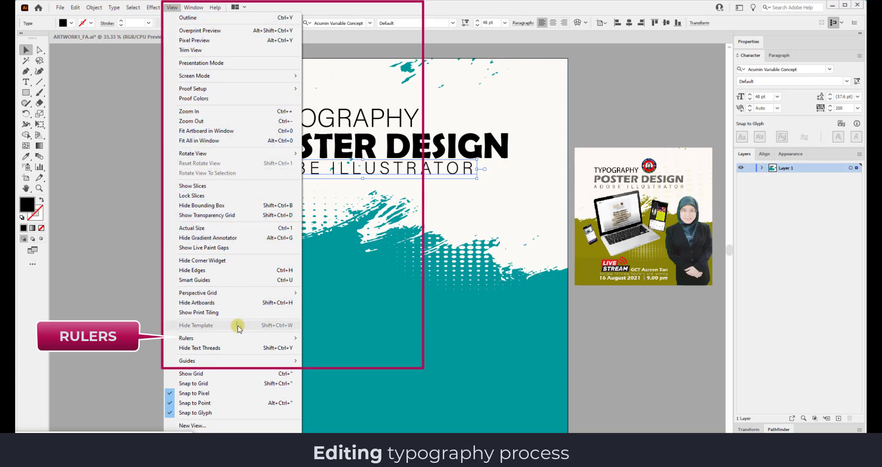
pyautogui.moveTo(233, 338)
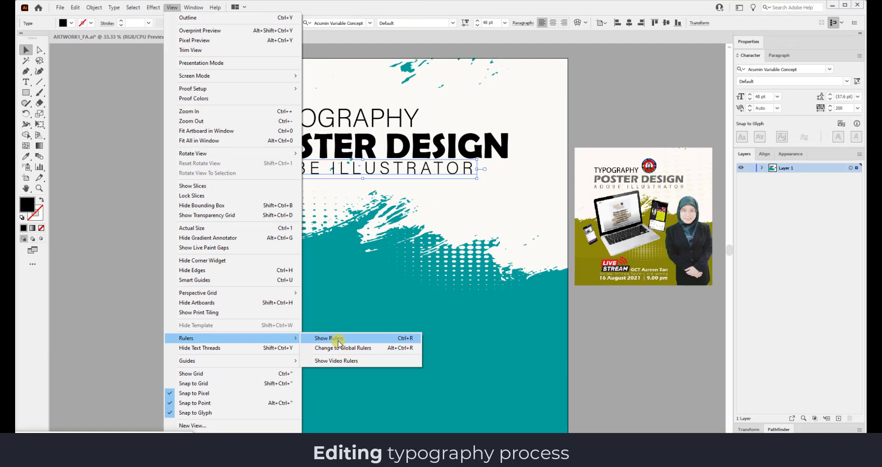
pyautogui.click(329, 338)
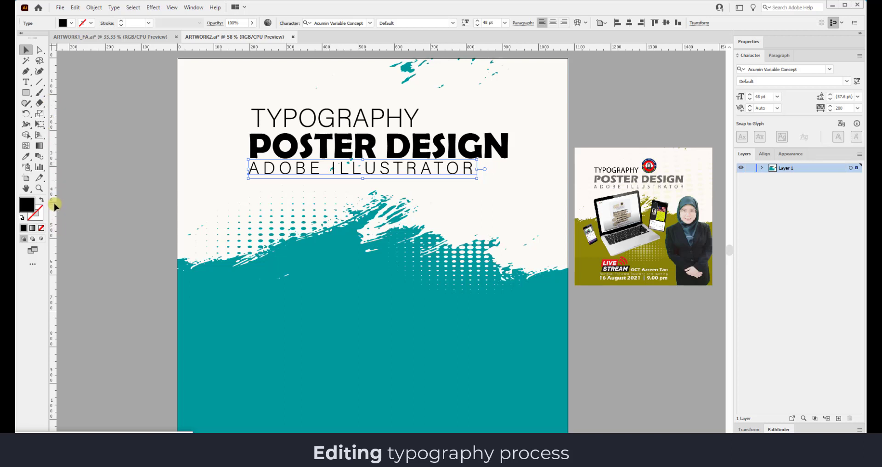
# Add vertical guides at 200 px and 915 px, then align ADOBE ILLUSTRATOR to the left guide.
pyautogui.moveTo(109, 212); pyautogui.dragTo(249, 215)
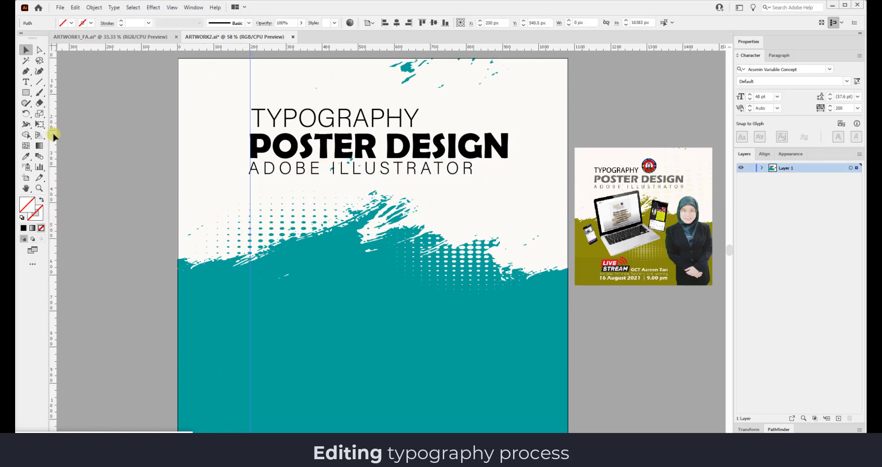
pyautogui.moveTo(231, 145); pyautogui.dragTo(508, 173)
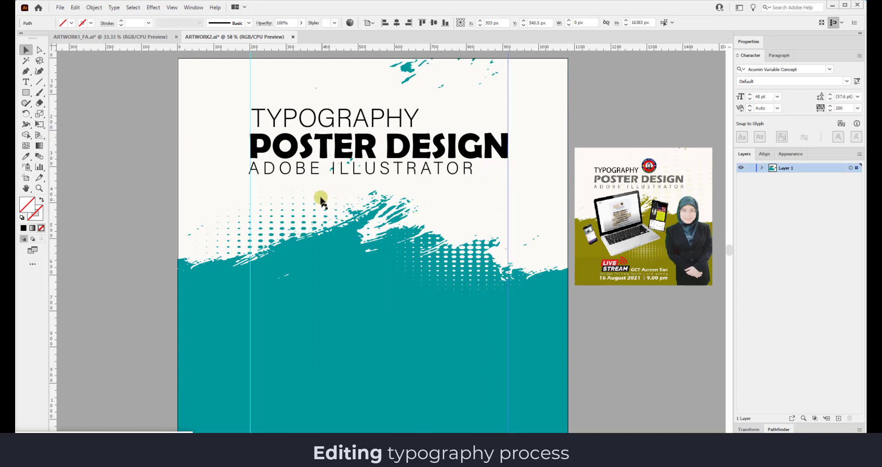
pyautogui.click(324, 169)
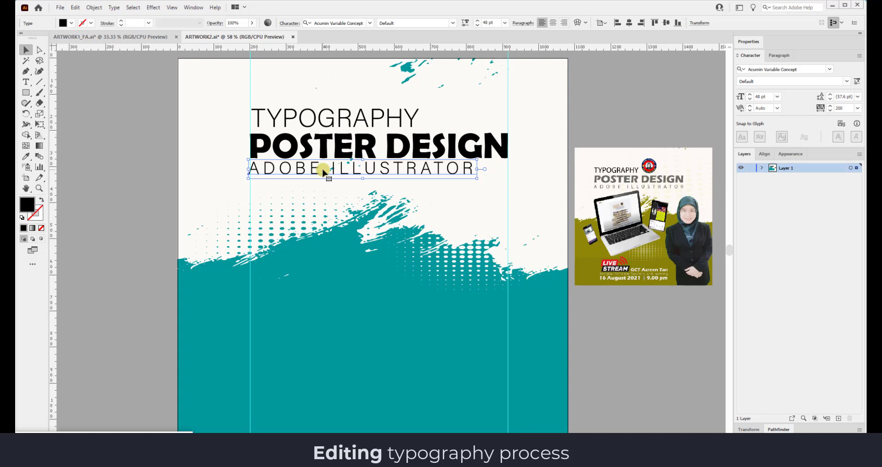
pyautogui.moveTo(324, 172); pyautogui.dragTo(325, 172)
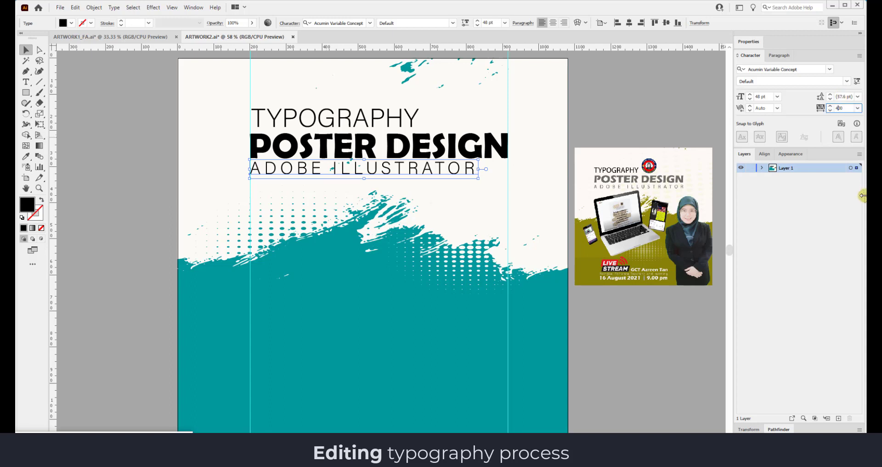
# Try tracking 400 and 350 on ADOBE ILLUSTRATOR, settling on 330.
pyautogui.press('Return')
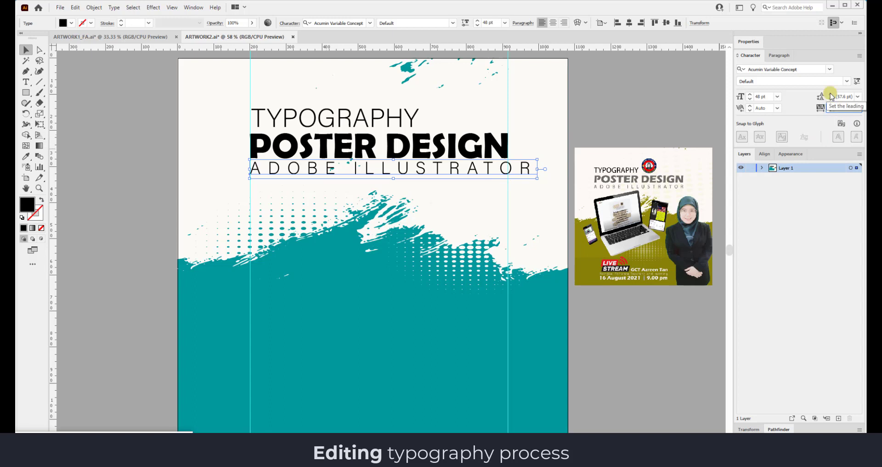
pyautogui.press('Return')
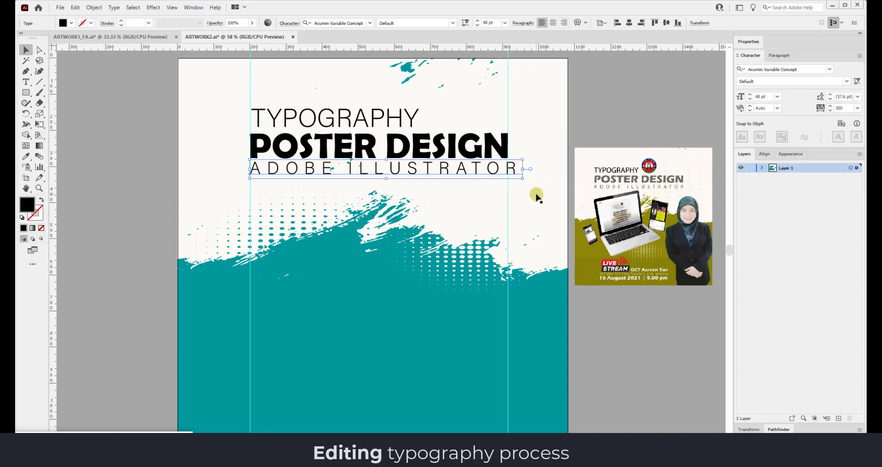
pyautogui.write('33')
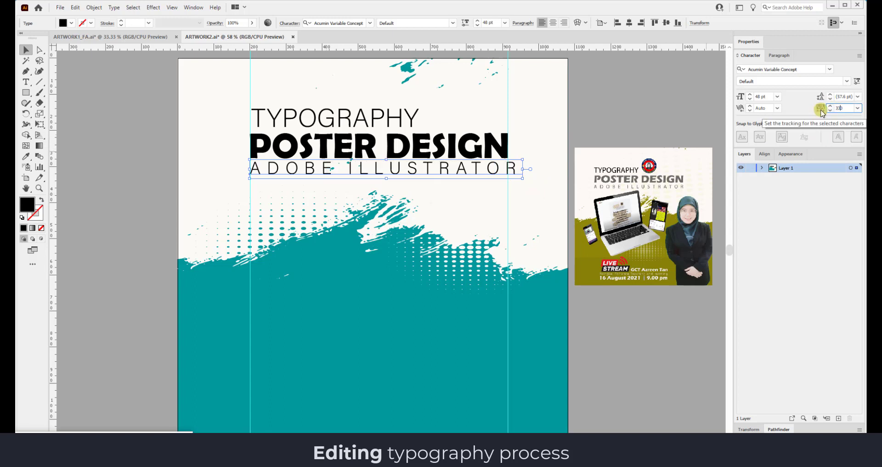
pyautogui.write('0')
pyautogui.press('Return')
# Check the ADOBE ILLUSTRATOR line, then select TYPOGRAPHY to change its font style.
pyautogui.click(481, 169)
pyautogui.click(484, 170)
pyautogui.click(576, 122)
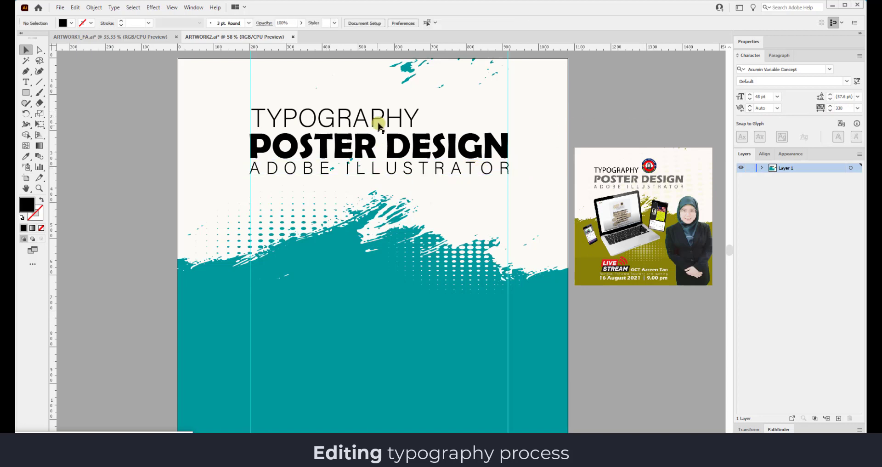
pyautogui.click(367, 169)
pyautogui.click(363, 118)
pyautogui.click(453, 23)
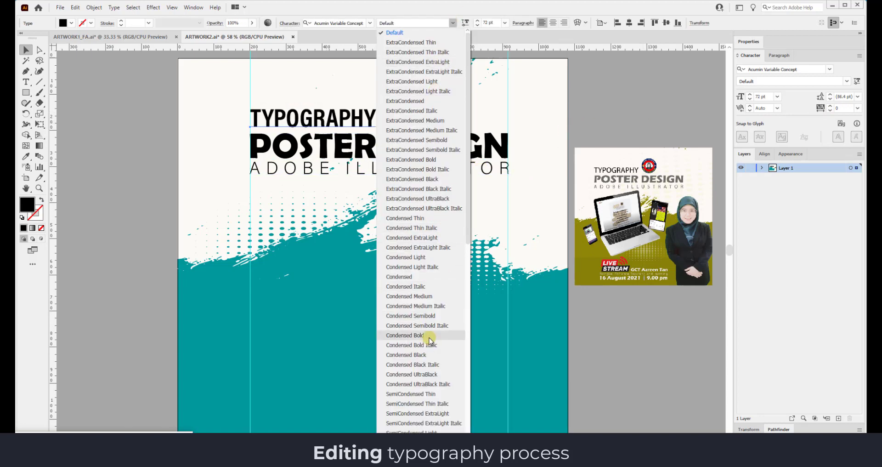
# Apply the SemiCondensed ExtraLight style to TYPOGRAPHY.
pyautogui.click(417, 414)
pyautogui.click(417, 414)
pyautogui.click(399, 139)
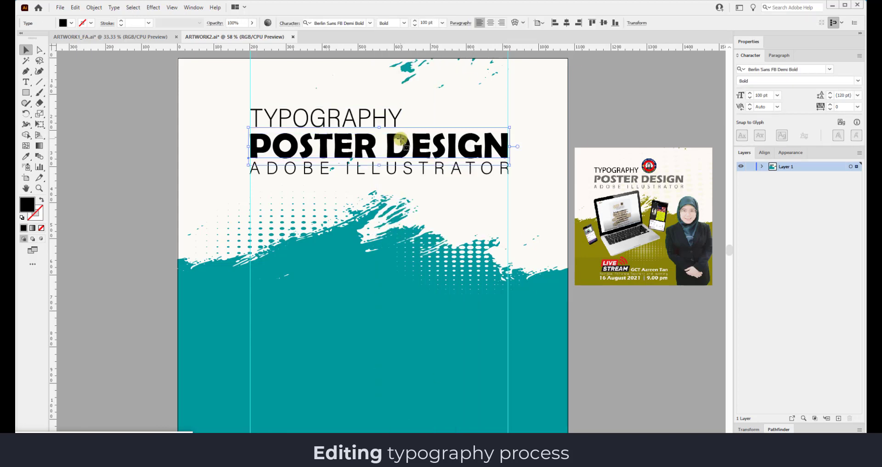
pyautogui.click(452, 134)
pyautogui.click(452, 136)
# Try Broadway on POSTER DESIGN, then switch it to Cooper Black.
pyautogui.click(333, 22)
pyautogui.scroll(-5, 452, 220)
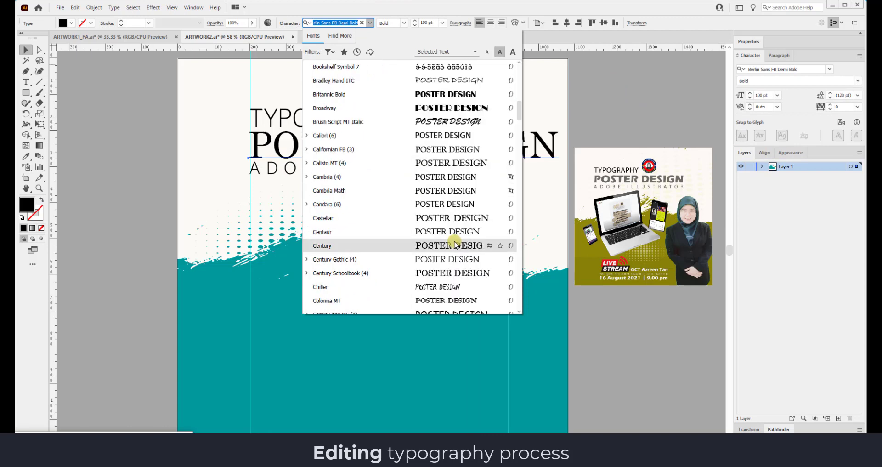
pyautogui.click(458, 114)
pyautogui.click(333, 23)
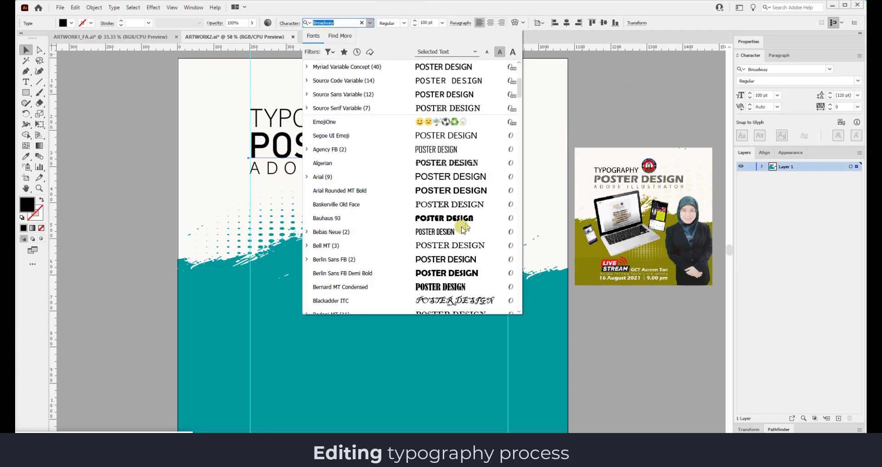
pyautogui.scroll(-10, 459, 252)
pyautogui.click(456, 197)
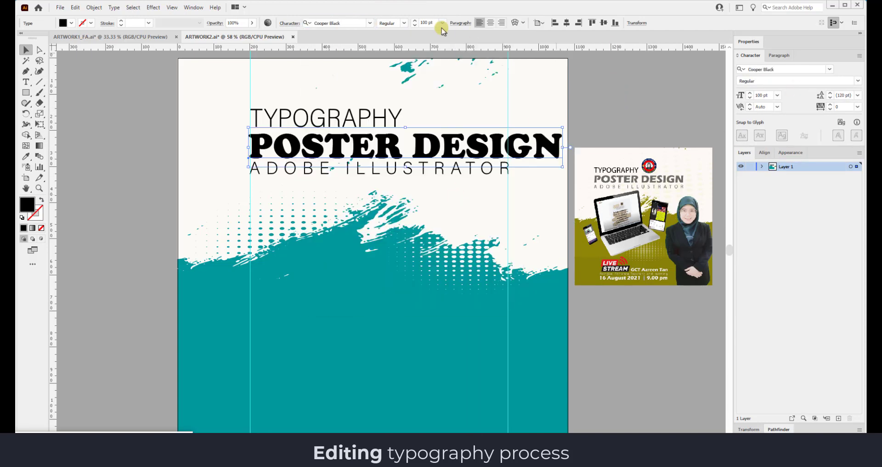
# Set POSTER DESIGN to 90 pt.
pyautogui.doubleClick(421, 22)
pyautogui.write('90')
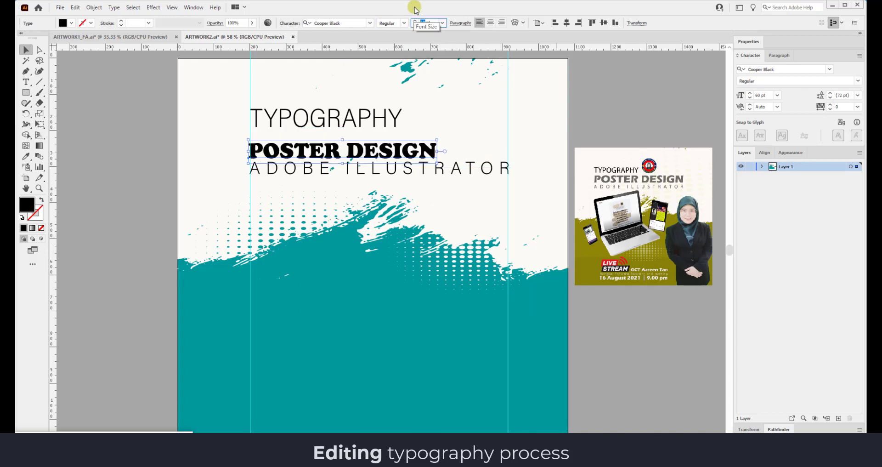
pyautogui.press('Return')
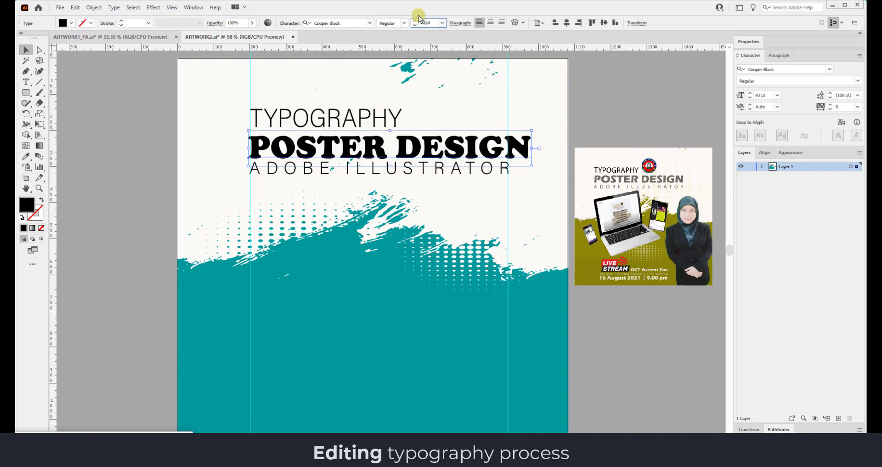
pyautogui.click(478, 167)
pyautogui.click(830, 110)
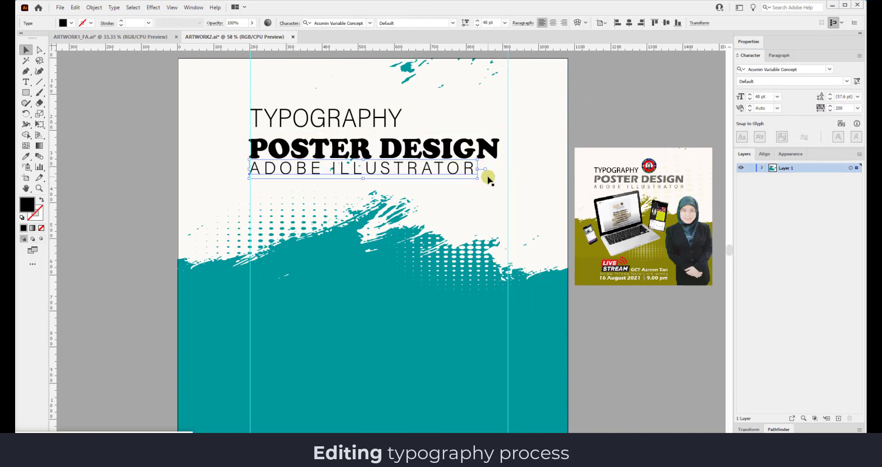
pyautogui.click(457, 152)
pyautogui.write('90')
pyautogui.press('Return')
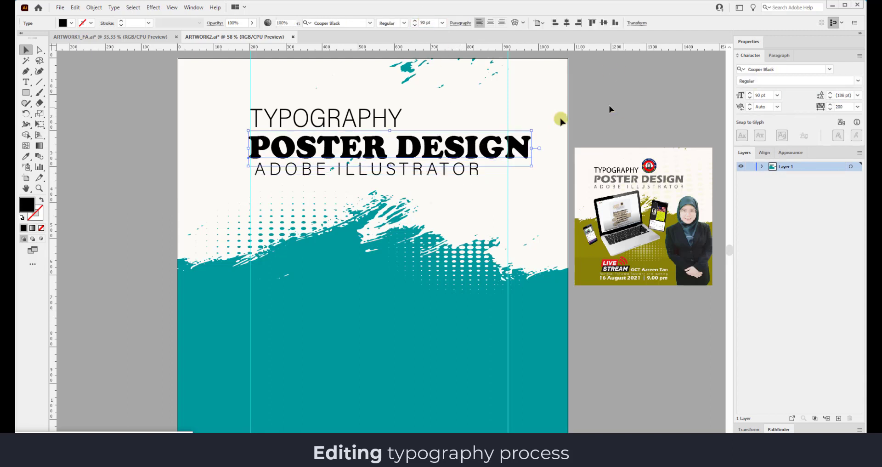
# Widen ADOBE ILLUSTRATOR's tracking in three increments and nudge TYPOGRAPHY down toward the title.
pyautogui.click(477, 168)
pyautogui.click(830, 106)
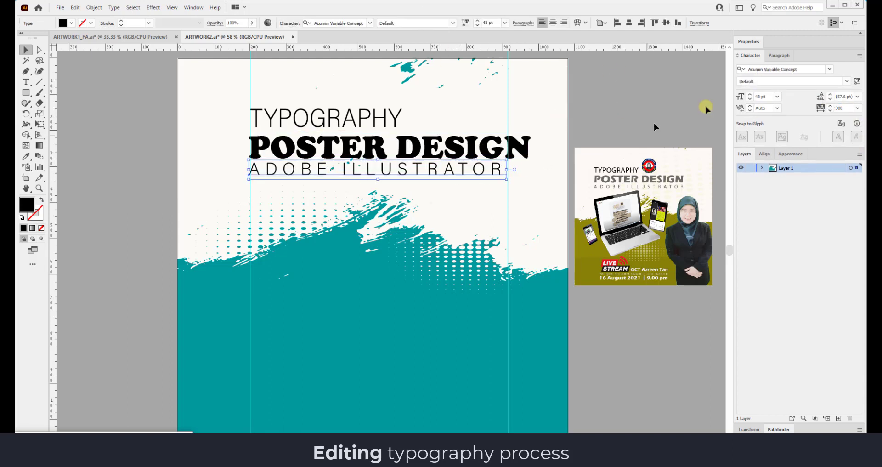
pyautogui.click(830, 105)
pyautogui.click(830, 106)
pyautogui.click(597, 115)
pyautogui.moveTo(357, 121); pyautogui.dragTo(357, 128)
pyautogui.click(637, 101)
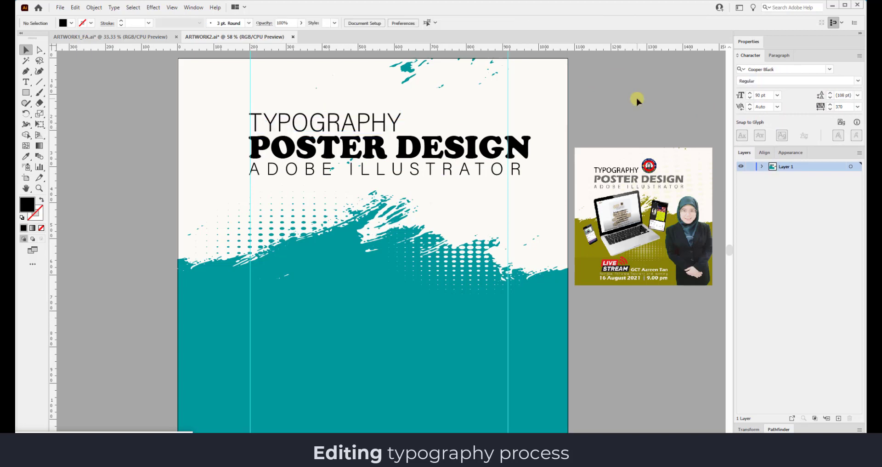
# Drag the left and right vertical guides outward toward the artboard edges.
pyautogui.moveTo(250, 52); pyautogui.dragTo(192, 54)
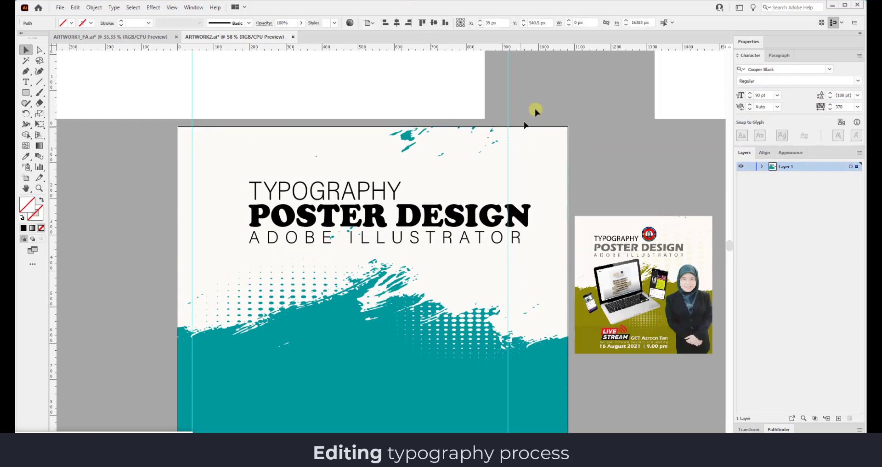
pyautogui.moveTo(507, 120); pyautogui.dragTo(551, 128)
pyautogui.scroll(-5, 489, 138)
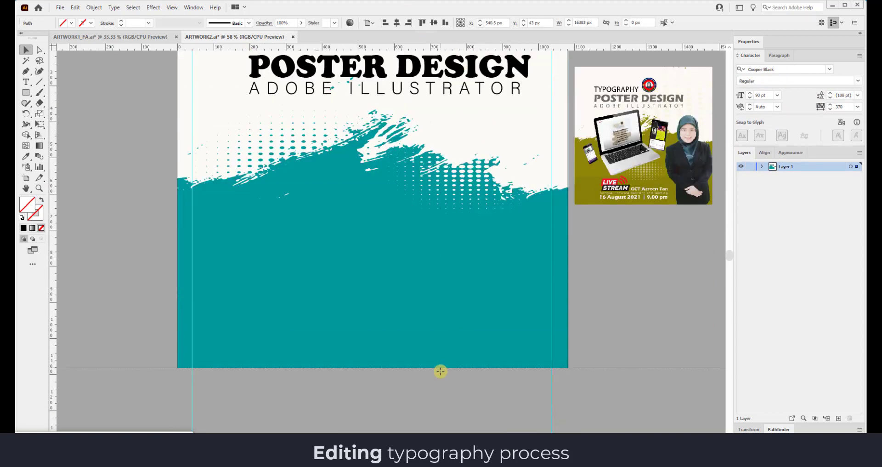
pyautogui.scroll(4, 187, 245)
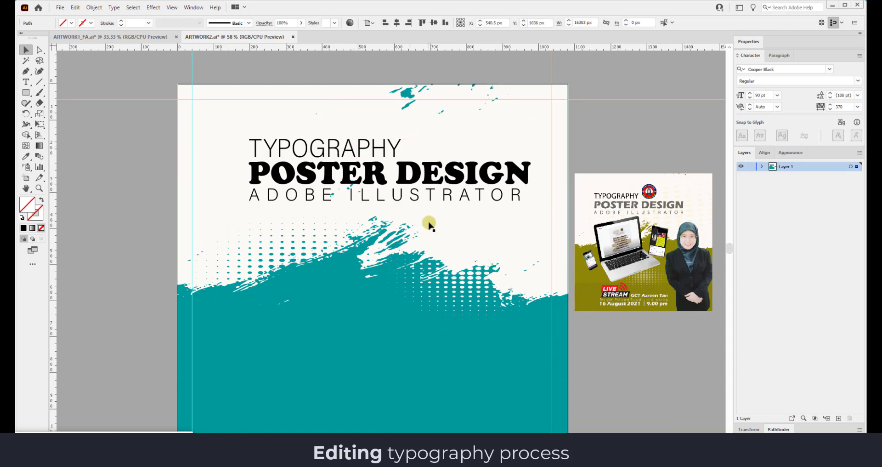
pyautogui.scroll(-3, 427, 232)
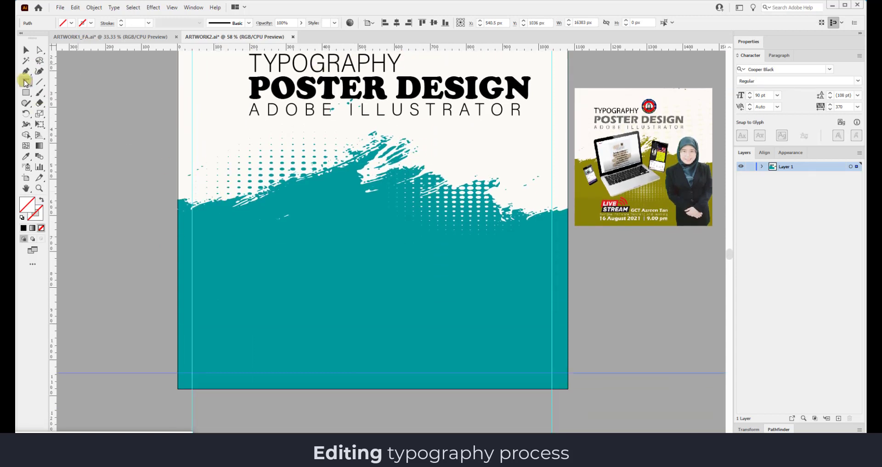
pyautogui.click(285, 276)
# Type the speaker's name and set it to Acumin Variable Concept, 36 pt, tracking -25.
pyautogui.write('GCT ')
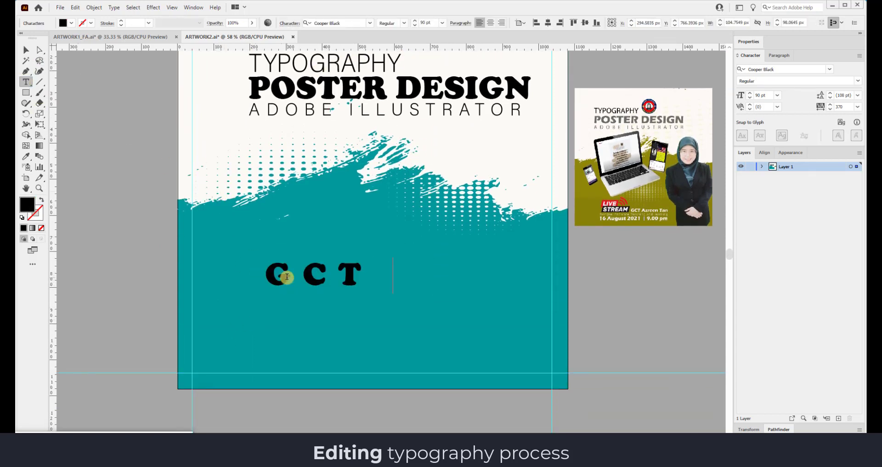
pyautogui.hotkey('ctrl', 'a')
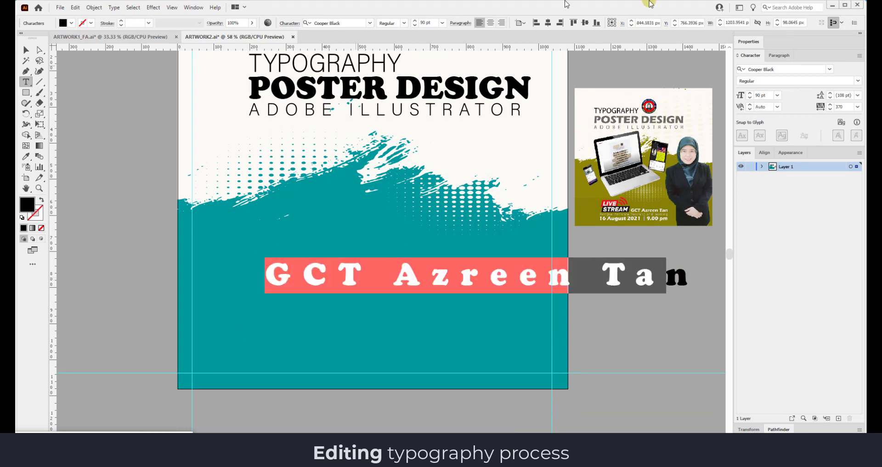
pyautogui.click(857, 106)
pyautogui.click(848, 146)
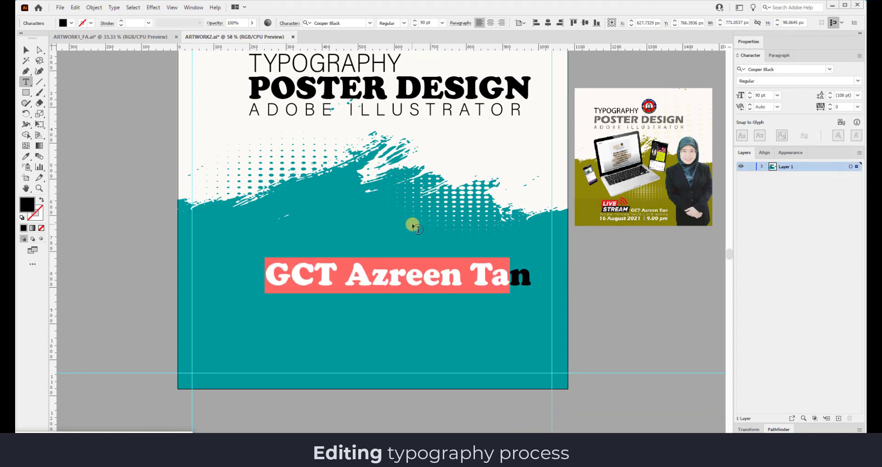
pyautogui.click(442, 23)
pyautogui.click(452, 151)
pyautogui.click(370, 22)
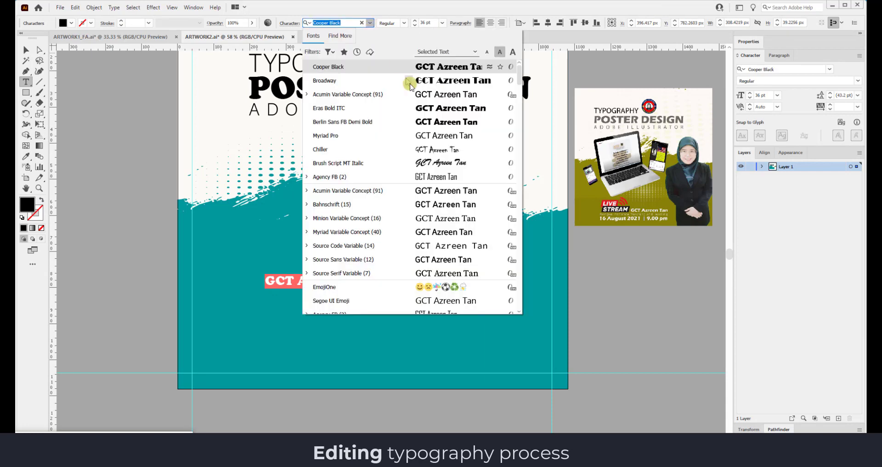
pyautogui.click(419, 97)
pyautogui.press('Escape')
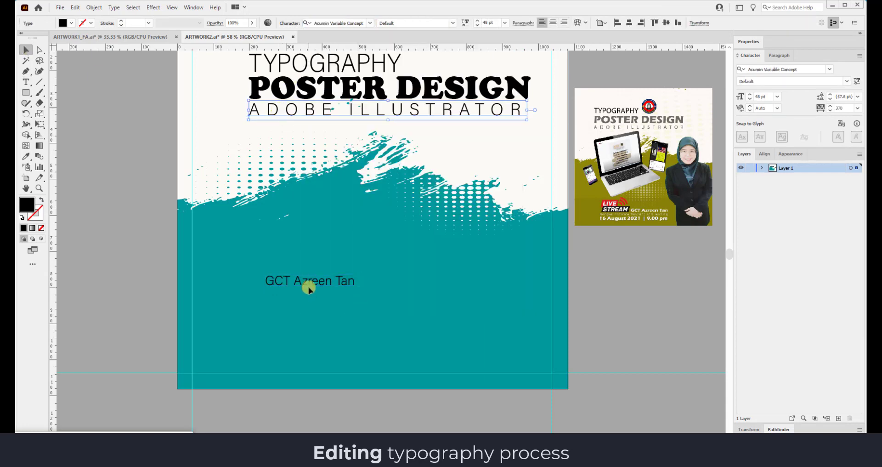
# Move the name down and add the Enhance Teaching and Learning 3.0 and date lines below it.
pyautogui.click(452, 22)
pyautogui.click(364, 65)
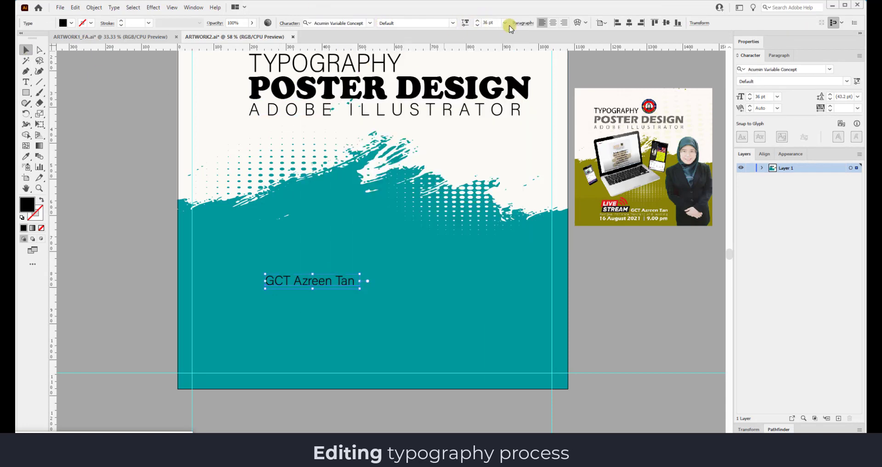
pyautogui.moveTo(376, 316); pyautogui.dragTo(398, 319)
pyautogui.click(26, 82)
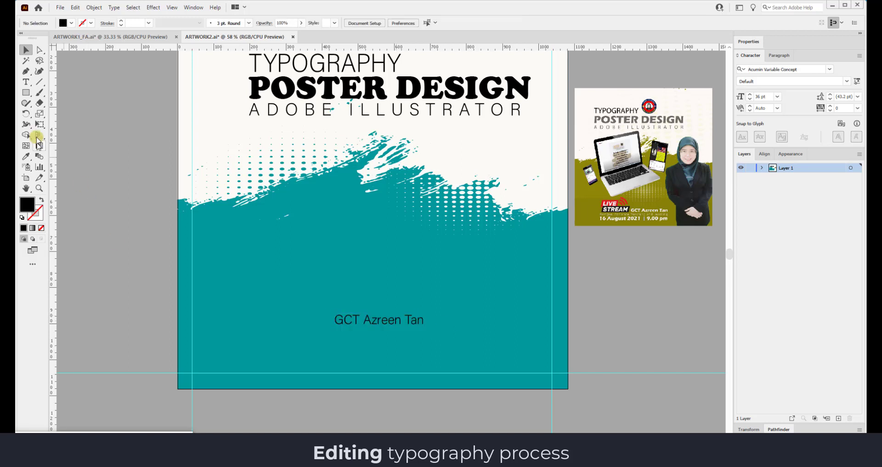
pyautogui.click(282, 343)
pyautogui.write('b')
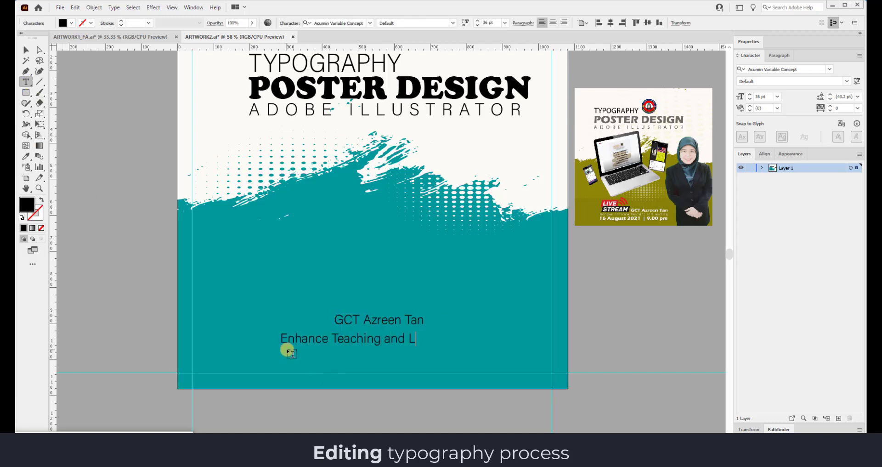
pyautogui.keyDown('ctrl'); pyautogui.click(307, 355); pyautogui.keyUp('ctrl')
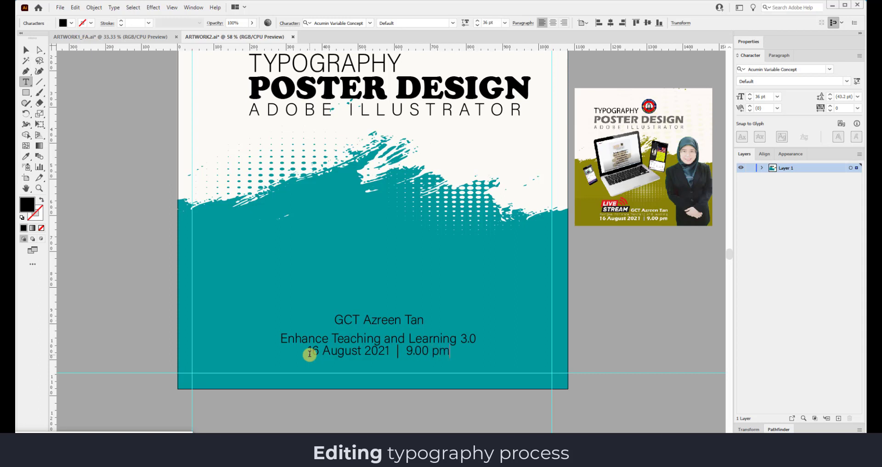
# Reposition the date and Enhance Teaching lines neatly beneath the speaker's name.
pyautogui.click(26, 49)
pyautogui.moveTo(439, 356); pyautogui.dragTo(437, 361)
pyautogui.moveTo(427, 341); pyautogui.dragTo(401, 356)
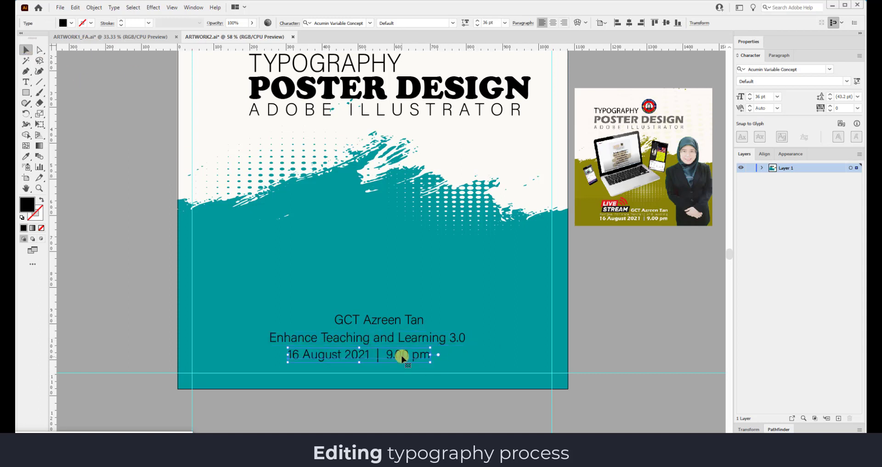
pyautogui.click(383, 322)
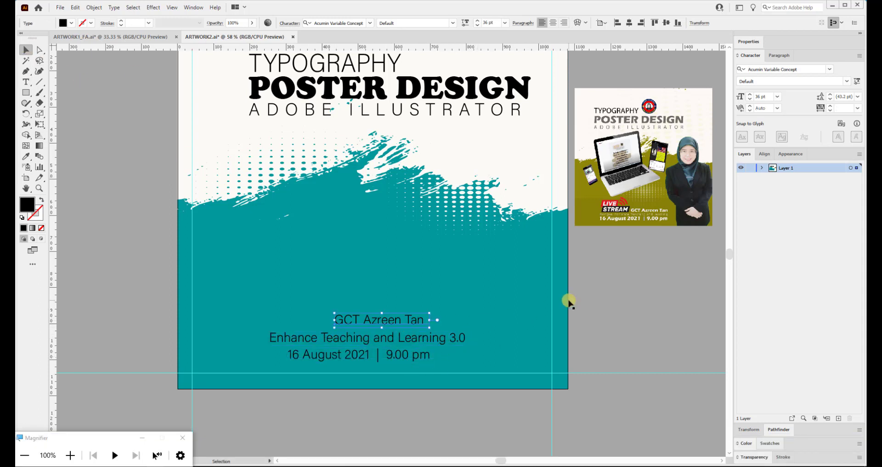
pyautogui.click(764, 154)
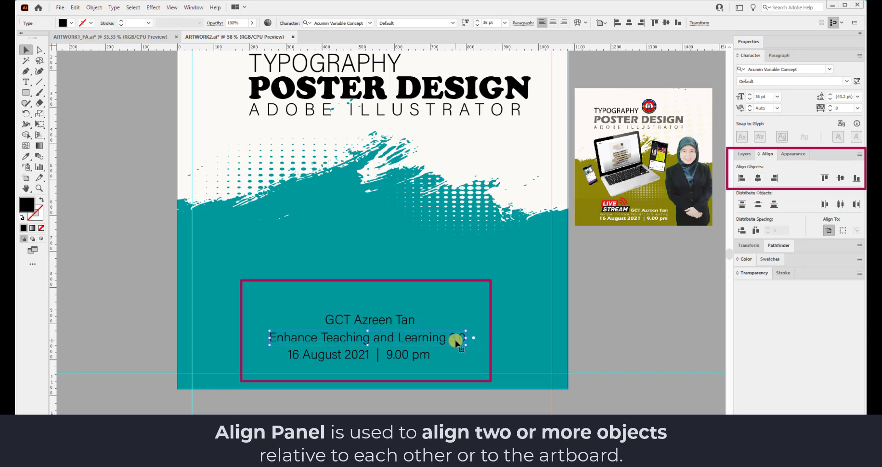
# Horizontally centre the Enhance Teaching and Learning 3.0 and date lines under the name.
pyautogui.click(758, 179)
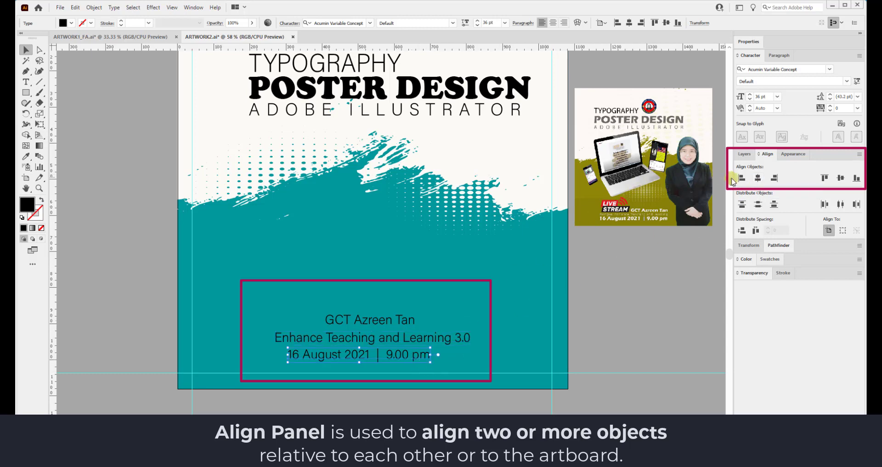
pyautogui.click(758, 178)
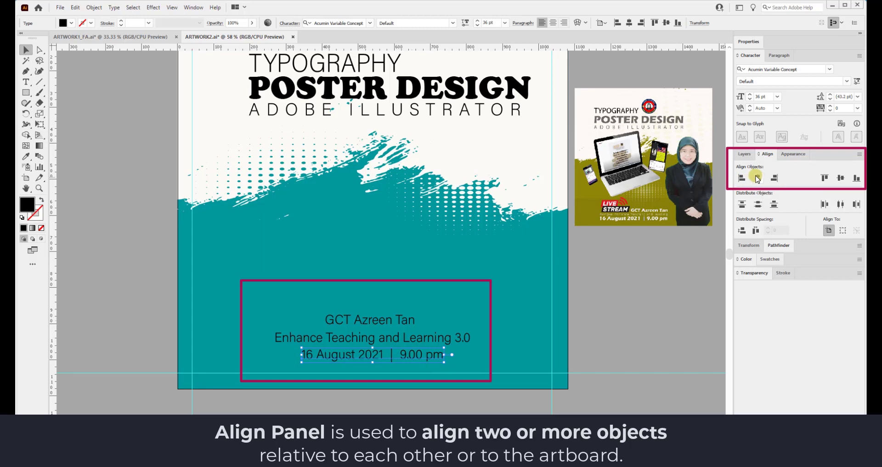
pyautogui.click(634, 306)
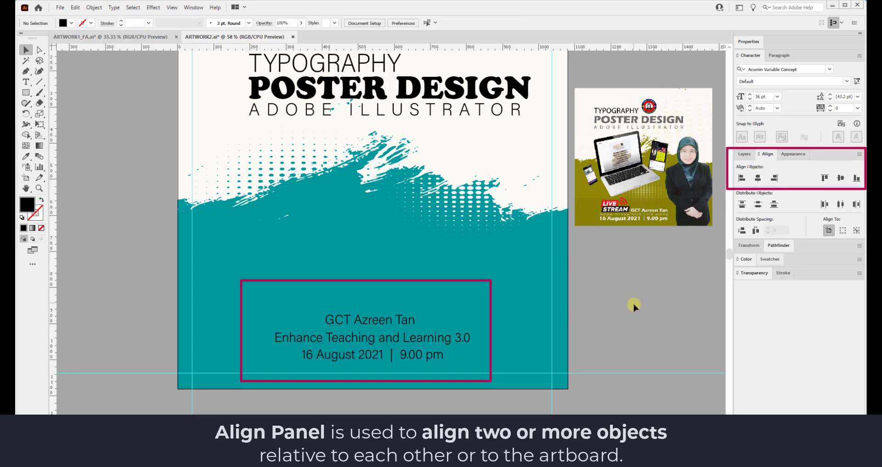
pyautogui.scroll(1, 349, 367)
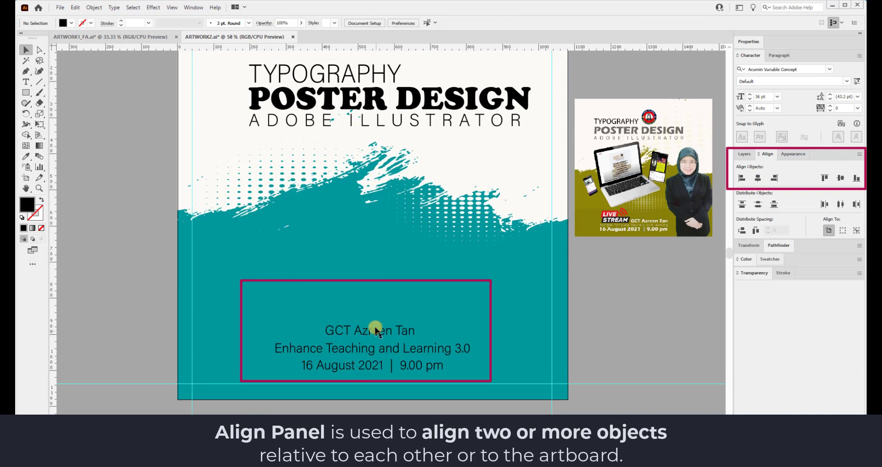
# Change the speaker's name to Berlin Sans FB Demi Bold after trying Cooper Black.
pyautogui.click(401, 330)
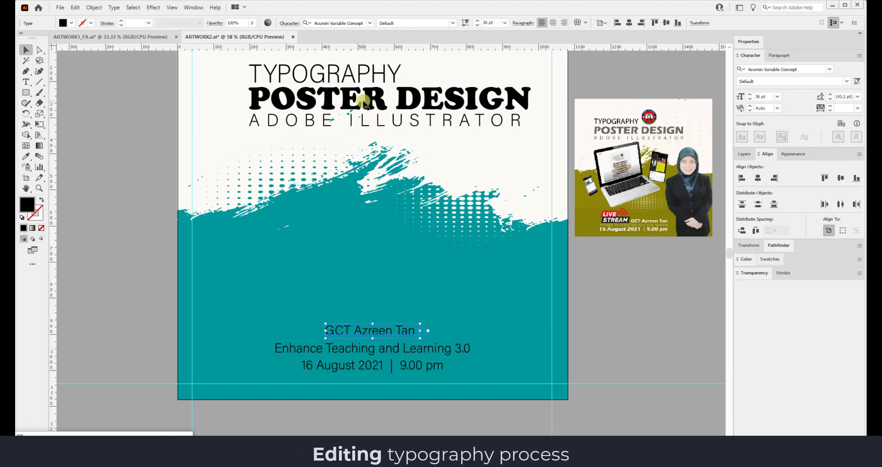
pyautogui.click(370, 23)
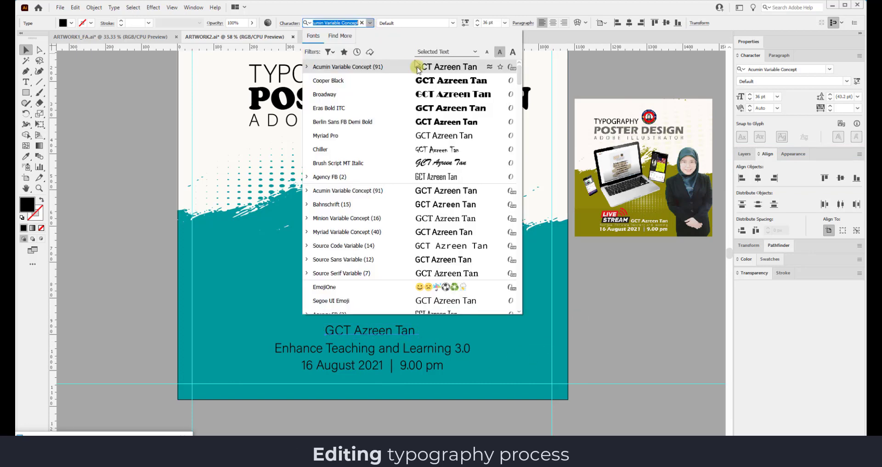
pyautogui.click(420, 73)
pyautogui.click(370, 23)
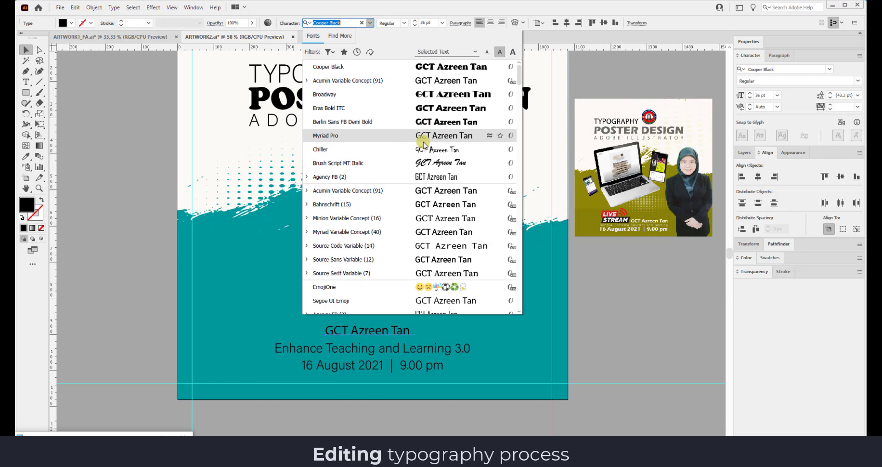
pyautogui.click(428, 121)
# Apply Berlin Sans FB Demi Bold to the date line and POSTER DESIGN.
pyautogui.click(405, 349)
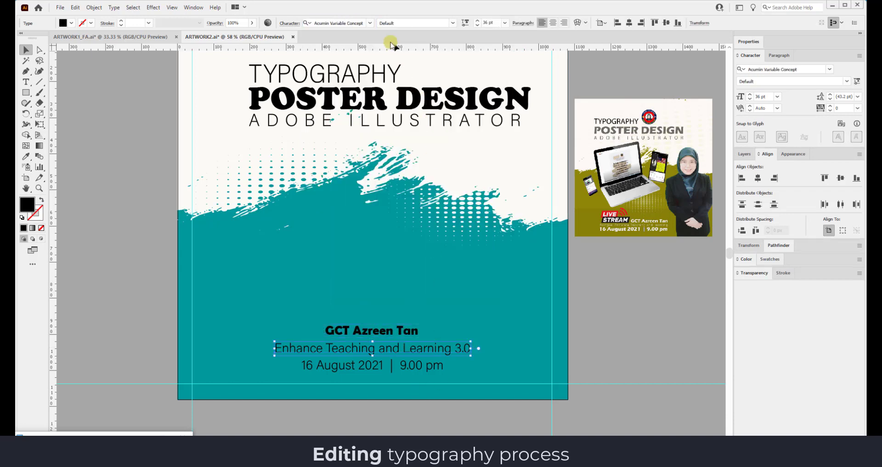
pyautogui.click(386, 366)
pyautogui.click(370, 23)
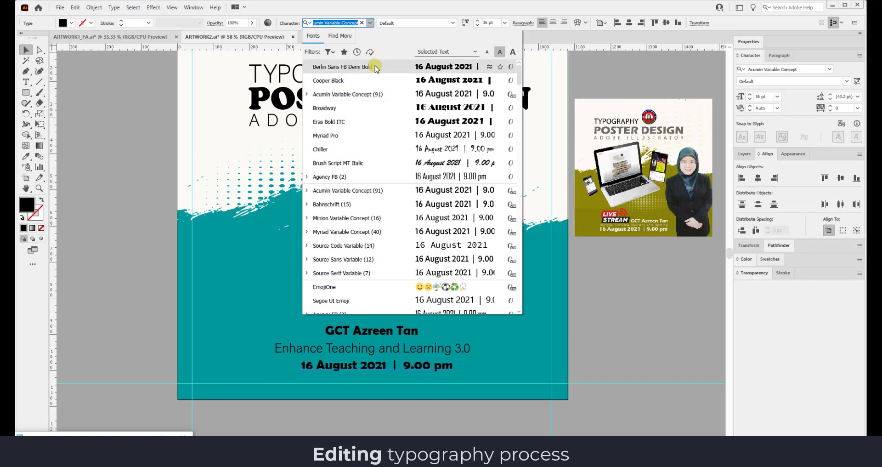
pyautogui.click(375, 67)
pyautogui.click(351, 90)
pyautogui.click(369, 24)
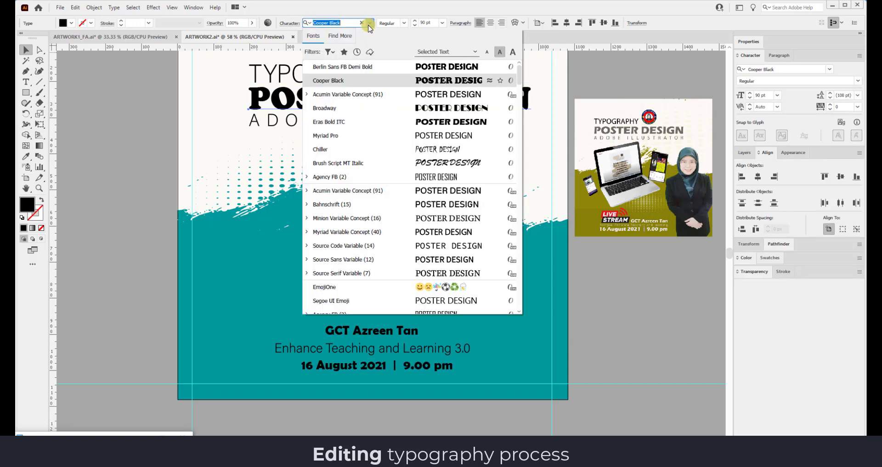
pyautogui.click(357, 68)
# Select the Enhance Teaching and Learning 3.0 line together with the speaker's name.
pyautogui.click(348, 71)
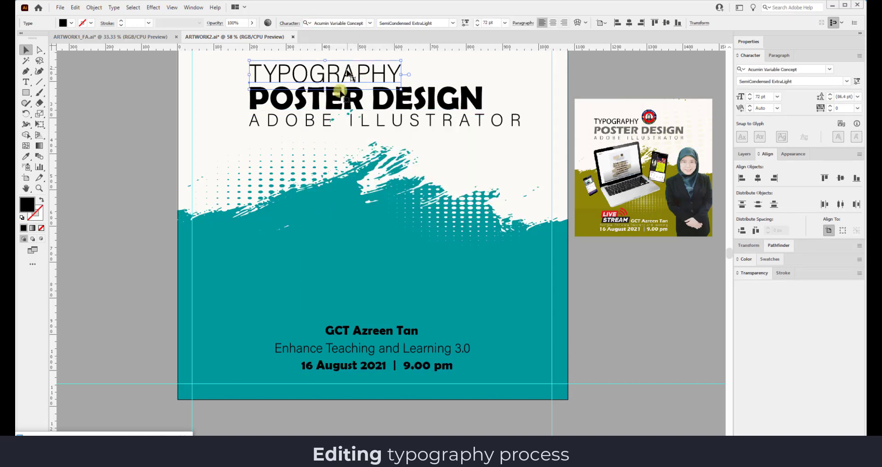
pyautogui.click(324, 123)
pyautogui.click(402, 349)
pyautogui.click(394, 344)
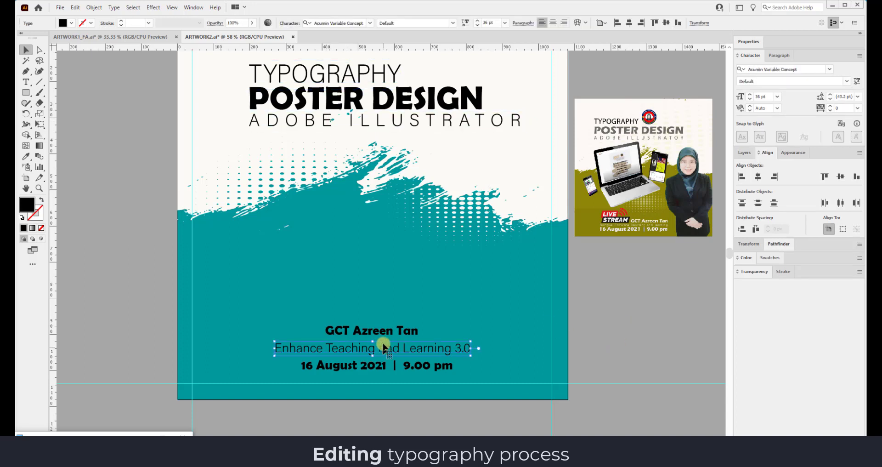
pyautogui.keyDown('shift'); pyautogui.click(386, 331); pyautogui.keyUp('shift')
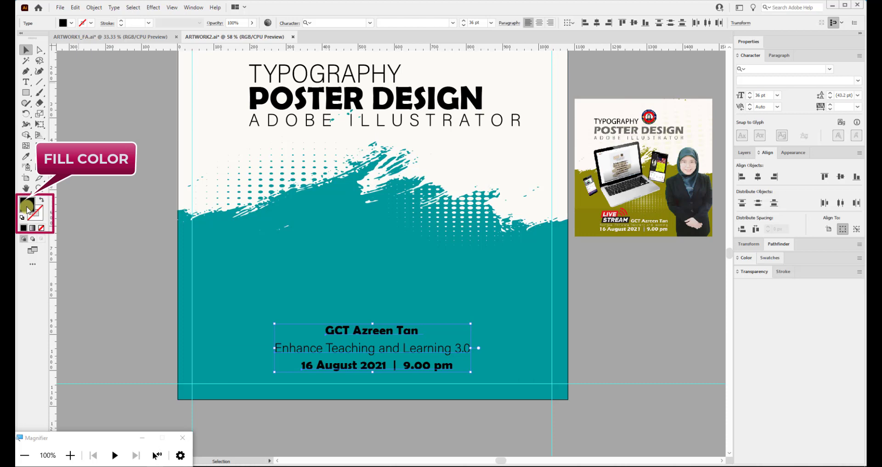
# Fill the selected text lines with near-white #f7f9f9.
pyautogui.doubleClick(27, 209)
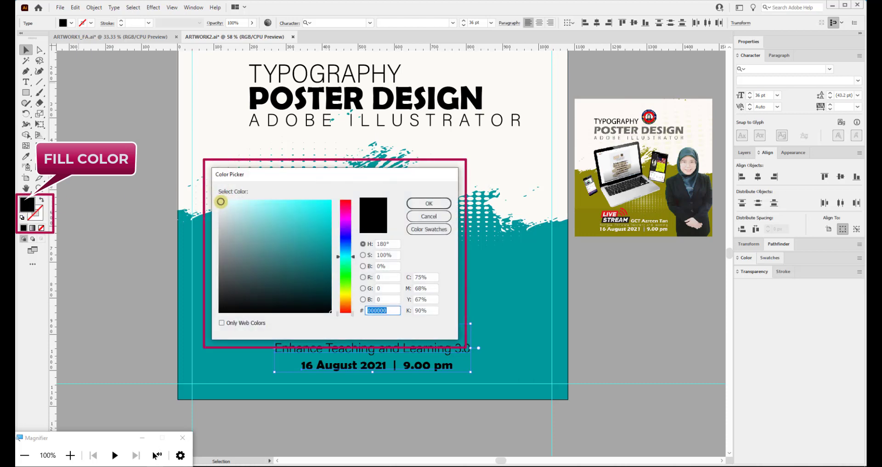
pyautogui.click(220, 201)
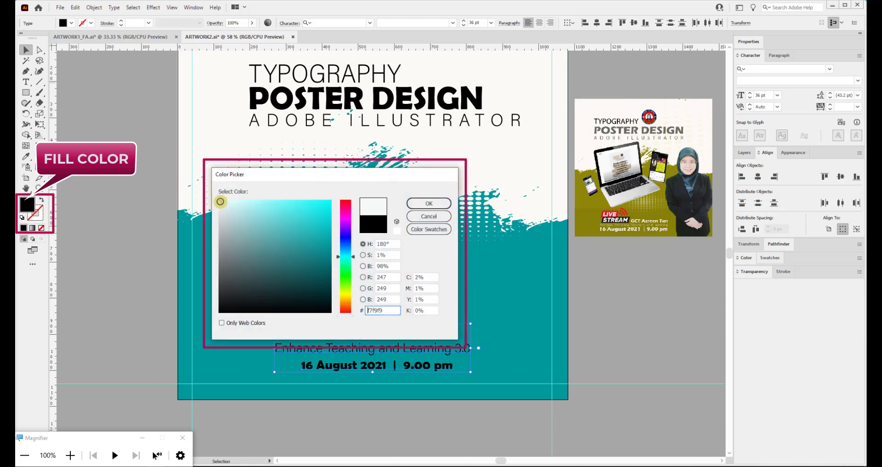
pyautogui.click(442, 207)
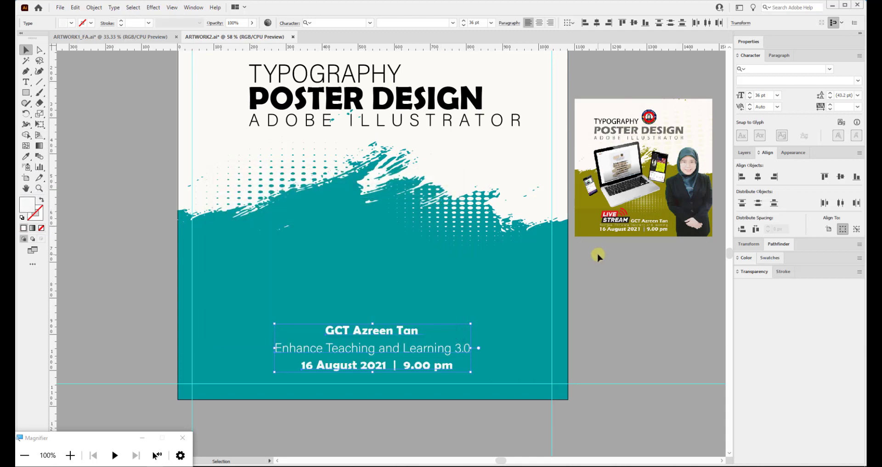
pyautogui.click(640, 280)
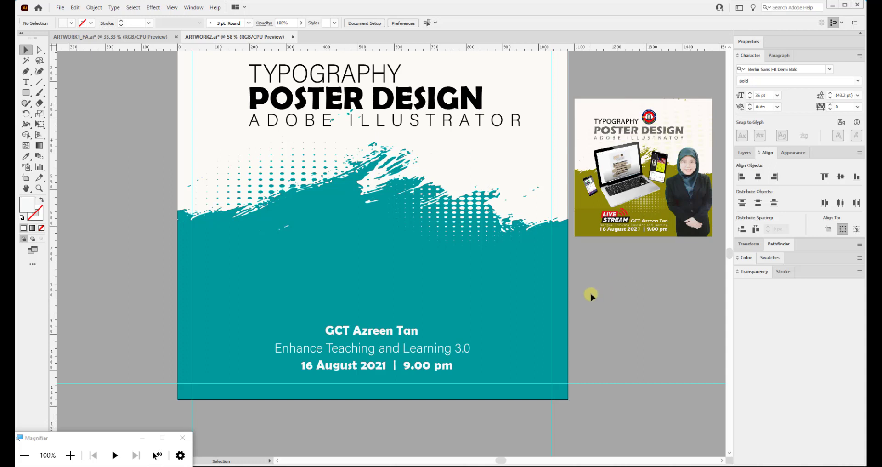
pyautogui.scroll(3, 591, 293)
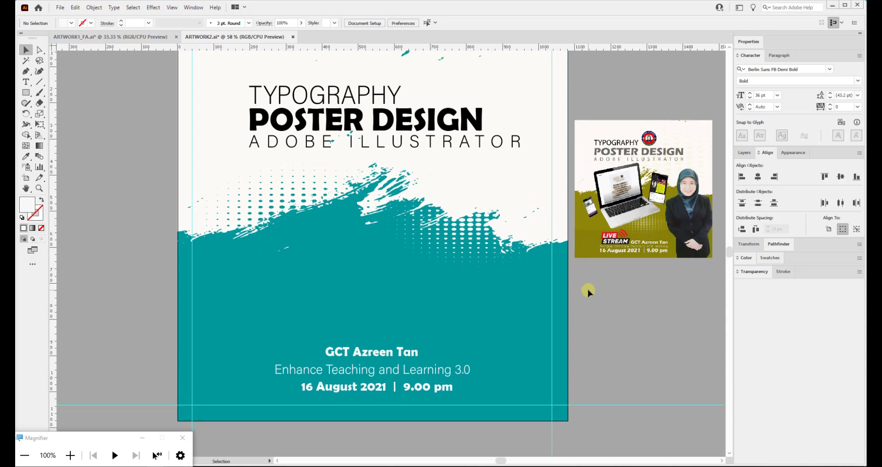
pyautogui.scroll(1, 588, 292)
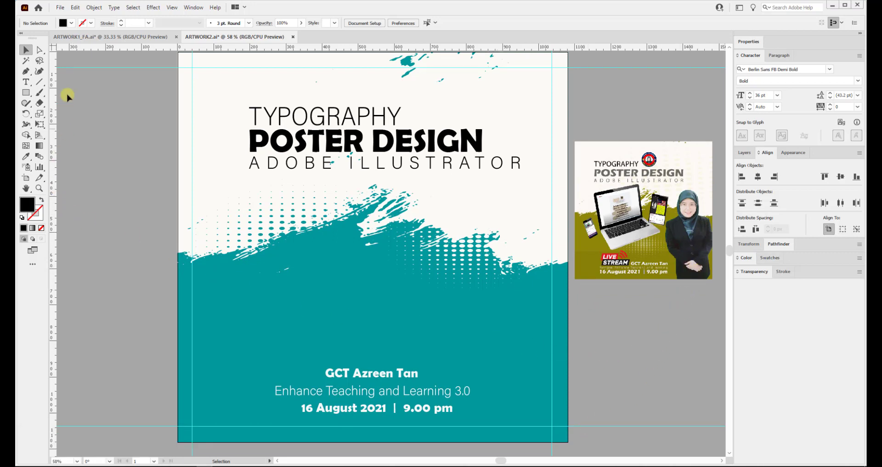
# Place the speaker's cut-out photo file onto the poster.
pyautogui.click(65, 11)
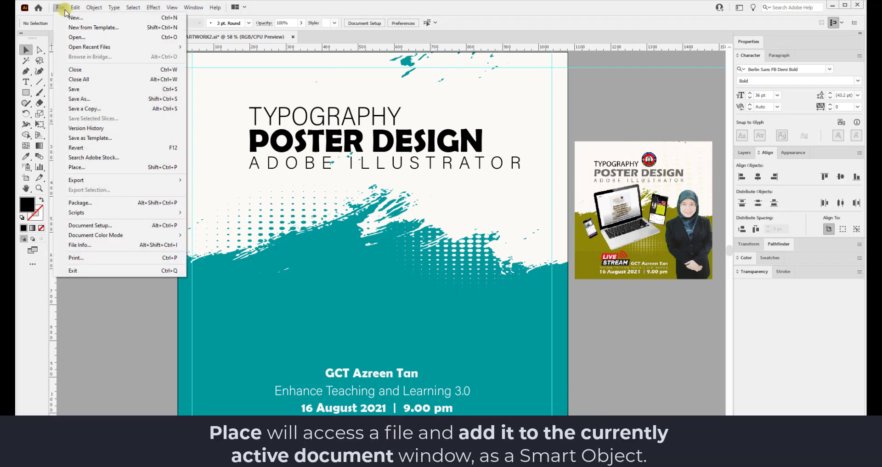
pyautogui.click(76, 167)
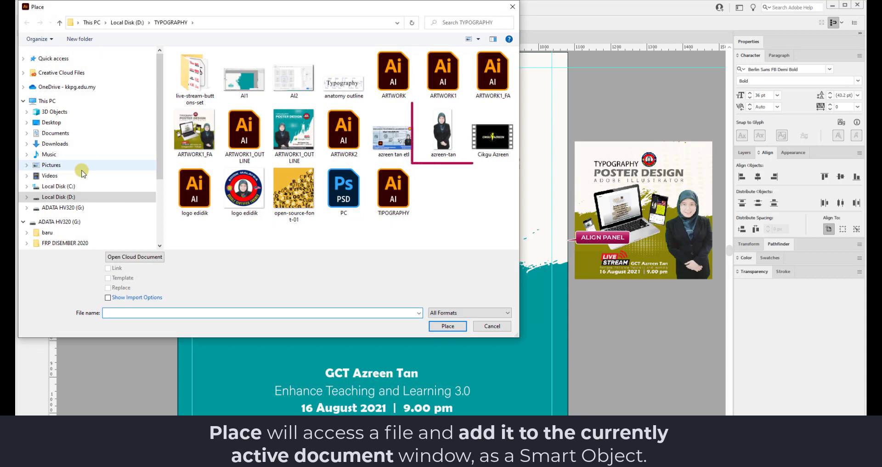
pyautogui.doubleClick(441, 140)
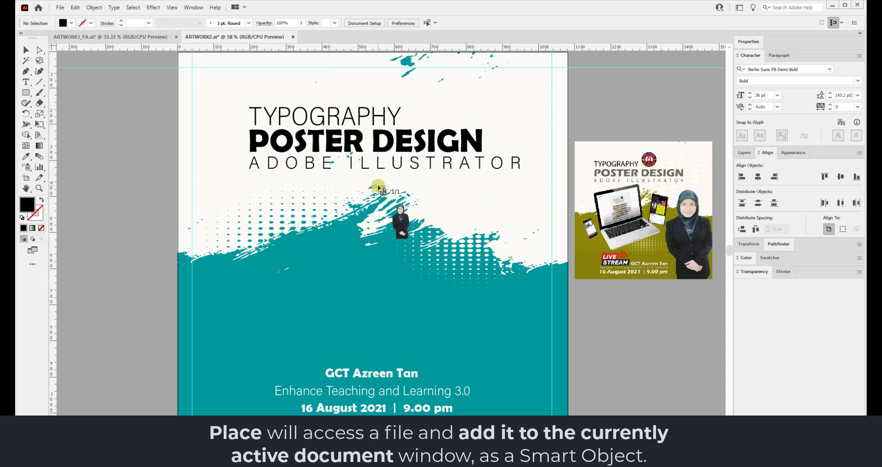
pyautogui.moveTo(494, 320); pyautogui.dragTo(581, 402)
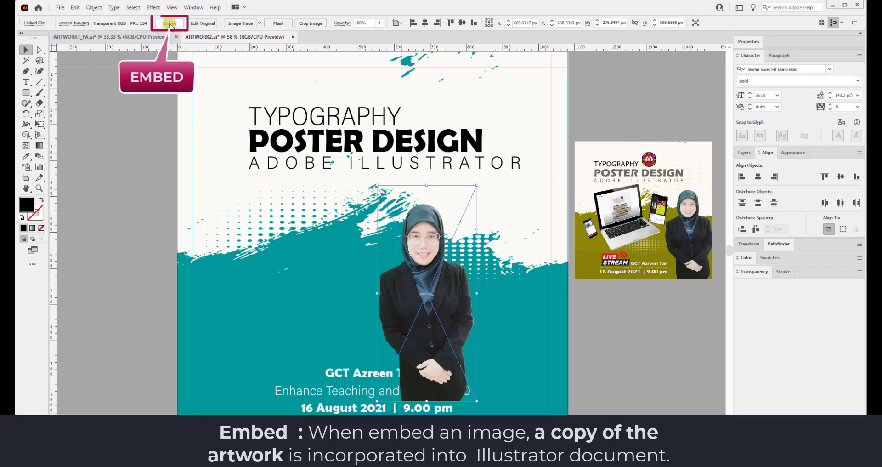
# Embed the photo and move it to the poster's lower right.
pyautogui.click(170, 24)
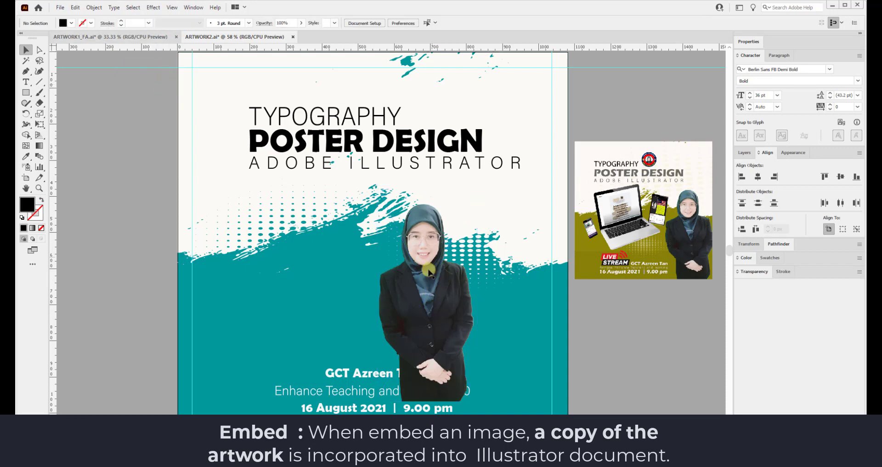
pyautogui.moveTo(423, 255); pyautogui.dragTo(509, 305)
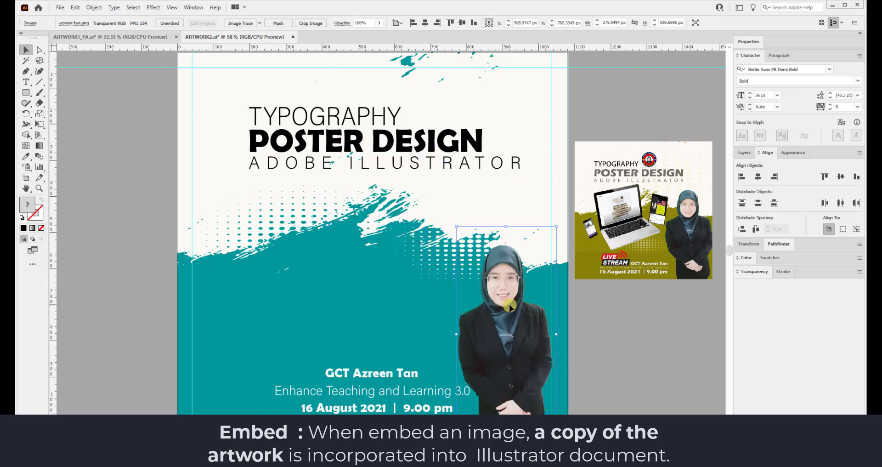
pyautogui.click(611, 371)
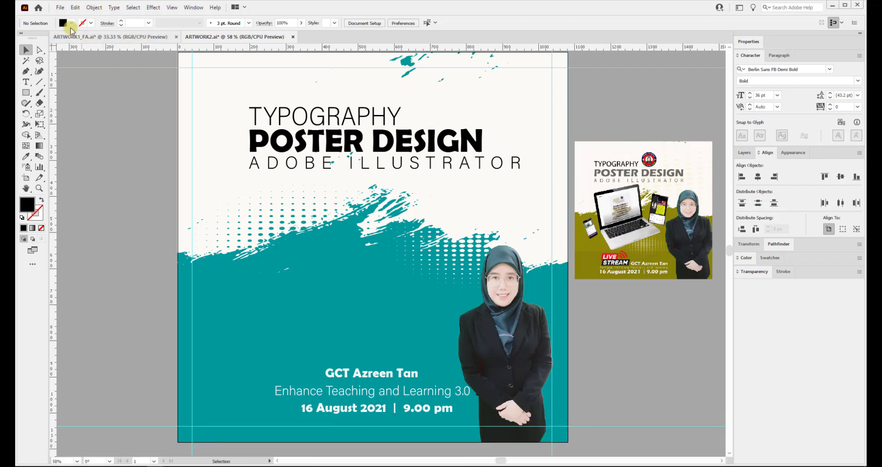
pyautogui.click(61, 8)
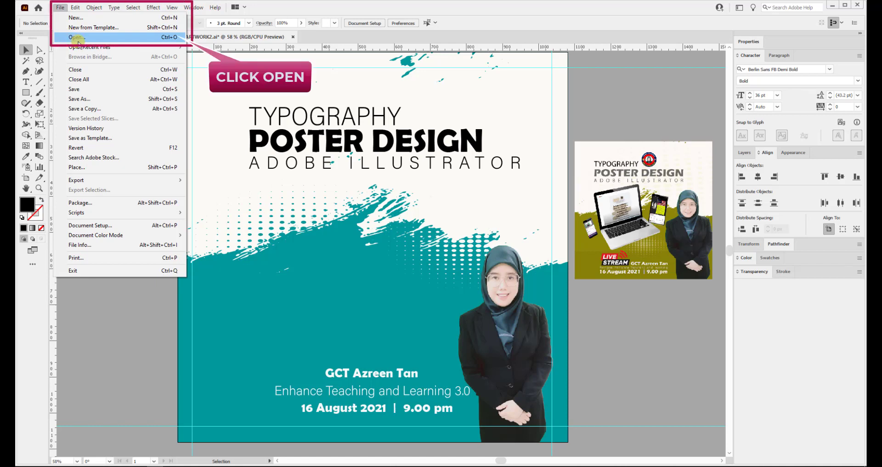
# Open PC.psd, accepting the default Photoshop import options.
pyautogui.click(113, 38)
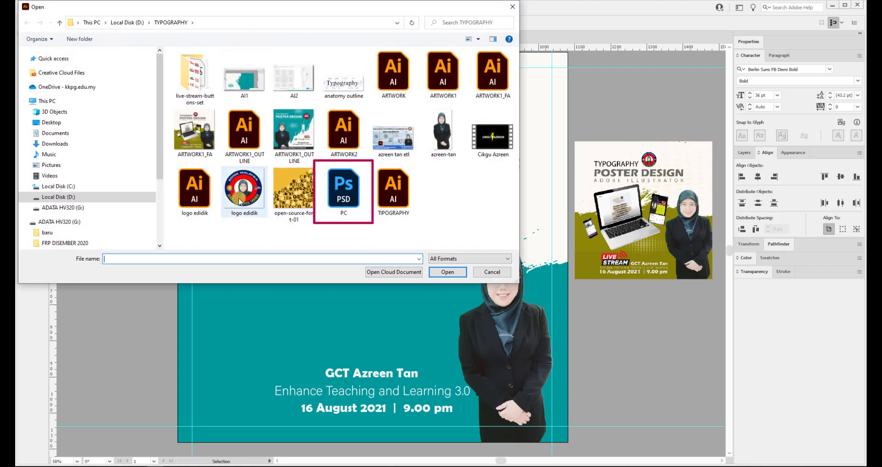
pyautogui.click(338, 197)
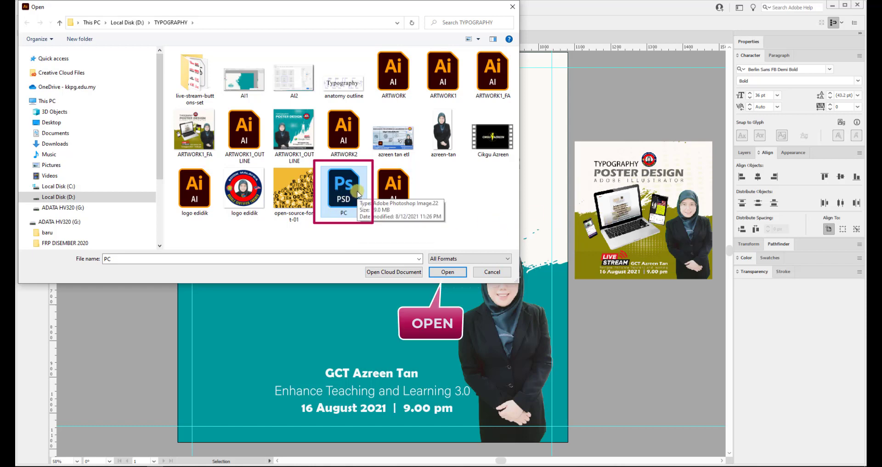
pyautogui.click(457, 273)
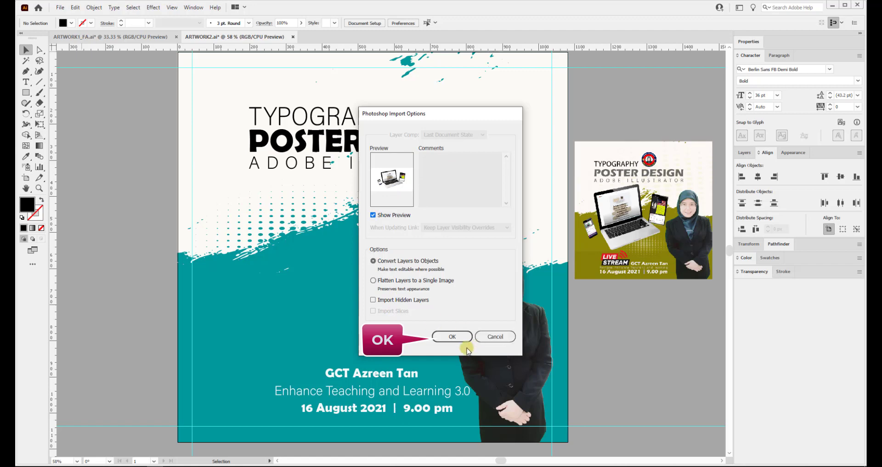
pyautogui.click(452, 338)
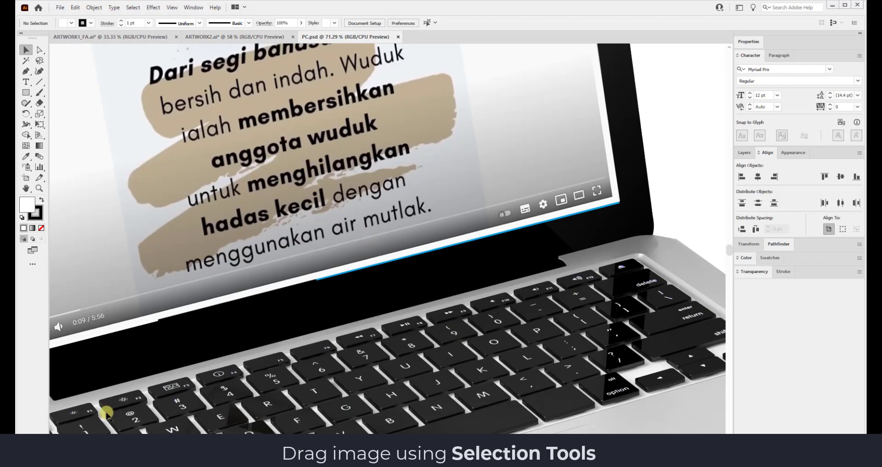
# Zoom out to 25% and nudge the laptop mockup image on its artboard.
pyautogui.click(77, 461)
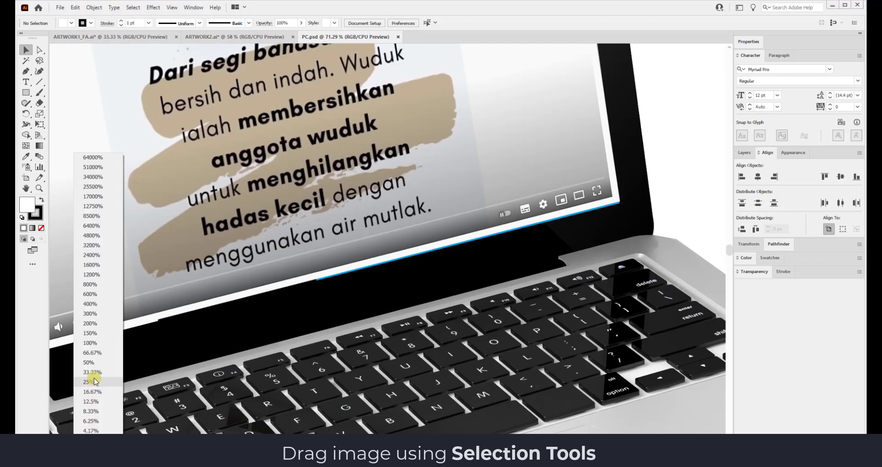
pyautogui.click(89, 362)
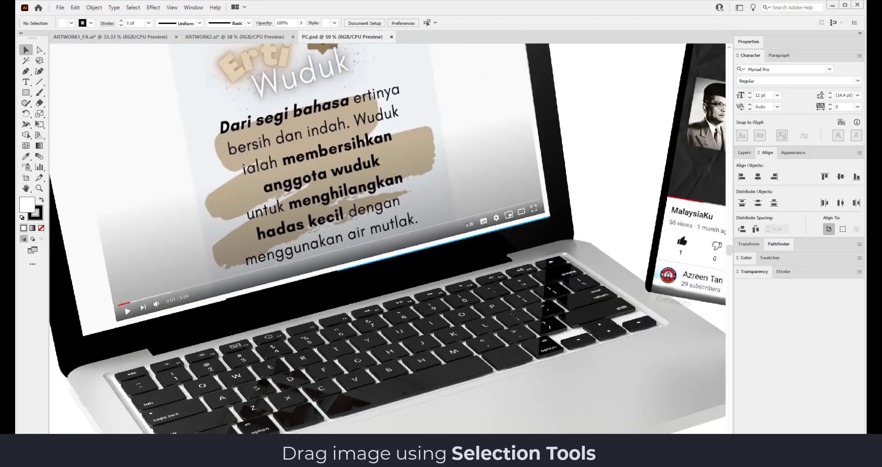
pyautogui.click(76, 461)
pyautogui.click(90, 388)
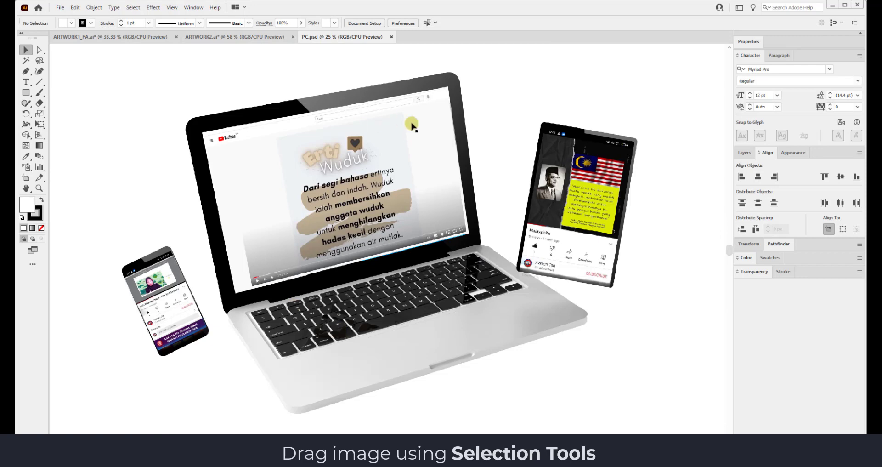
pyautogui.click(400, 93)
pyautogui.moveTo(400, 93)
pyautogui.mouseDown()
pyautogui.moveTo(482, 103)
pyautogui.moveTo(391, 103)
pyautogui.moveTo(399, 95)
pyautogui.moveTo(359, 139)
pyautogui.moveTo(401, 104)
pyautogui.mouseUp()
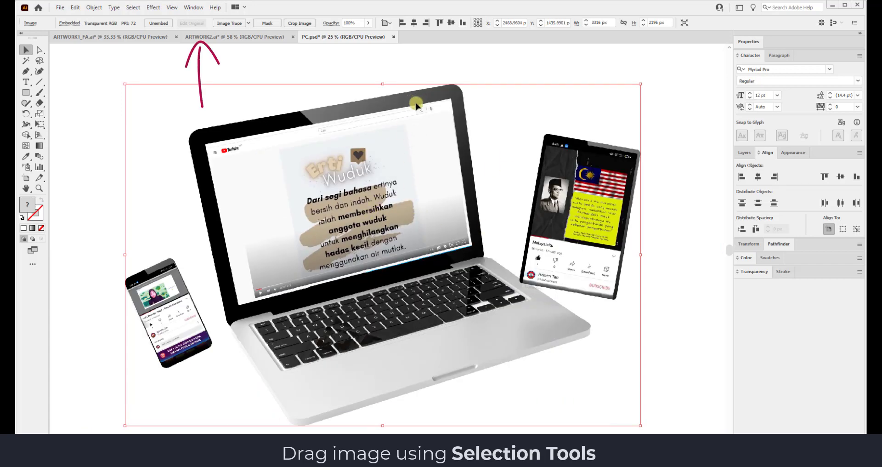
# Drag the laptop-and-phones mockup image onto the ARTWORK2 poster and start scaling it down.
pyautogui.moveTo(416, 106); pyautogui.dragTo(310, 127)
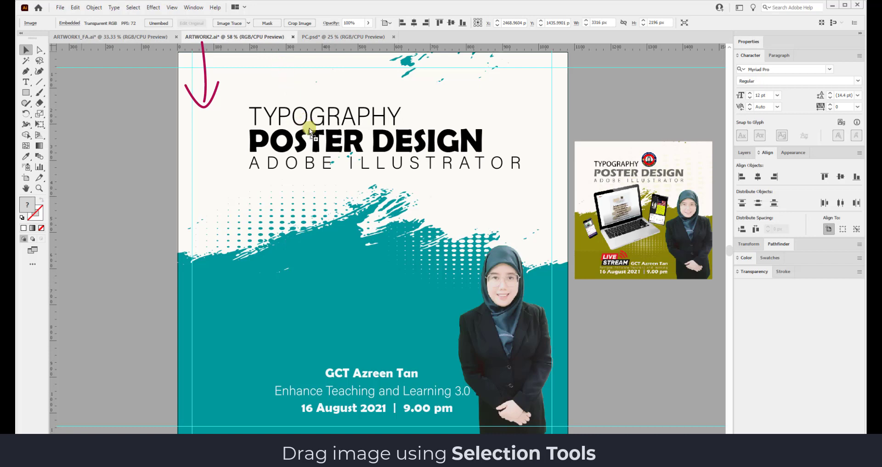
pyautogui.moveTo(333, 195); pyautogui.dragTo(333, 197)
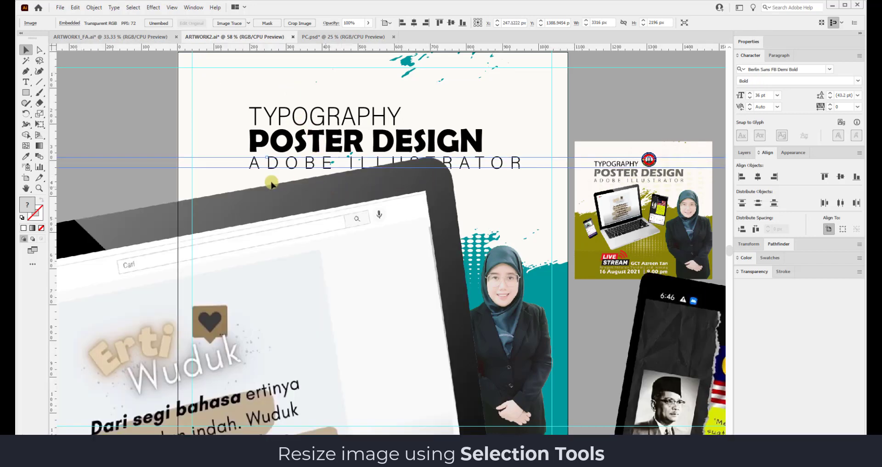
pyautogui.moveTo(705, 163); pyautogui.dragTo(330, 388)
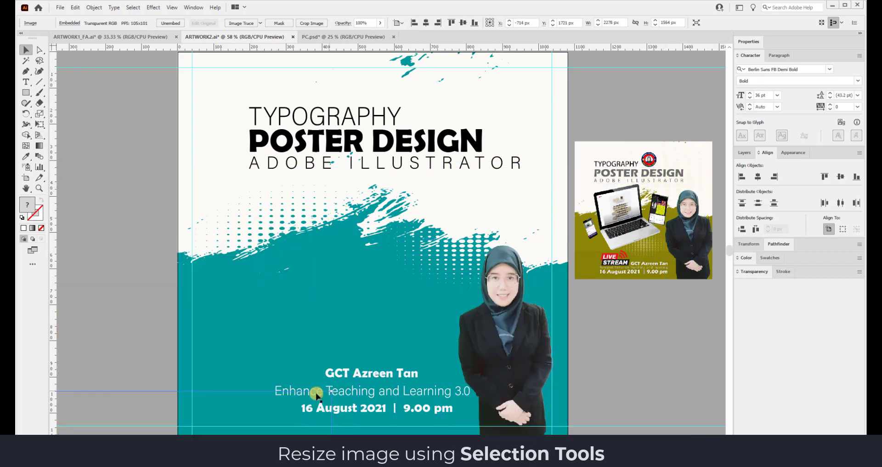
pyautogui.scroll(-3, 281, 394)
pyautogui.moveTo(309, 324); pyautogui.dragTo(540, 193)
pyautogui.scroll(1, 539, 193)
pyautogui.moveTo(588, 145); pyautogui.dragTo(328, 350)
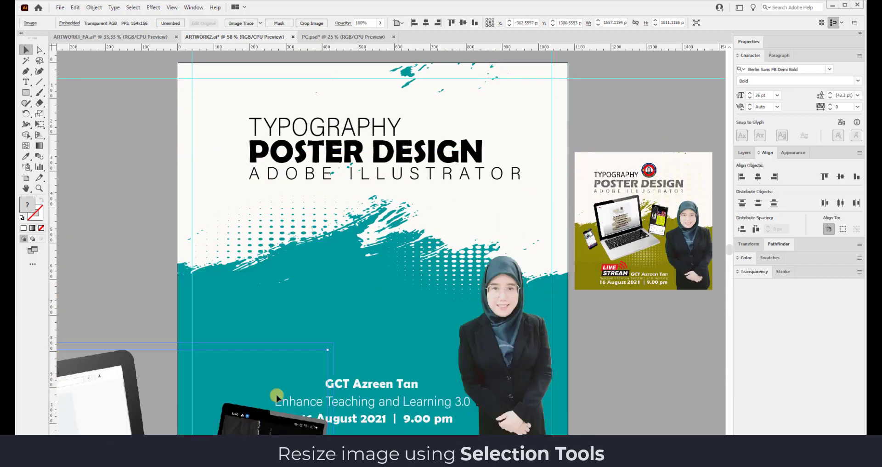
pyautogui.moveTo(277, 396); pyautogui.dragTo(580, 140)
# Shrink the mockup further on the poster, undoing one oversized resize and rescaling from its corner.
pyautogui.moveTo(618, 86); pyautogui.dragTo(421, 260)
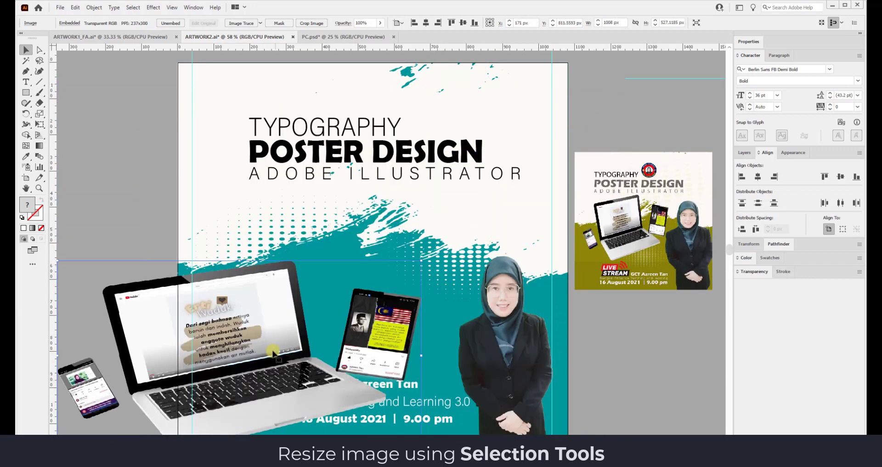
pyautogui.moveTo(277, 341); pyautogui.dragTo(367, 288)
pyautogui.moveTo(512, 209); pyautogui.dragTo(445, 287)
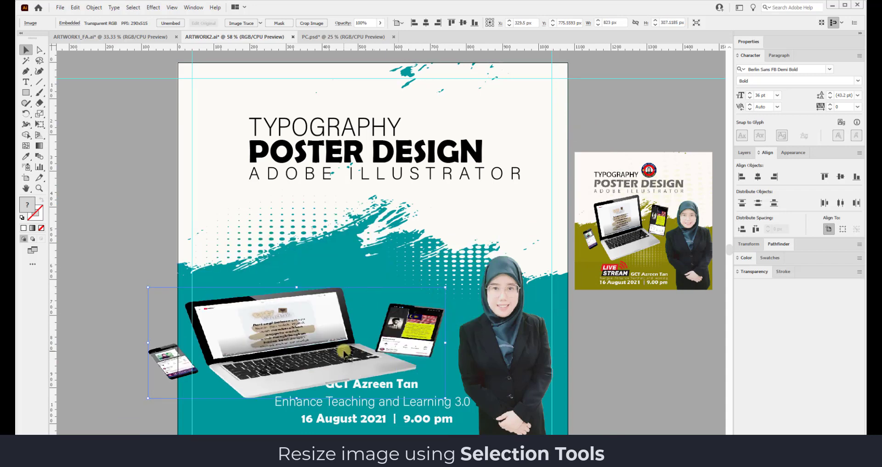
pyautogui.hotkey('ctrl', 'z')
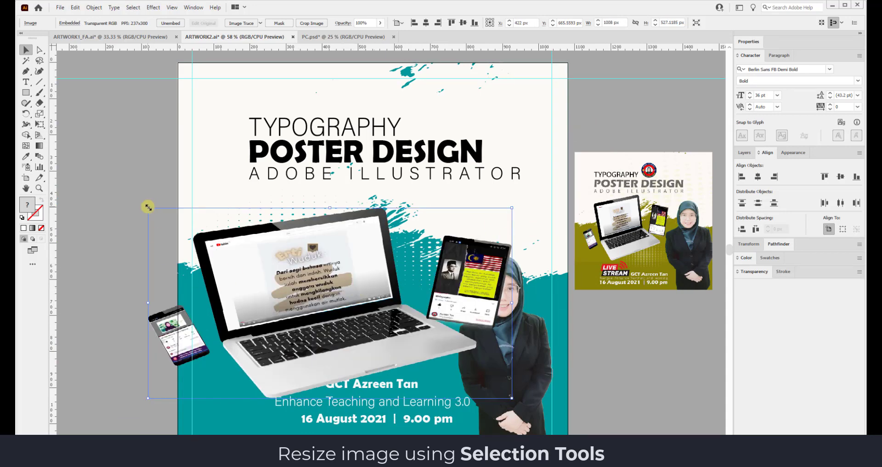
pyautogui.moveTo(152, 207); pyautogui.dragTo(209, 210)
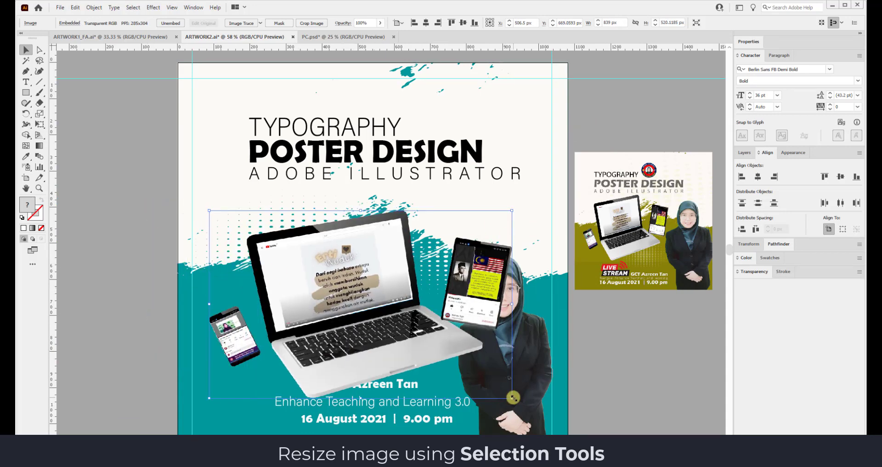
pyautogui.moveTo(511, 397); pyautogui.dragTo(508, 399)
# Scale the mockup to about 705 × 444 px beside the photo and set it just below the title.
pyautogui.moveTo(508, 210); pyautogui.dragTo(504, 212)
pyautogui.moveTo(401, 299); pyautogui.dragTo(381, 270)
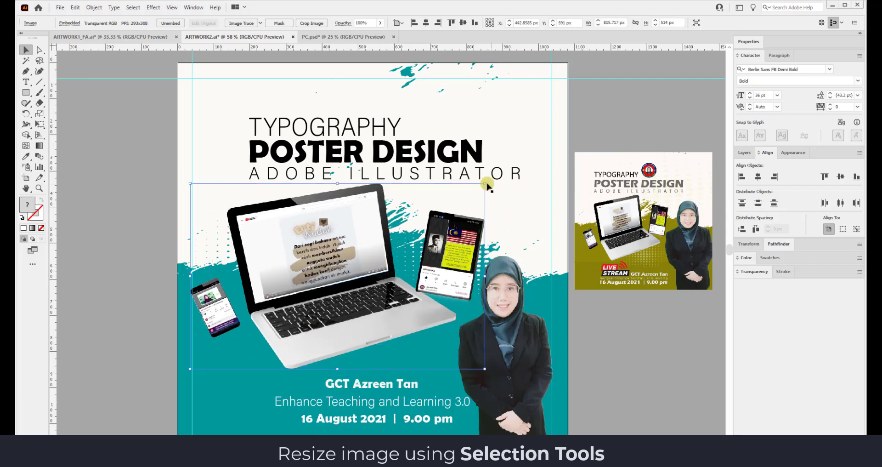
pyautogui.moveTo(485, 183); pyautogui.dragTo(445, 208)
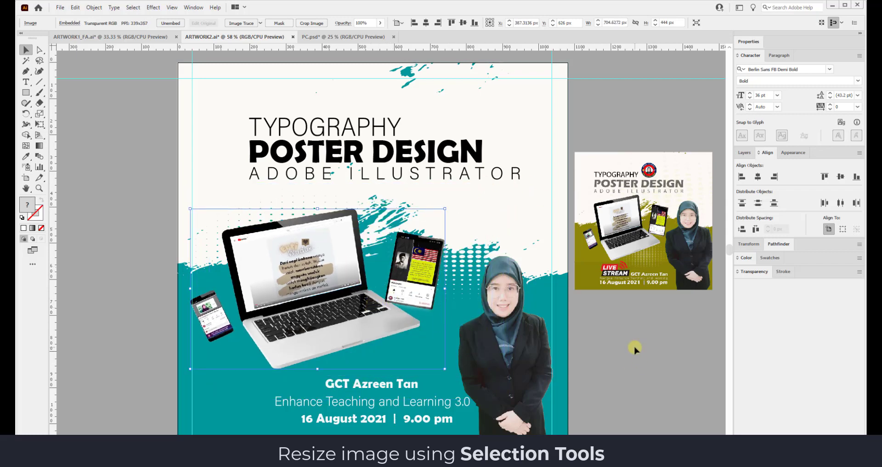
pyautogui.moveTo(340, 295); pyautogui.dragTo(347, 277)
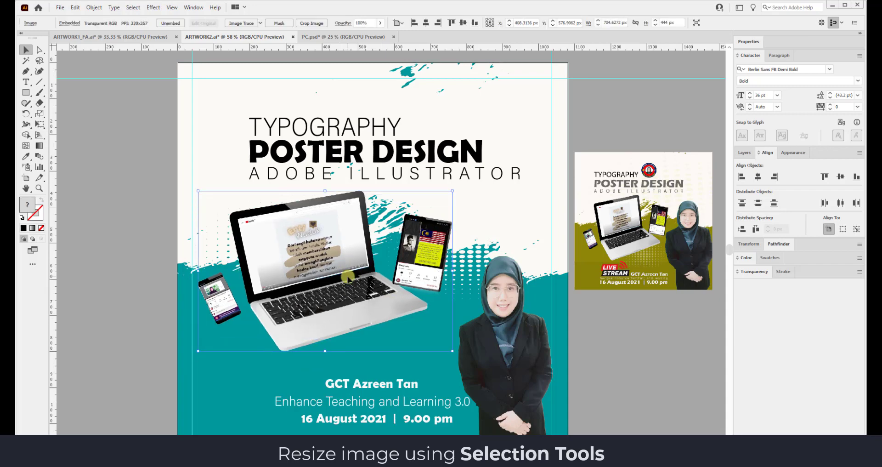
pyautogui.click(598, 361)
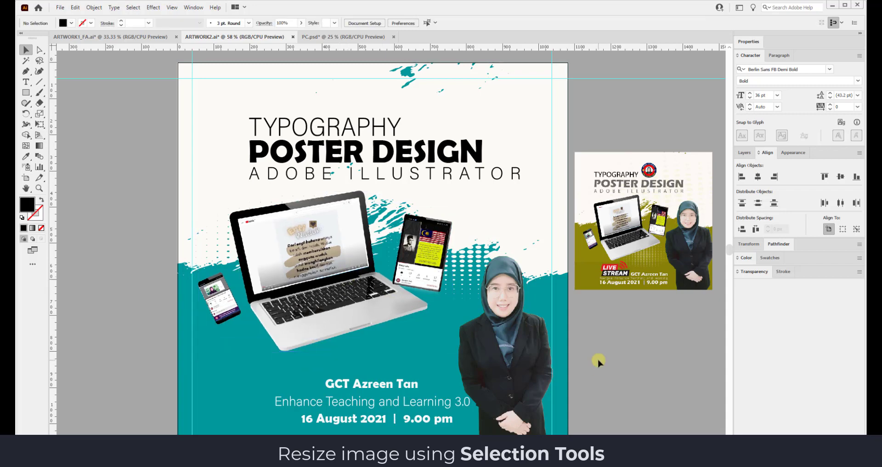
# Enlarge the speaker photo from its corners and shift it slightly left.
pyautogui.click(508, 300)
pyautogui.moveTo(457, 238); pyautogui.dragTo(443, 222)
pyautogui.moveTo(502, 316); pyautogui.dragTo(508, 316)
pyautogui.moveTo(561, 222); pyautogui.dragTo(573, 191)
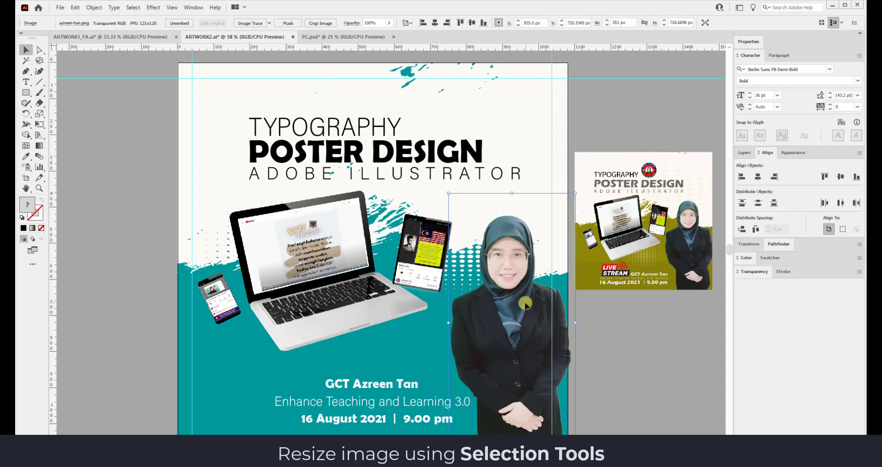
pyautogui.moveTo(525, 304); pyautogui.dragTo(490, 310)
# Shrink the device mockup to about 514 × 270 px and nudge it below the title, left of the speaker.
pyautogui.click(429, 197)
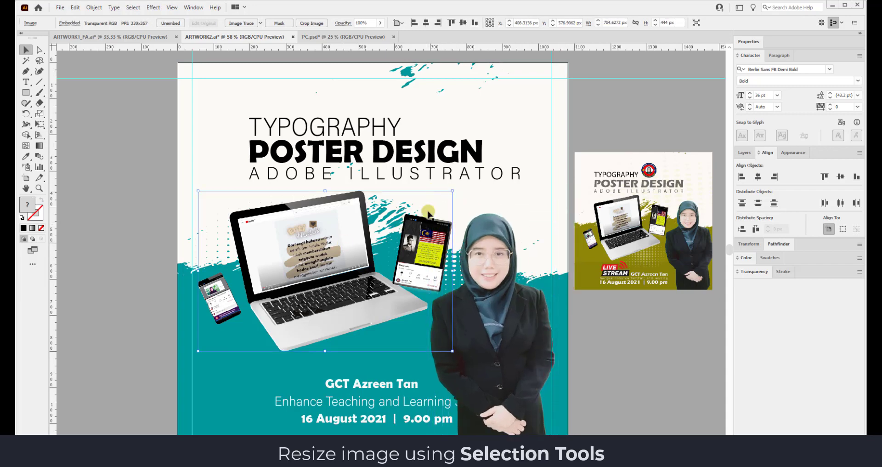
pyautogui.moveTo(451, 193); pyautogui.dragTo(411, 218)
pyautogui.moveTo(340, 283); pyautogui.dragTo(335, 262)
pyautogui.moveTo(235, 303); pyautogui.dragTo(220, 329)
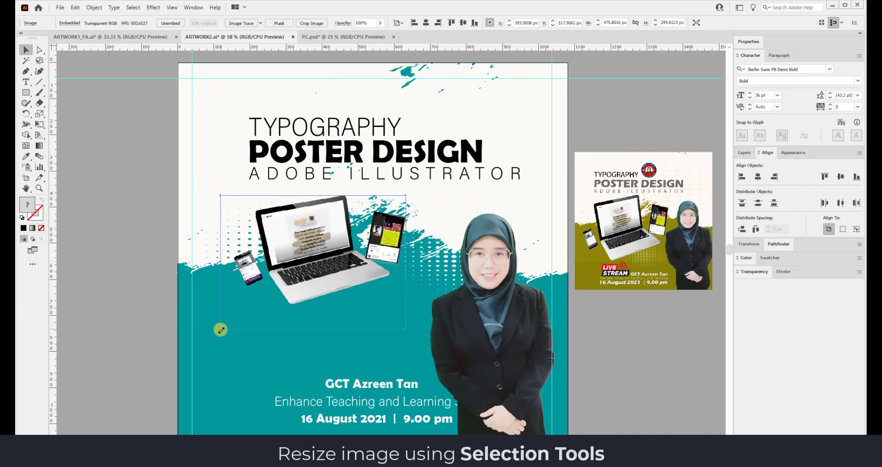
pyautogui.moveTo(345, 306); pyautogui.dragTo(356, 307)
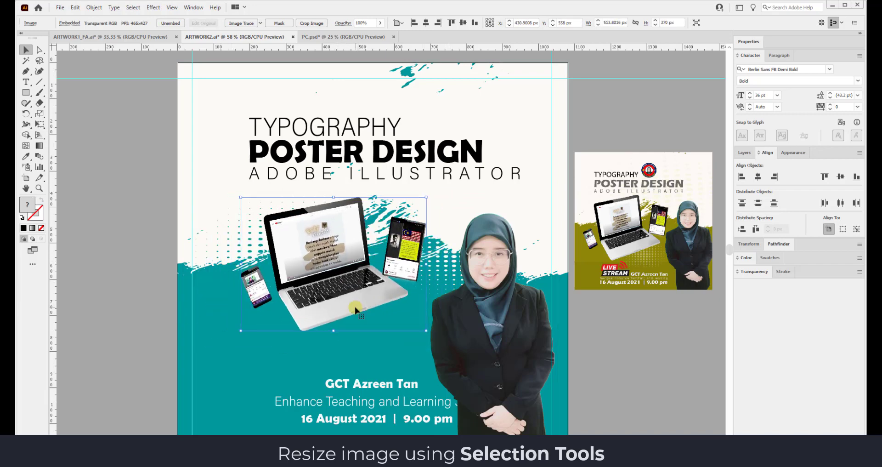
pyautogui.click(617, 350)
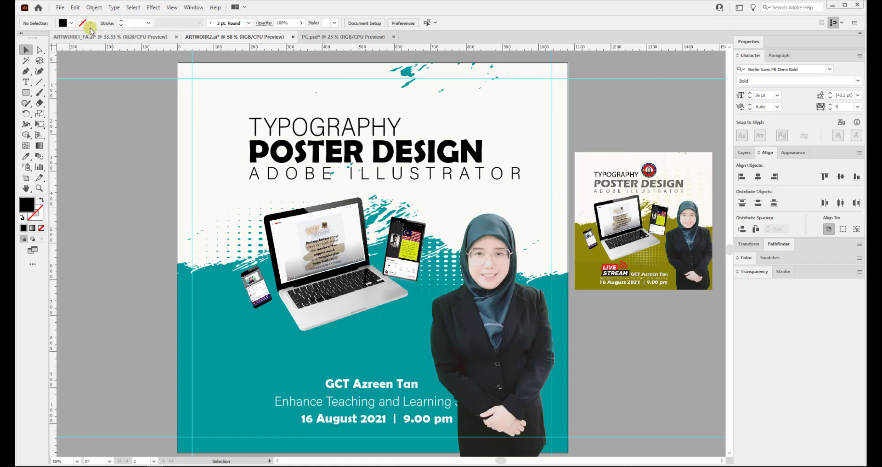
pyautogui.click(63, 9)
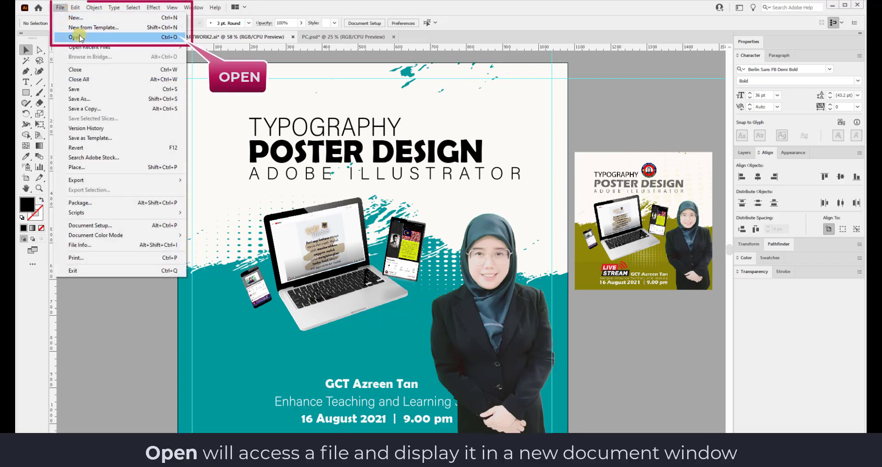
# Open the logo edidik.ai file.
pyautogui.click(161, 38)
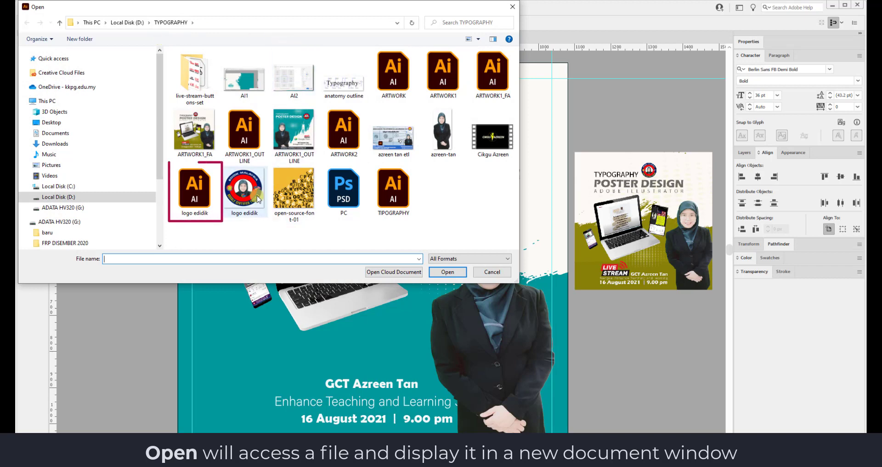
pyautogui.click(202, 205)
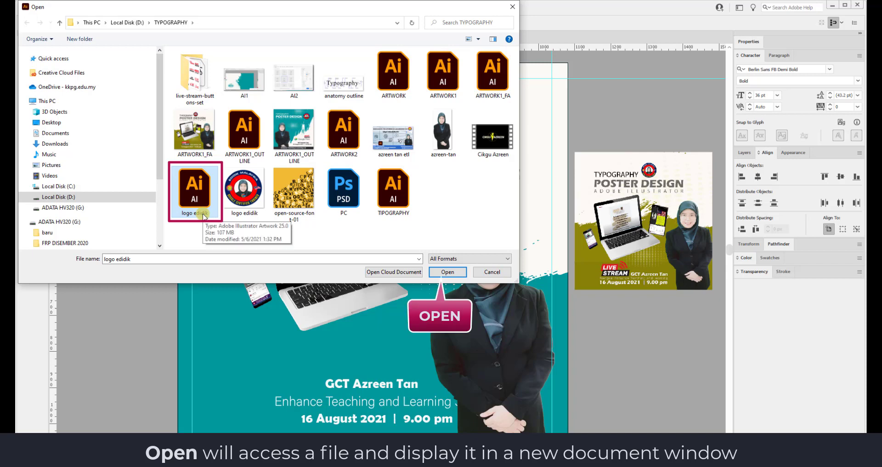
pyautogui.click(437, 272)
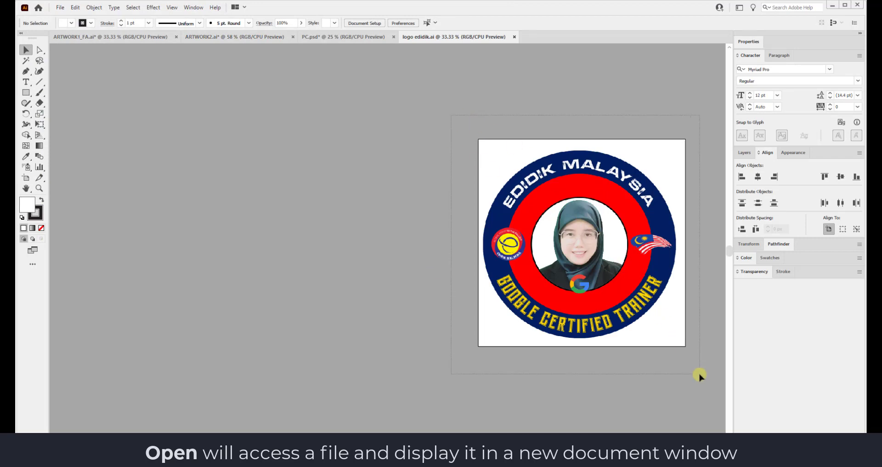
# Bring the certified-trainer badge onto the poster, scale it small, group it and place it above the title.
pyautogui.hotkey('ctrl', 'a')
pyautogui.moveTo(392, 156); pyautogui.dragTo(497, 132)
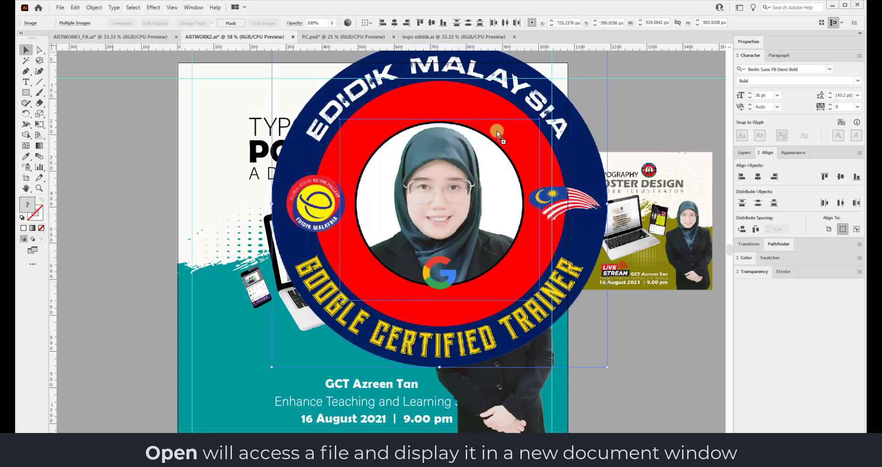
pyautogui.moveTo(606, 368); pyautogui.dragTo(467, 230)
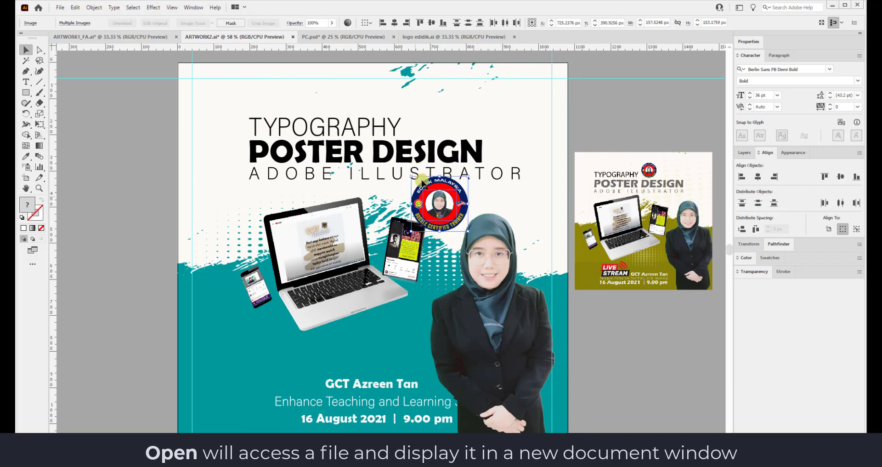
pyautogui.hotkey('ctrl', 'g')
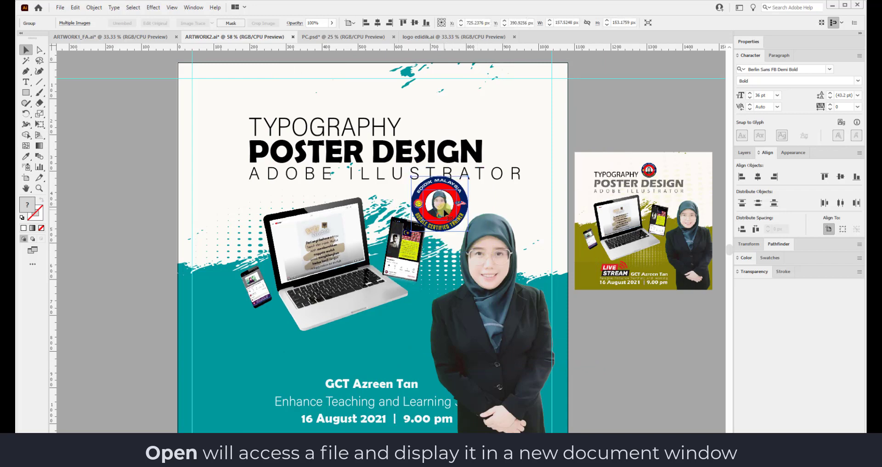
pyautogui.click(605, 121)
pyautogui.moveTo(444, 204); pyautogui.dragTo(449, 112)
pyautogui.click(625, 117)
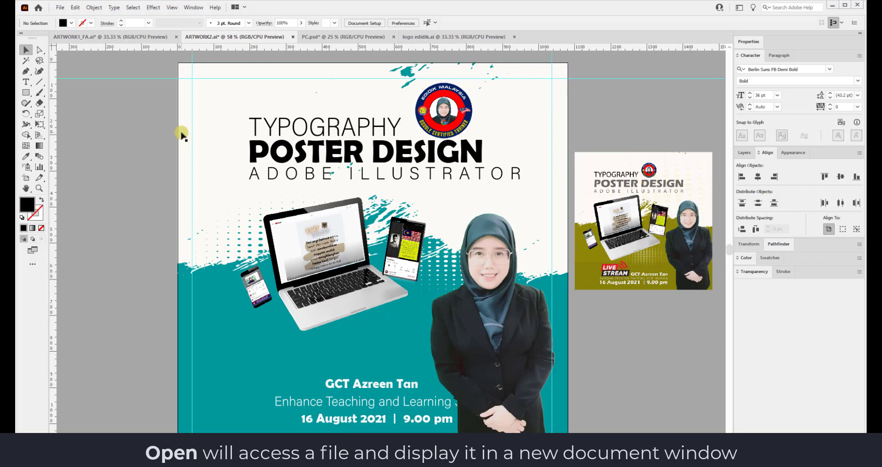
# Open 5881.eps from the live-stream-buttons-set folder, viewing the files as large thumbnails.
pyautogui.click(62, 8)
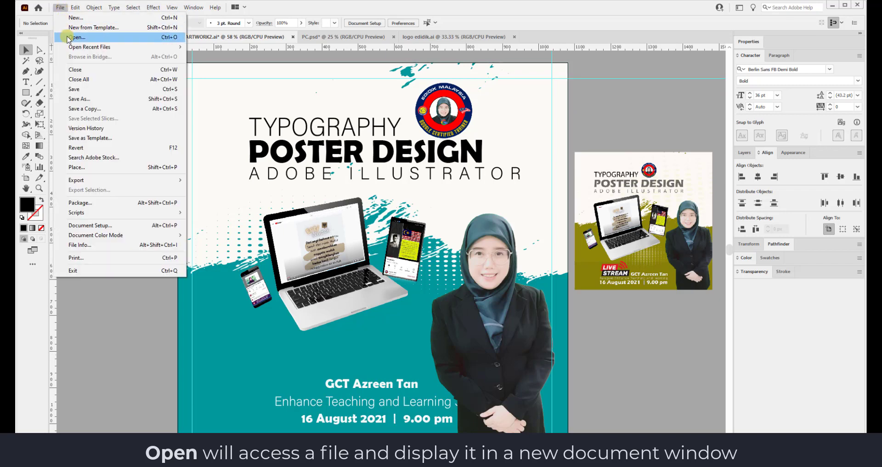
pyautogui.click(65, 34)
pyautogui.doubleClick(191, 50)
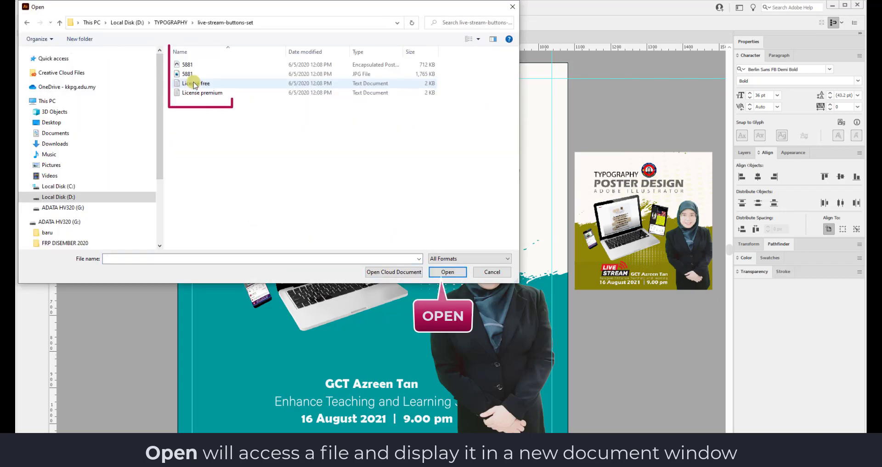
pyautogui.hotkey('ctrl', 'shift', '2')
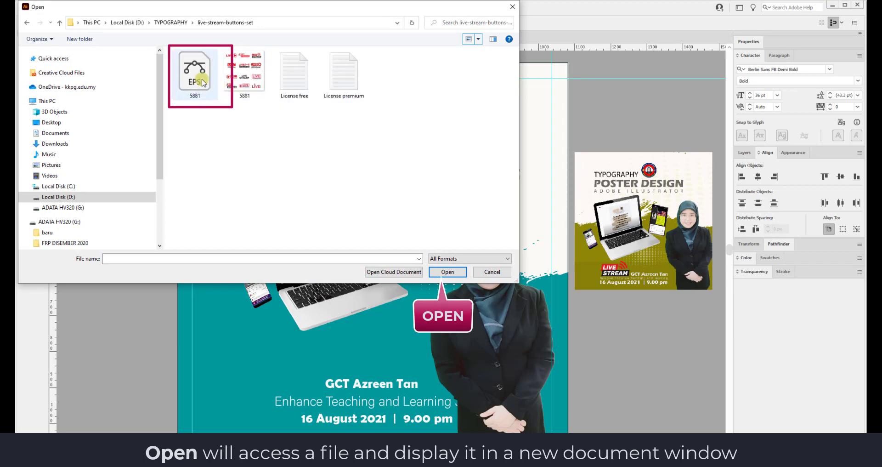
pyautogui.doubleClick(193, 76)
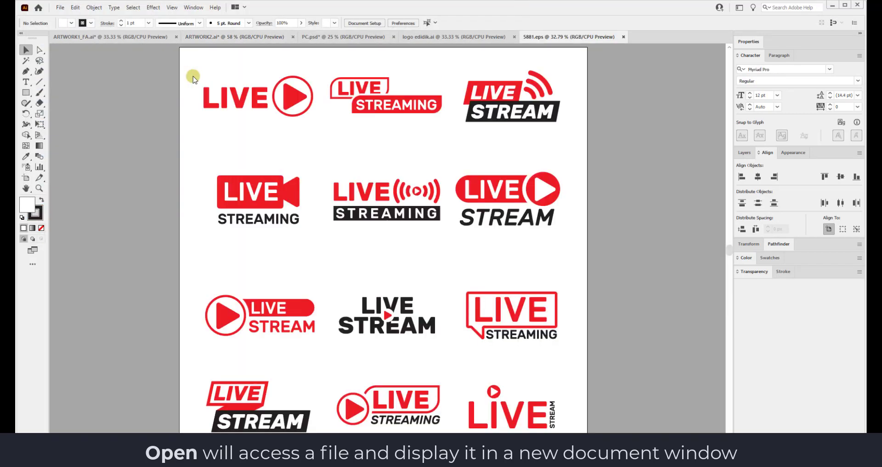
# Compare several LIVE STREAM label designs and settle on the top-right LIVE STREAM label.
pyautogui.click(496, 110)
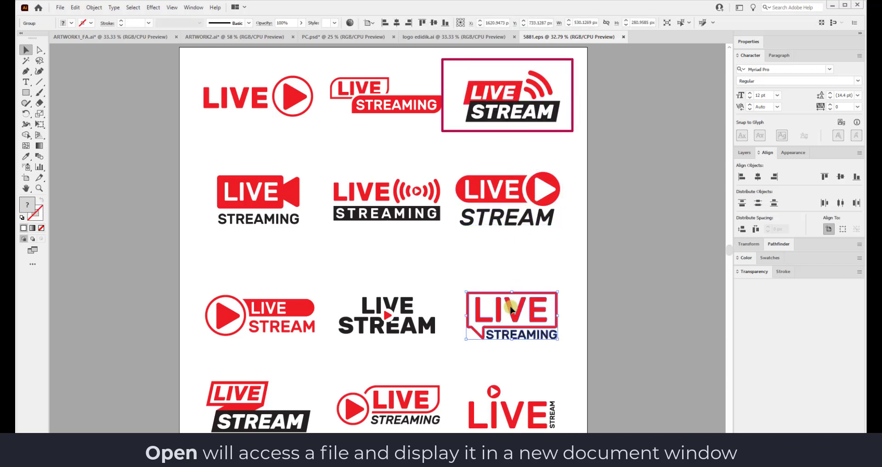
pyautogui.click(279, 416)
pyautogui.click(286, 336)
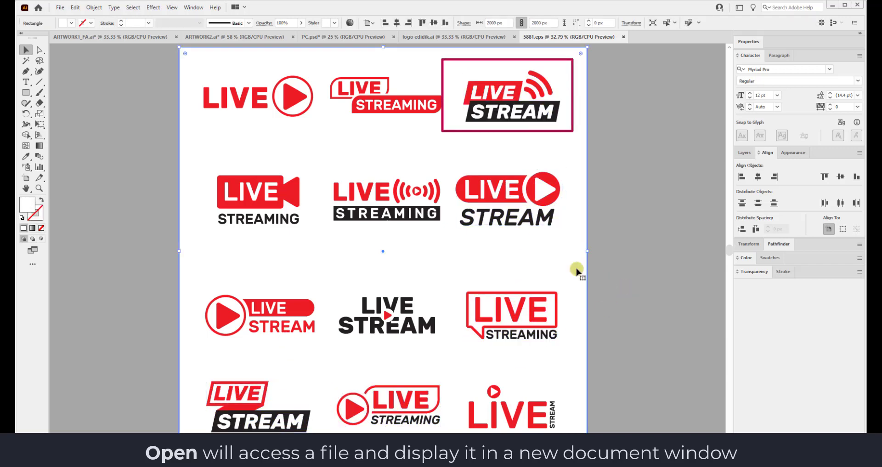
pyautogui.click(425, 421)
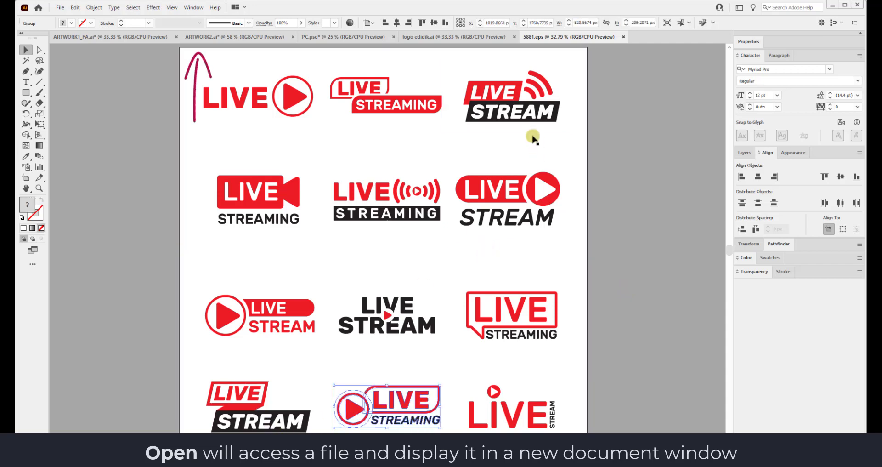
pyautogui.click(536, 114)
# Drop the top-right LIVE STREAM label onto the poster and scale it down above the speaker's name.
pyautogui.moveTo(535, 114); pyautogui.dragTo(345, 285)
pyautogui.moveTo(377, 362); pyautogui.dragTo(377, 362)
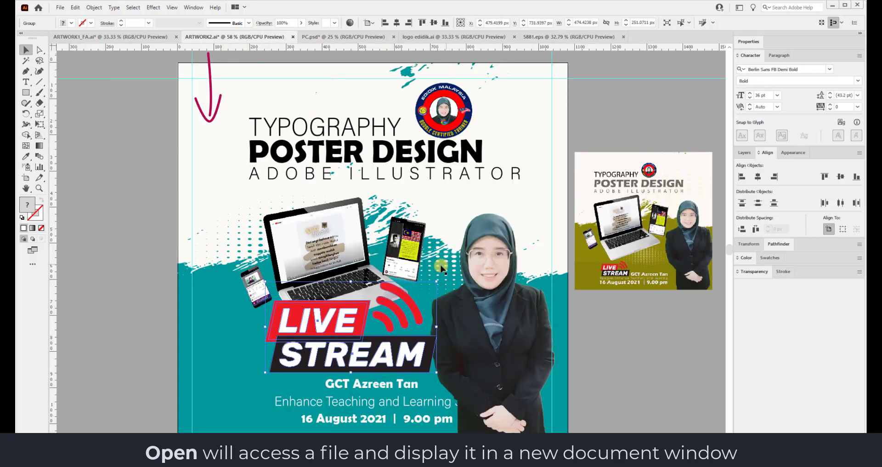
pyautogui.moveTo(438, 296); pyautogui.dragTo(371, 356)
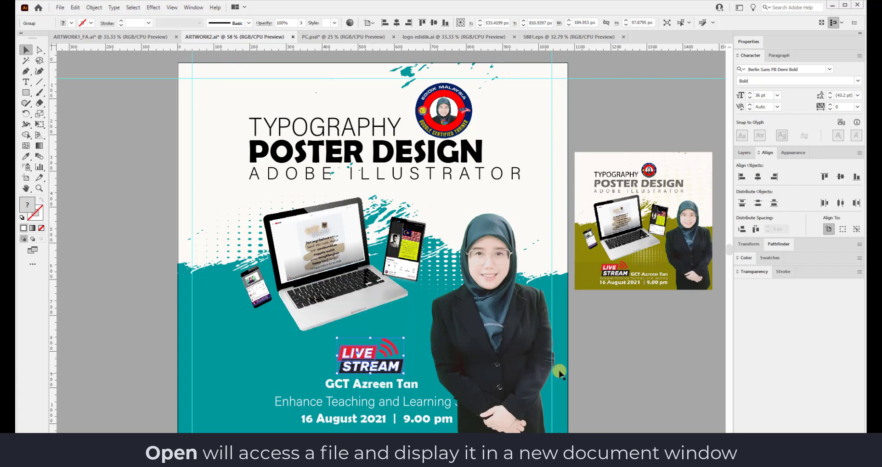
pyautogui.click(617, 362)
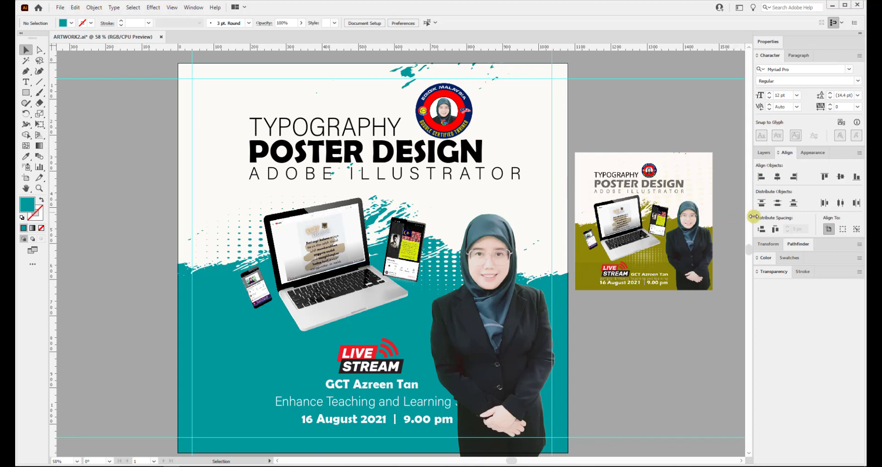
# Show the Layers panel listing Layer 1 and its objects.
pyautogui.click(764, 152)
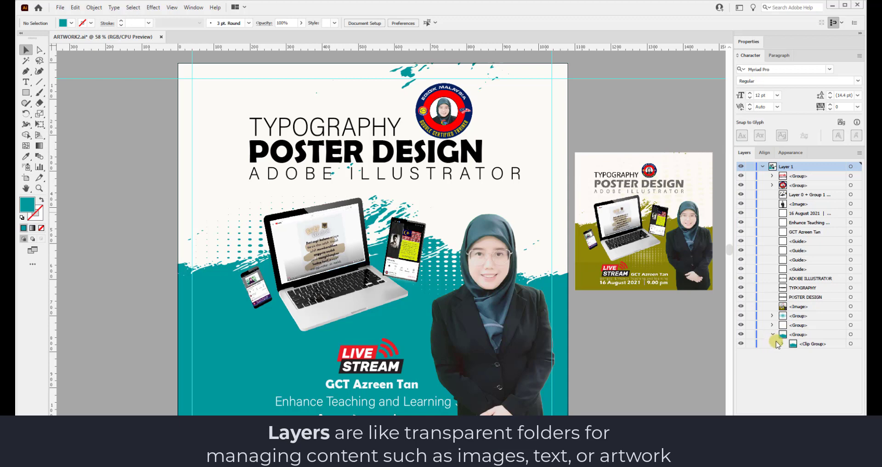
# Target the background Rectangle inside the Clip Group and bring up its fill colour picker.
pyautogui.click(782, 344)
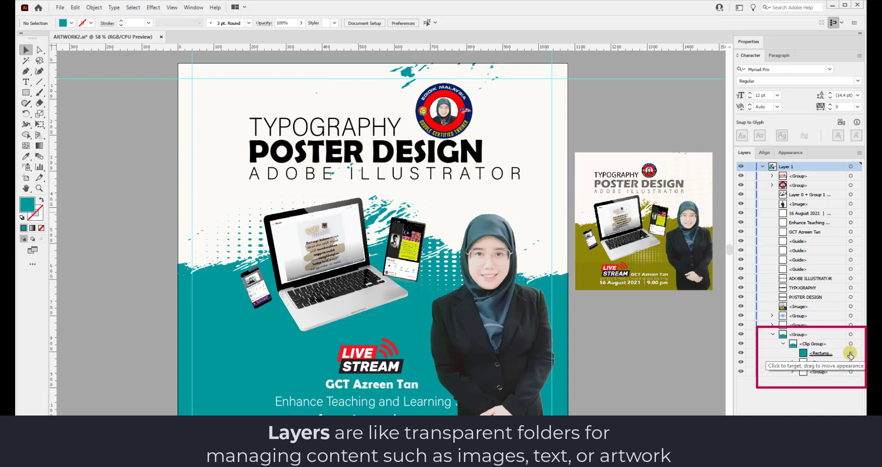
pyautogui.click(850, 354)
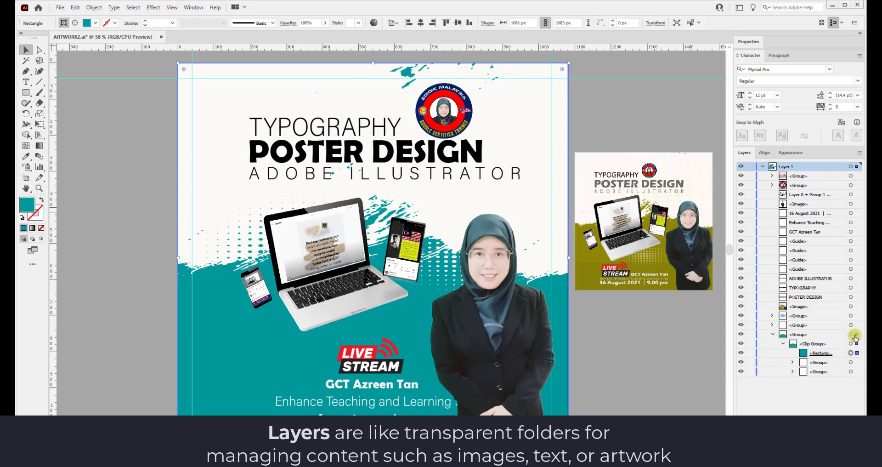
pyautogui.click(95, 23)
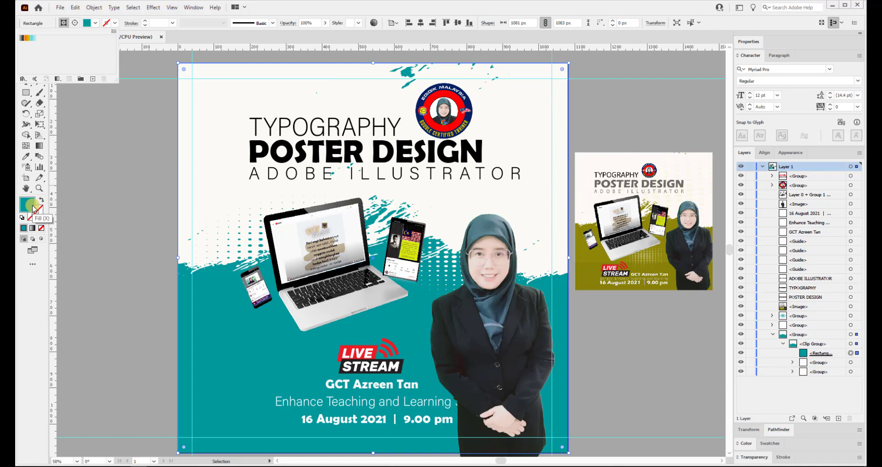
pyautogui.click(29, 210)
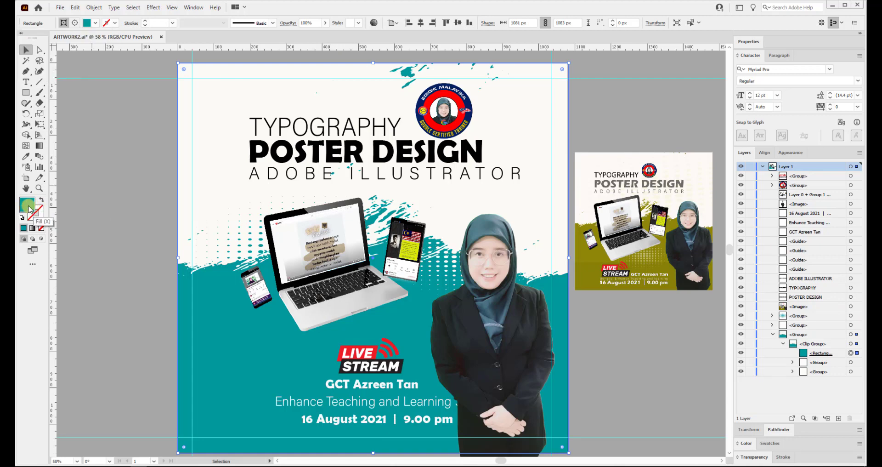
pyautogui.doubleClick(29, 210)
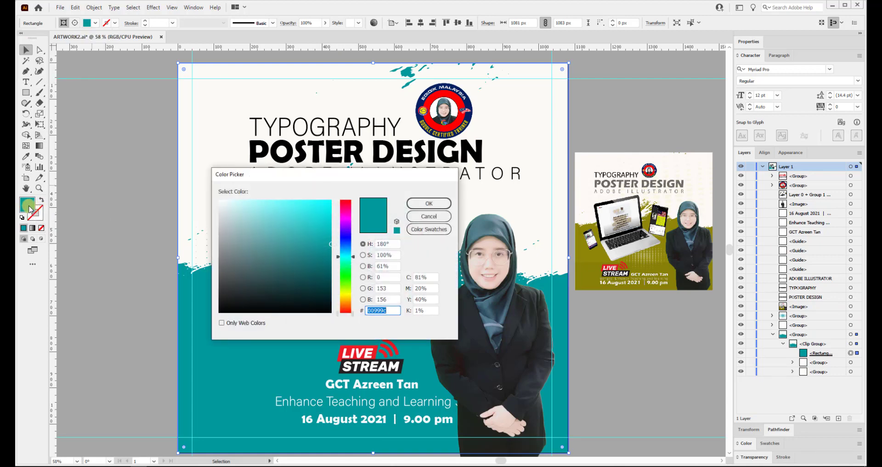
# Try several hues, then set the background fill to medium blue #105b99.
pyautogui.moveTo(337, 289)
pyautogui.mouseDown()
pyautogui.moveTo(348, 301)
pyautogui.moveTo(349, 290)
pyautogui.mouseUp()
pyautogui.click(310, 269)
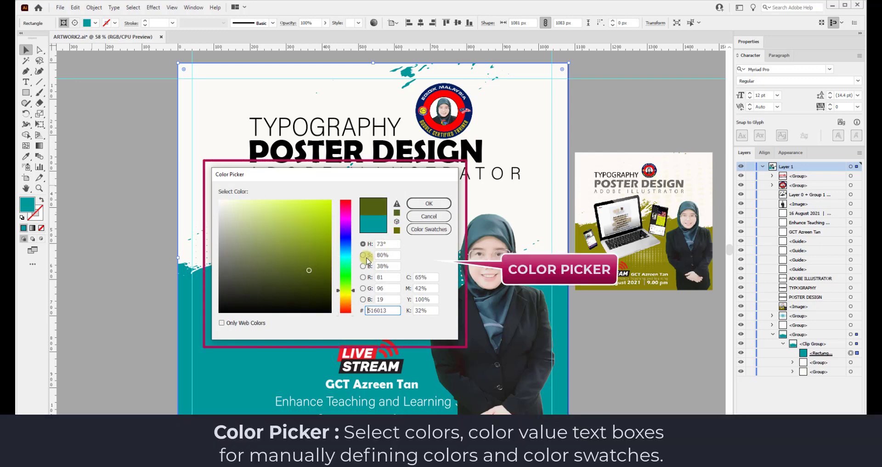
pyautogui.click(346, 253)
pyautogui.moveTo(318, 267); pyautogui.dragTo(315, 241)
pyautogui.click(417, 202)
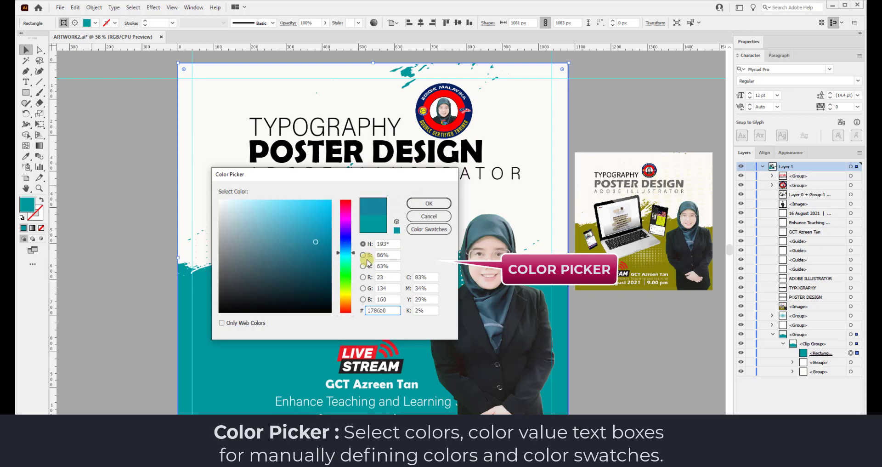
pyautogui.click(345, 296)
pyautogui.moveTo(345, 301); pyautogui.dragTo(345, 304)
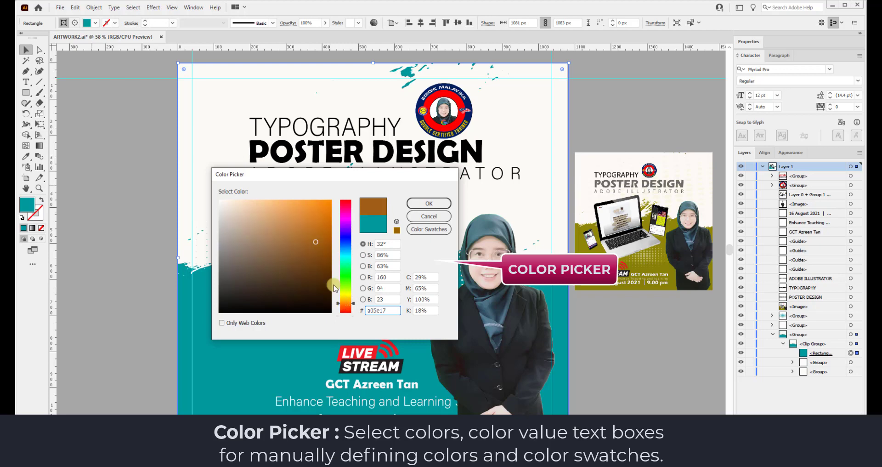
pyautogui.click(345, 307)
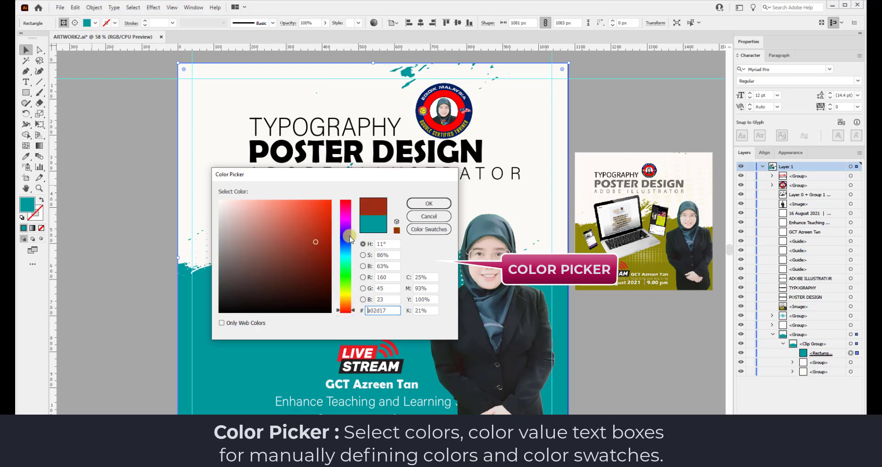
pyautogui.moveTo(350, 239); pyautogui.dragTo(346, 247)
pyautogui.click(345, 216)
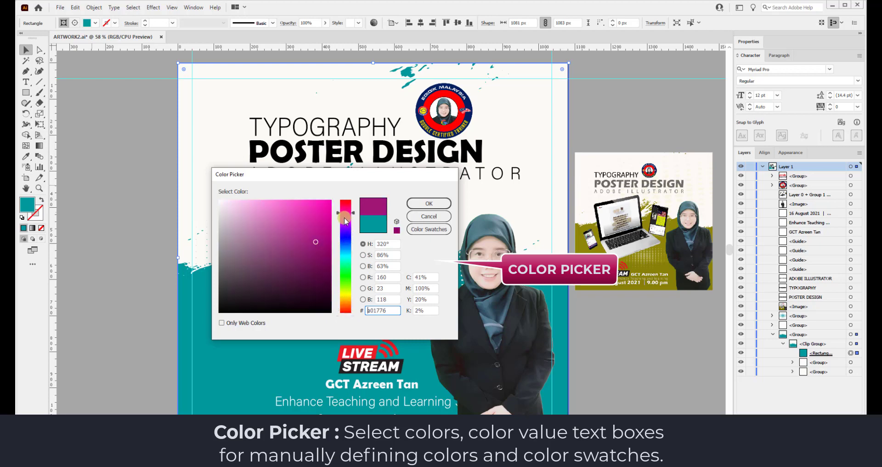
pyautogui.click(345, 247)
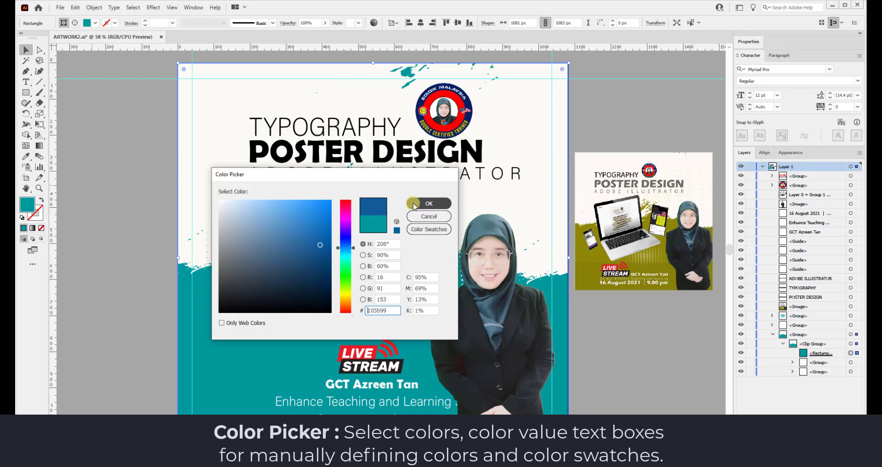
pyautogui.click(428, 203)
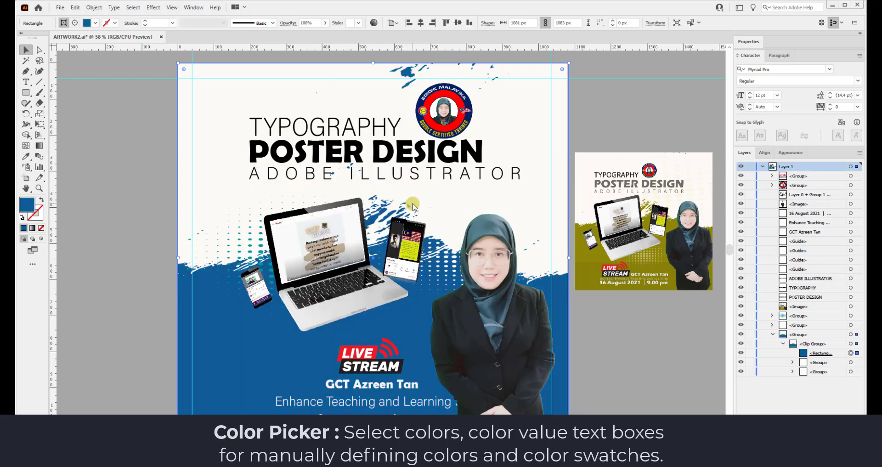
# Recolour the halftone dots group to a light cyan.
pyautogui.click(250, 247)
pyautogui.doubleClick(27, 204)
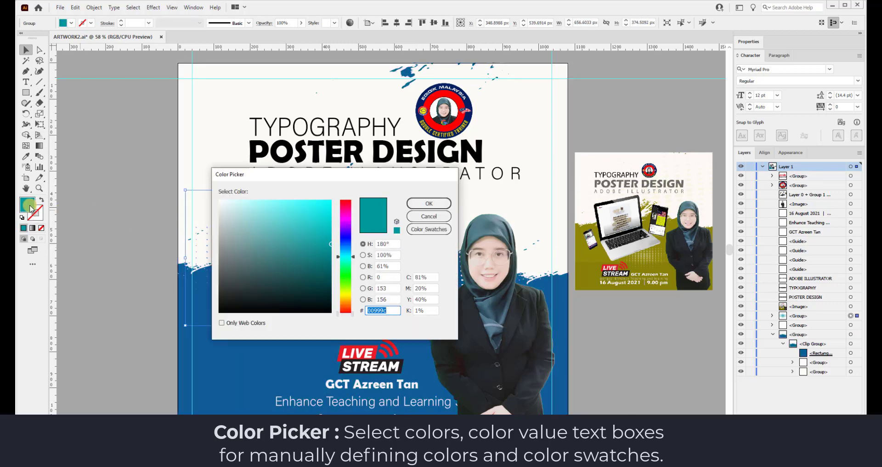
pyautogui.moveTo(309, 178); pyautogui.dragTo(477, 226)
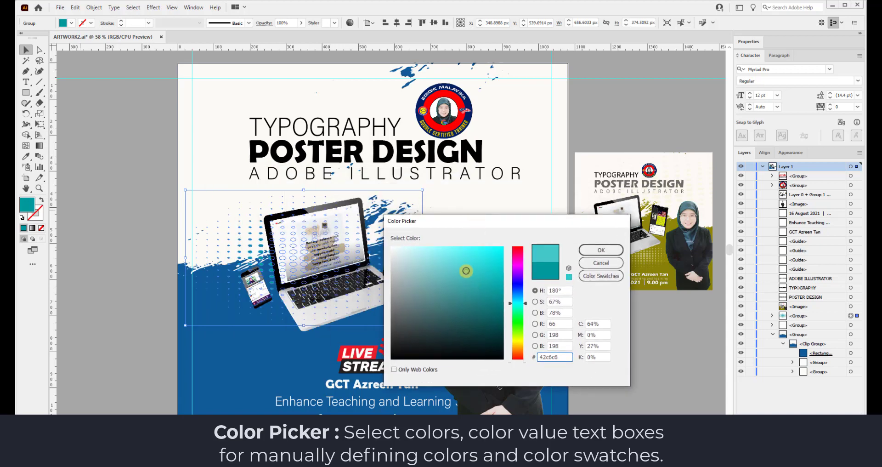
pyautogui.click(443, 253)
pyautogui.press('Return')
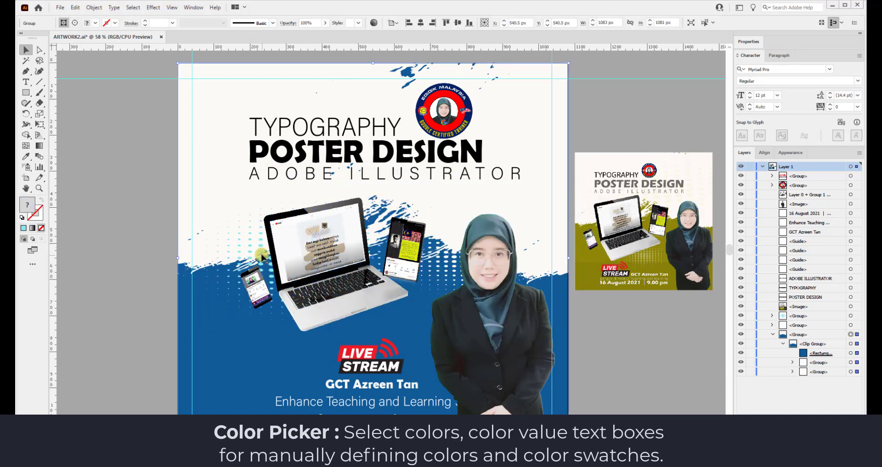
pyautogui.click(368, 356)
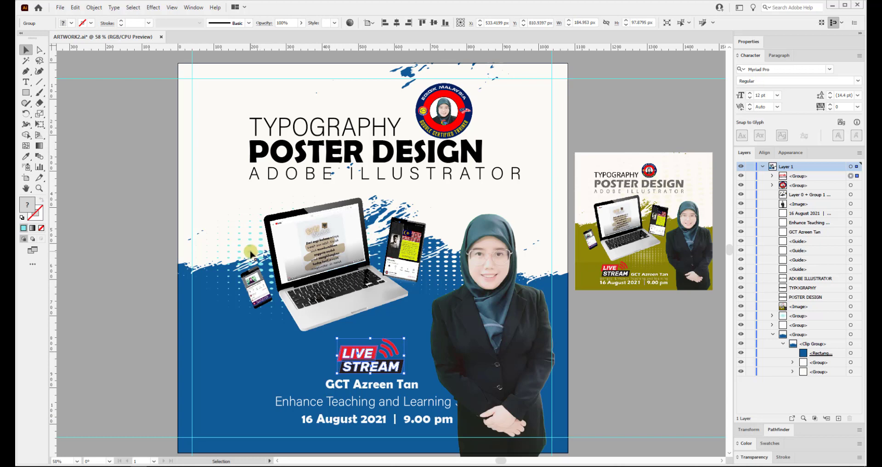
# Reposition the dot pattern, laptop, LIVE STREAM logo, presenter name and date line toward the left.
pyautogui.moveTo(252, 252); pyautogui.dragTo(211, 337)
pyautogui.moveTo(350, 290); pyautogui.dragTo(328, 276)
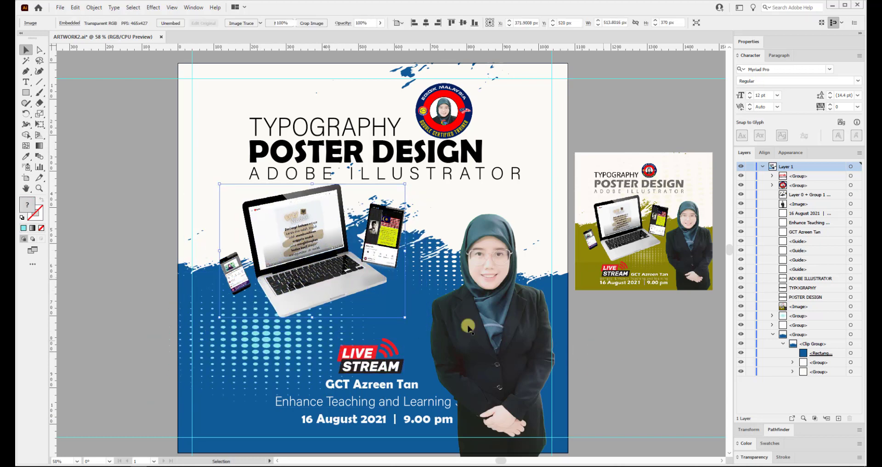
pyautogui.click(328, 322)
pyautogui.keyDown('shift'); pyautogui.click(329, 315); pyautogui.keyUp('shift')
pyautogui.keyDown('shift'); pyautogui.click(354, 352); pyautogui.keyUp('shift')
pyautogui.moveTo(330, 323); pyautogui.dragTo(360, 298)
pyautogui.click(386, 310)
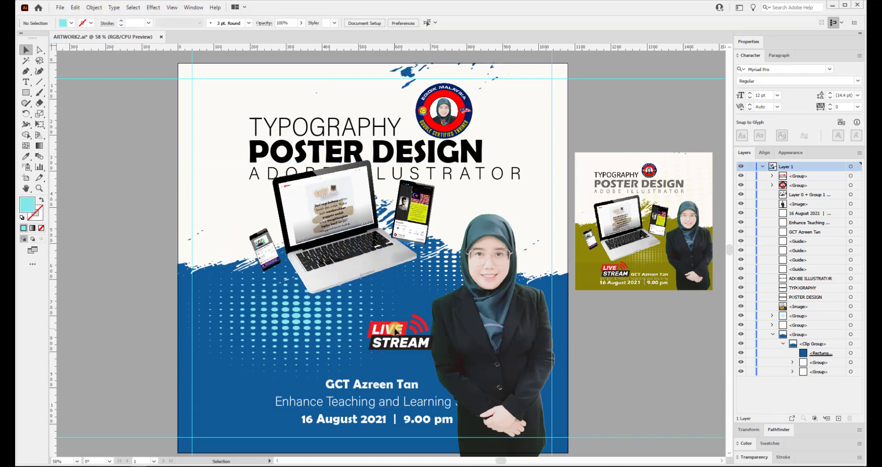
pyautogui.moveTo(402, 330); pyautogui.dragTo(381, 352)
pyautogui.moveTo(367, 384); pyautogui.dragTo(316, 389)
pyautogui.moveTo(368, 355); pyautogui.dragTo(297, 363)
pyautogui.moveTo(330, 420); pyautogui.dragTo(285, 421)
pyautogui.click(274, 375)
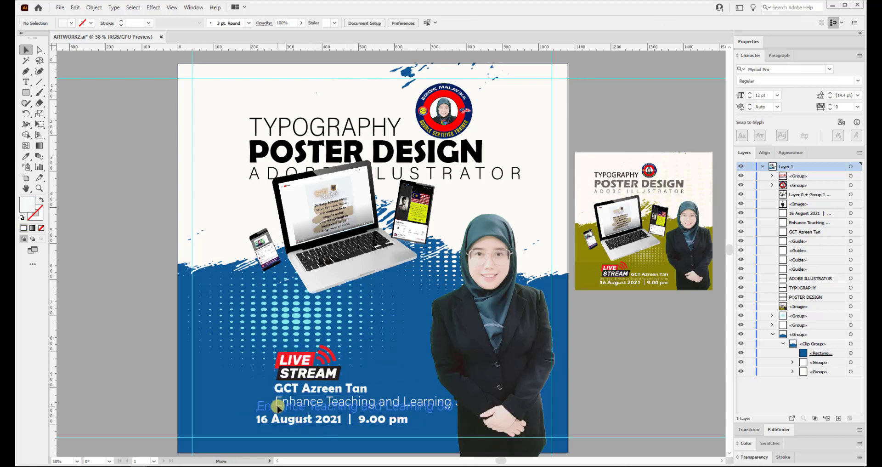
# Shift the Enhance Teaching 3.0 line left and realign the presenter name and LIVE STREAM logo.
pyautogui.moveTo(399, 405); pyautogui.dragTo(346, 406)
pyautogui.moveTo(410, 405); pyautogui.dragTo(405, 405)
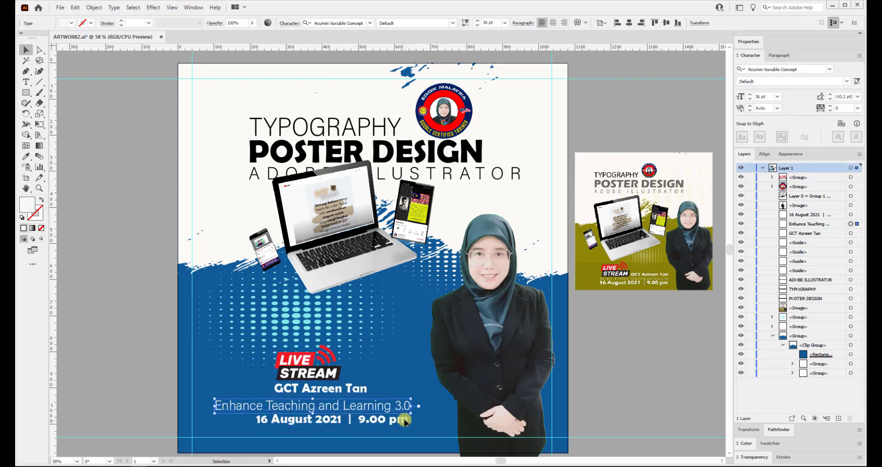
pyautogui.moveTo(360, 388); pyautogui.dragTo(404, 390)
pyautogui.moveTo(316, 376); pyautogui.dragTo(304, 388)
pyautogui.click(581, 344)
pyautogui.hotkey('ctrl', 'shift', 'a')
pyautogui.moveTo(368, 406); pyautogui.dragTo(368, 402)
pyautogui.hotkey('ctrl', 'shift', 'a')
# Add a guide below the text, move the photo about 40 px left, and lower the laptop and phones.
pyautogui.moveTo(416, 46); pyautogui.dragTo(367, 414)
pyautogui.click(409, 340)
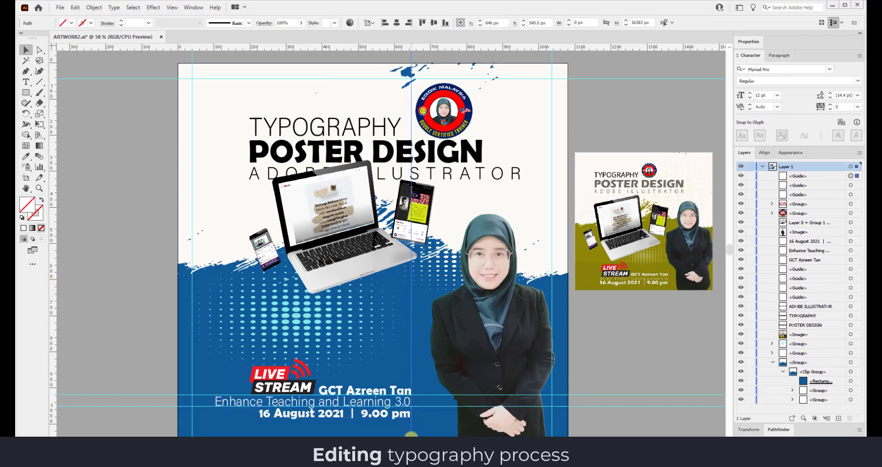
pyautogui.moveTo(505, 339); pyautogui.dragTo(488, 339)
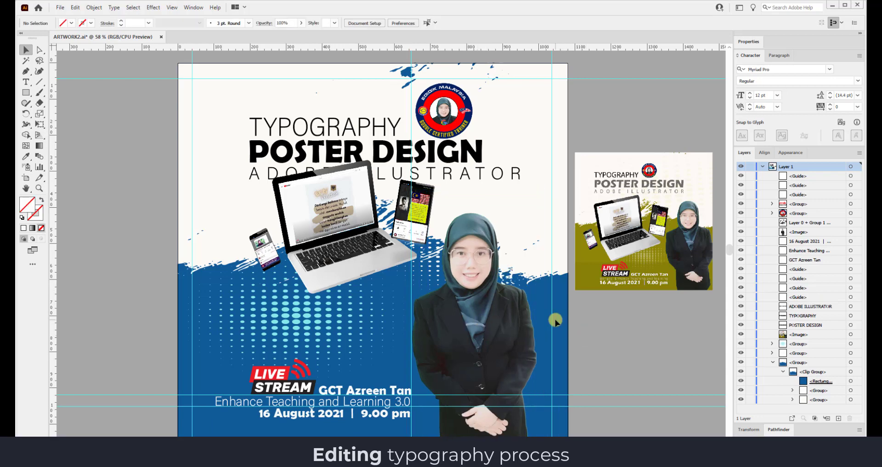
pyautogui.click(327, 219)
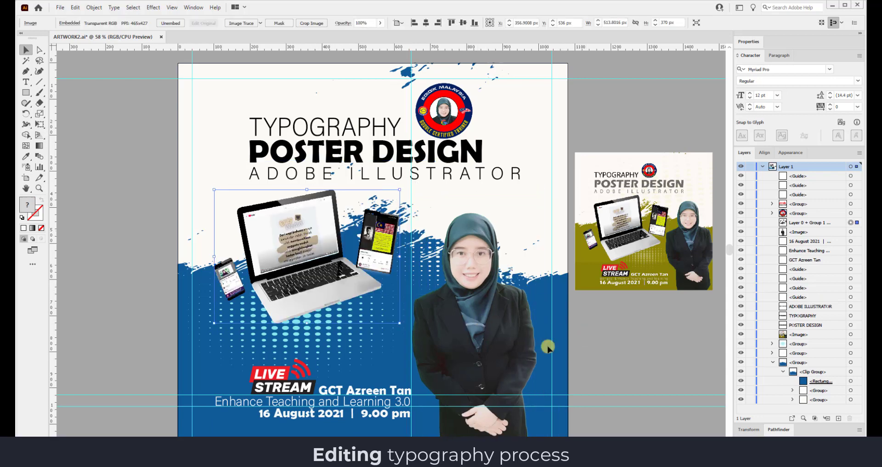
pyautogui.click(616, 340)
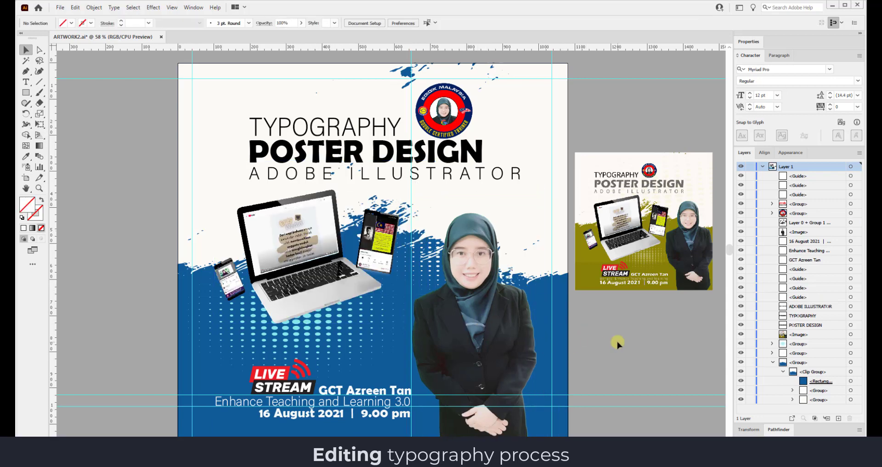
# Make the halftone dots white and enlarge the LIVE STREAM logo.
pyautogui.click(318, 322)
pyautogui.doubleClick(26, 205)
pyautogui.click(394, 249)
pyautogui.click(605, 250)
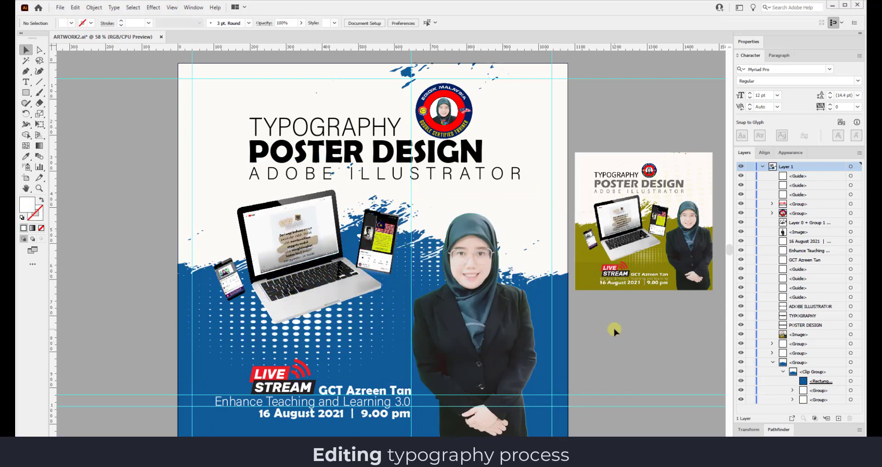
pyautogui.click(252, 365)
pyautogui.moveTo(253, 366); pyautogui.dragTo(235, 348)
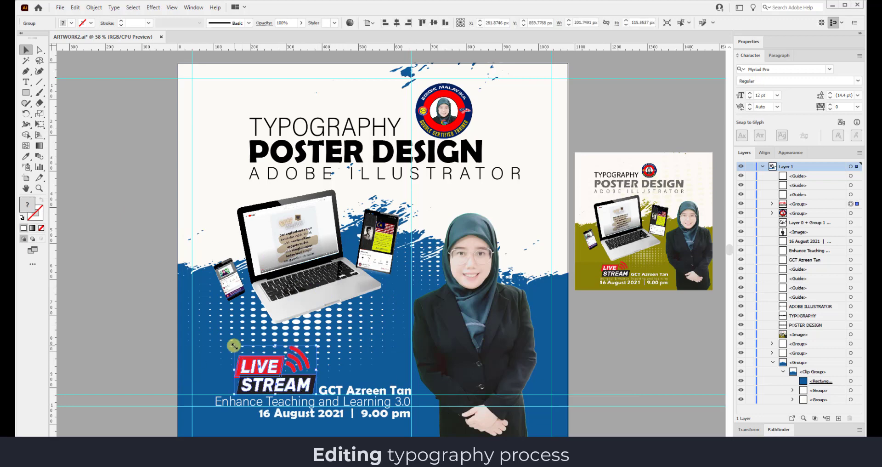
pyautogui.click(589, 349)
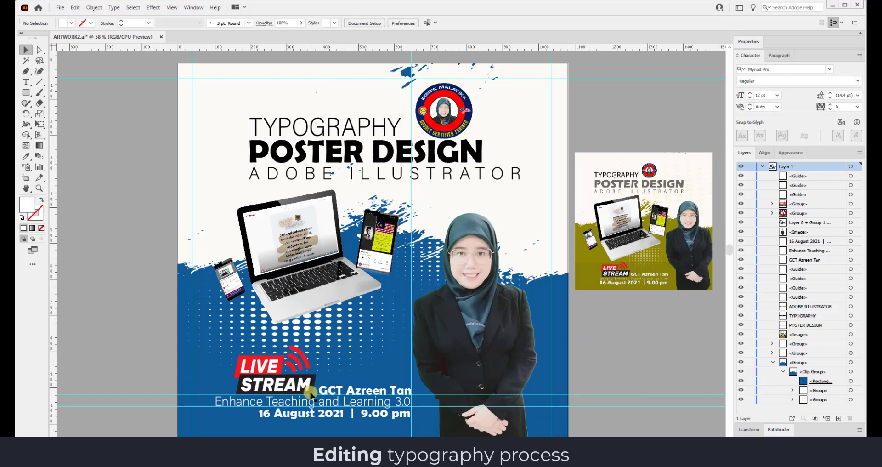
# Set the Enhance Teaching line and ADOBE ILLUSTRATOR in Minion Variable Concept, with ADOBE ILLUSTRATOR tracked 200.
pyautogui.click(398, 402)
pyautogui.click(370, 23)
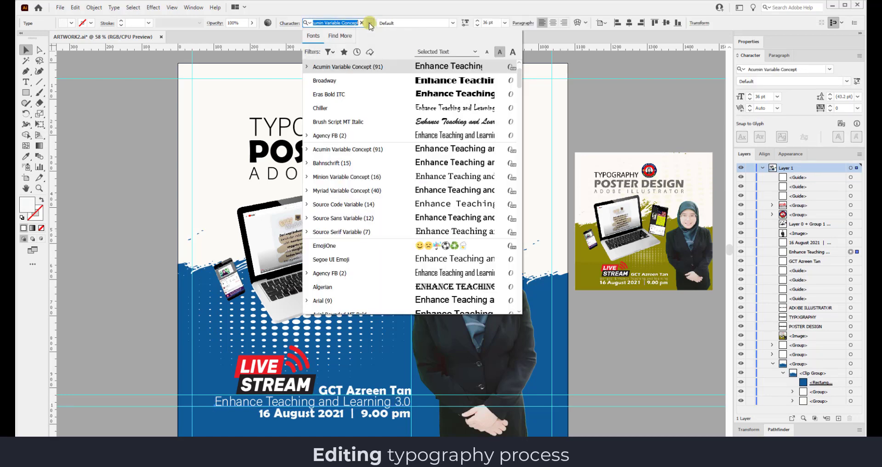
pyautogui.click(449, 178)
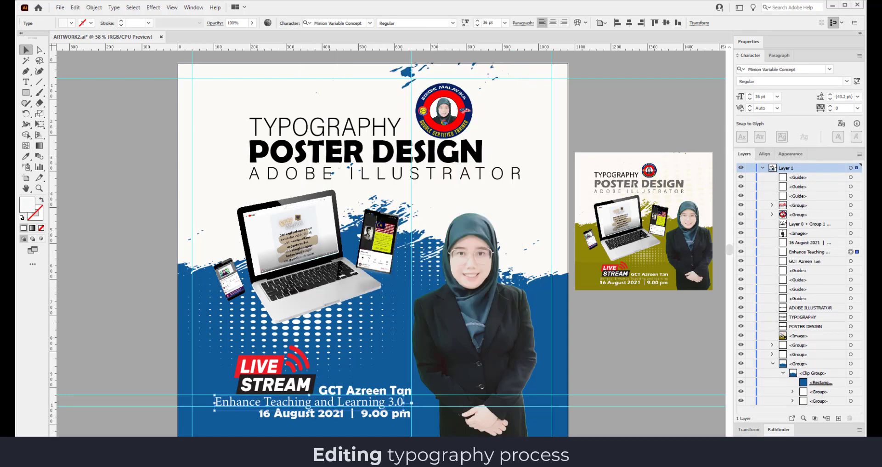
pyautogui.click(380, 177)
pyautogui.click(369, 23)
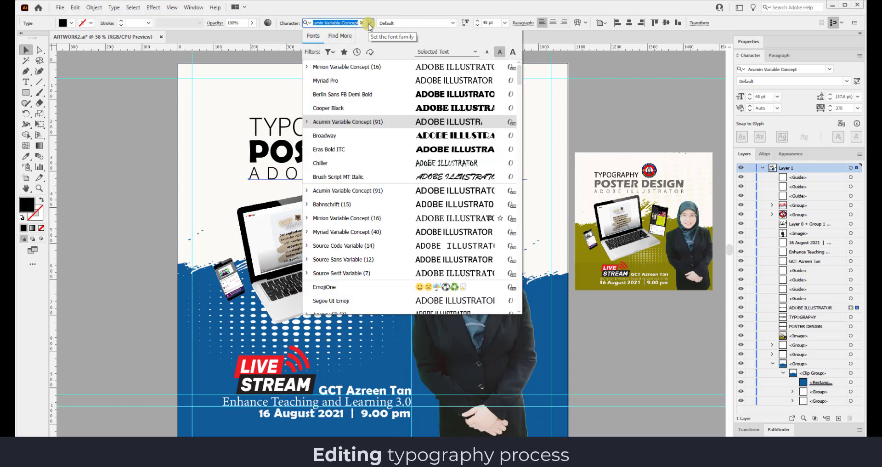
pyautogui.click(368, 71)
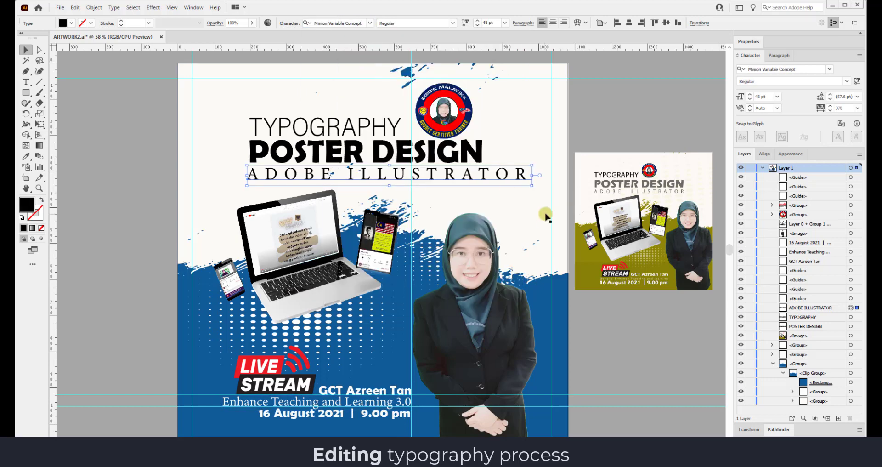
pyautogui.click(857, 109)
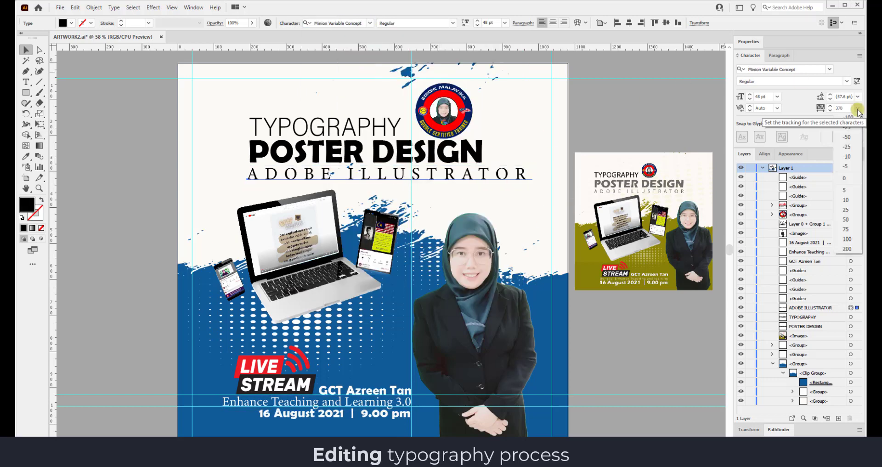
pyautogui.click(847, 249)
# Set TYPOGRAPHY in Minion Variable Concept at 60 pt.
pyautogui.click(461, 151)
pyautogui.click(384, 127)
pyautogui.click(370, 23)
pyautogui.click(347, 69)
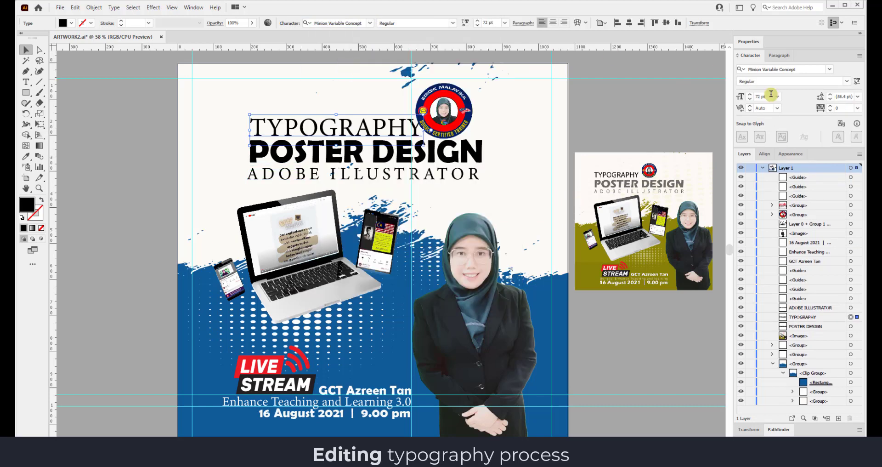
pyautogui.click(776, 97)
pyautogui.click(790, 250)
pyautogui.click(629, 126)
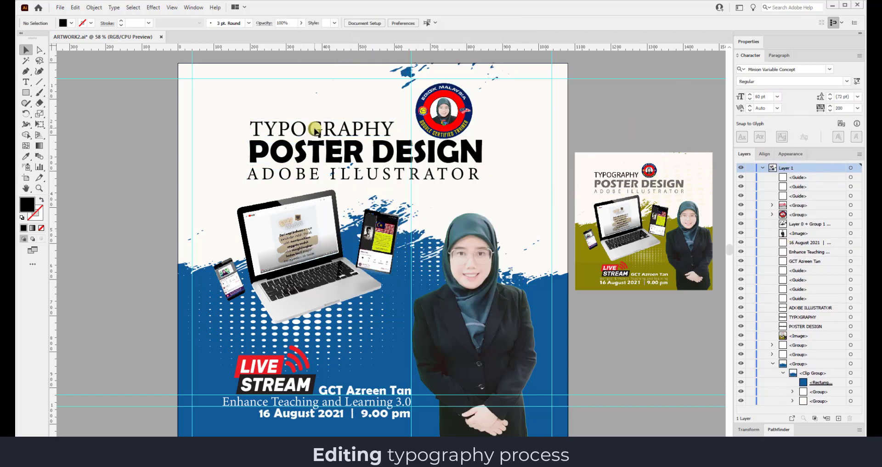
# Eyedropper the poster's blue onto POSTER DESIGN and ADOBE ILLUSTRATOR.
pyautogui.click(28, 159)
pyautogui.click(23, 50)
pyautogui.click(275, 151)
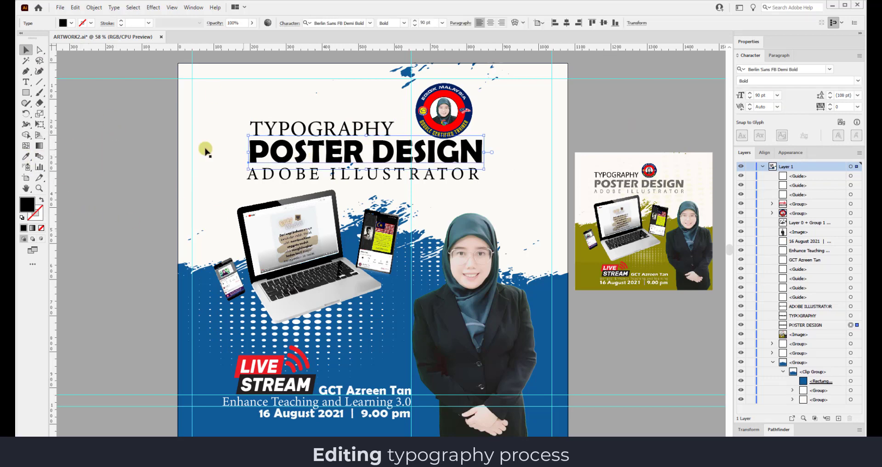
pyautogui.press('i')
pyautogui.click(398, 371)
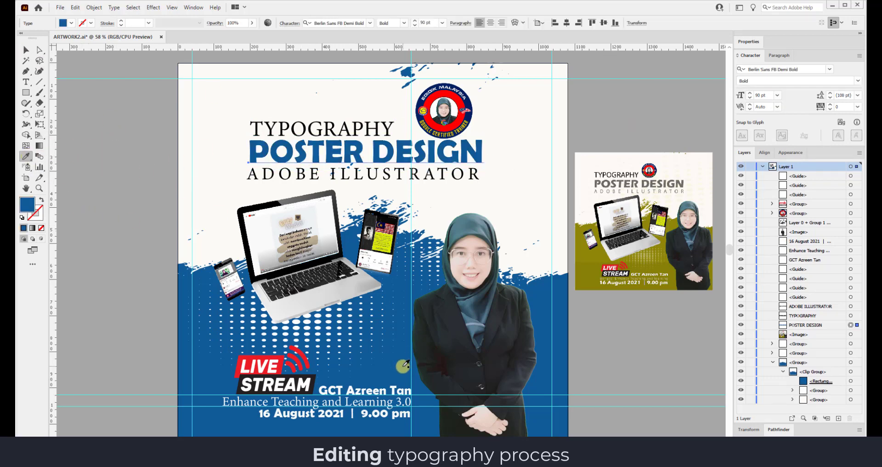
pyautogui.click(24, 50)
pyautogui.click(254, 174)
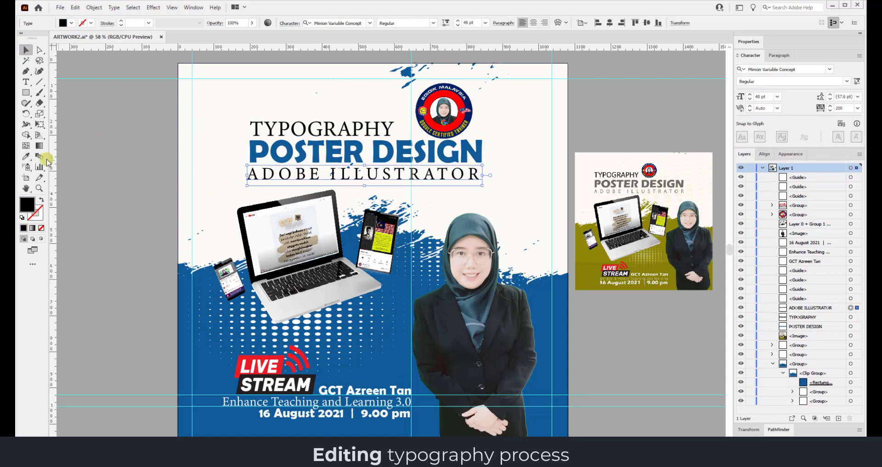
pyautogui.press('i')
pyautogui.click(400, 357)
pyautogui.click(23, 50)
# Give TYPOGRAPHY a dark grey #282828 fill.
pyautogui.click(258, 123)
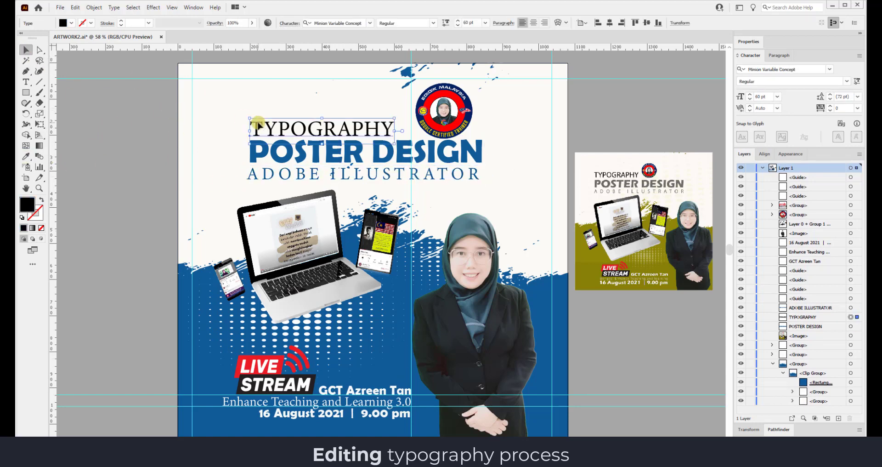
pyautogui.doubleClick(29, 206)
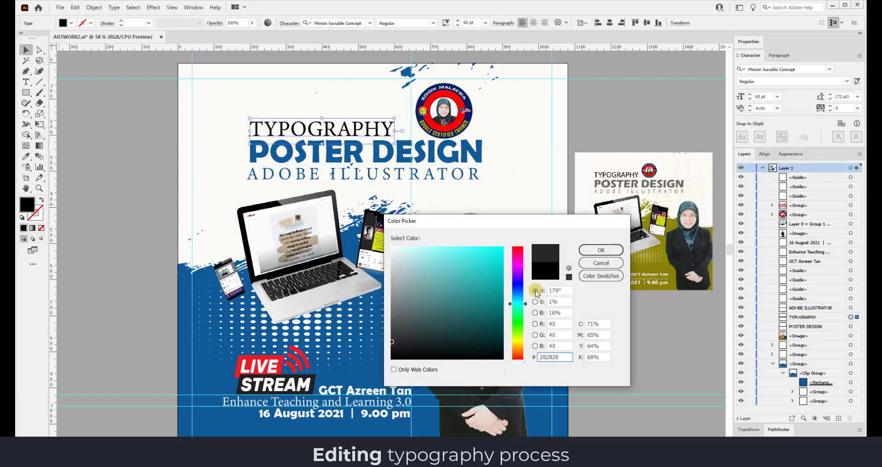
pyautogui.click(604, 248)
pyautogui.click(589, 122)
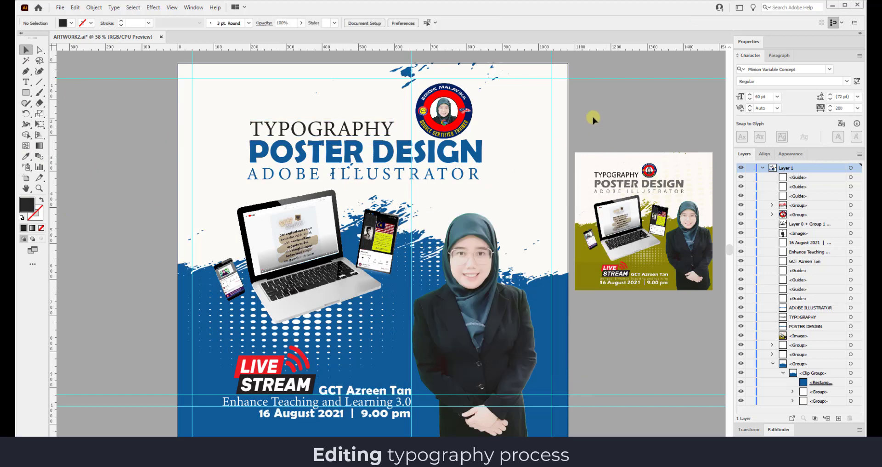
# Copy and paste the halftone dots, scaling the copy across the upper area to the artboard top.
pyautogui.click(325, 317)
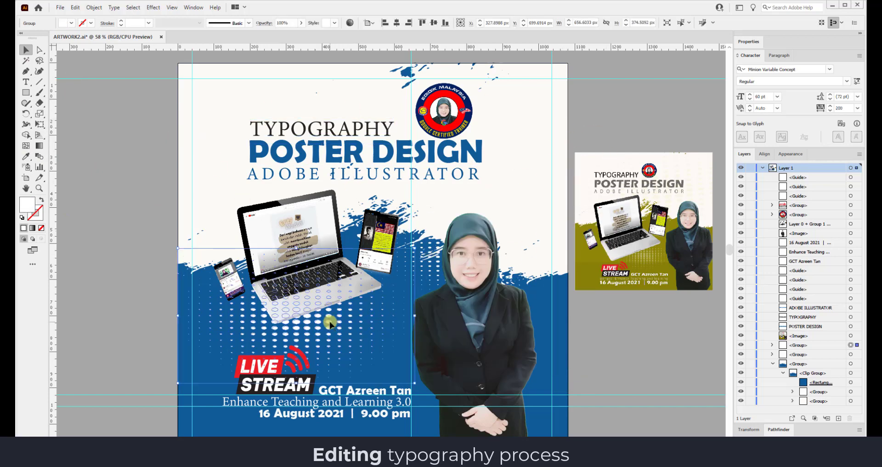
pyautogui.click(75, 7)
pyautogui.click(89, 50)
pyautogui.click(74, 8)
pyautogui.click(93, 61)
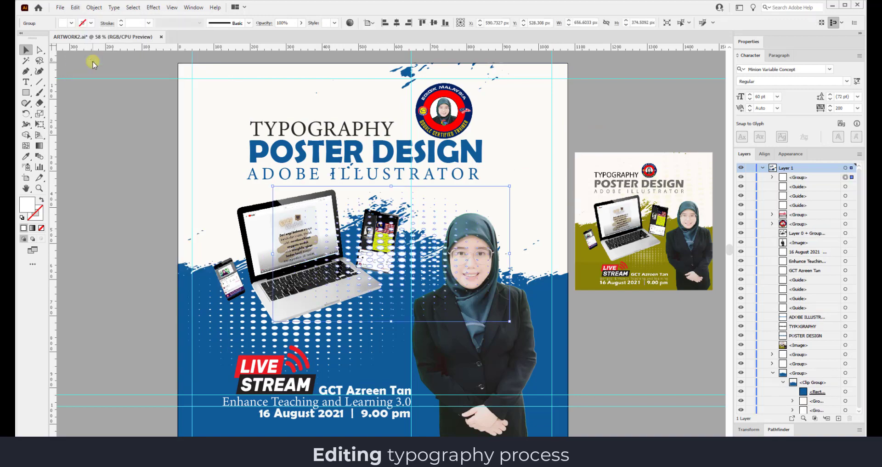
pyautogui.moveTo(419, 241); pyautogui.dragTo(351, 171)
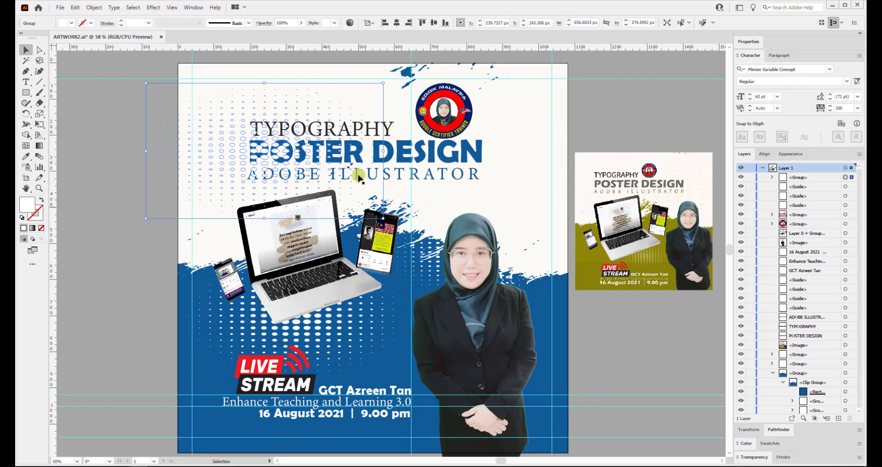
pyautogui.moveTo(383, 218); pyautogui.dragTo(634, 329)
pyautogui.moveTo(390, 83); pyautogui.dragTo(390, 63)
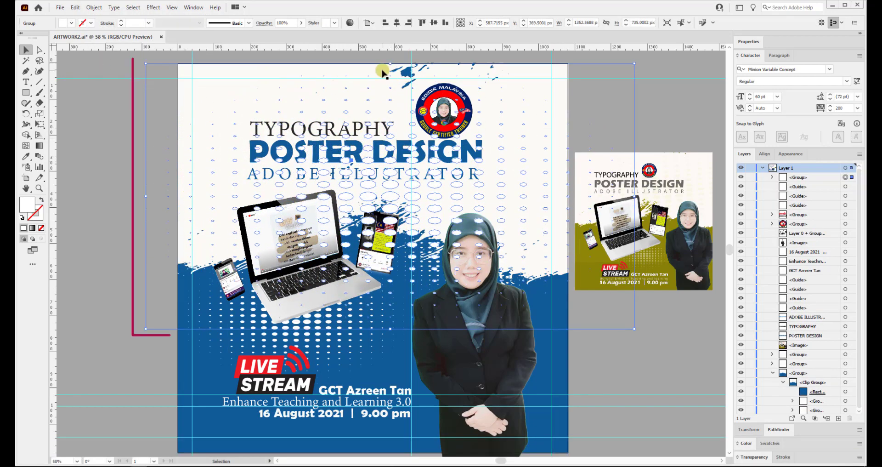
# Sample the background blue onto the dots copy and lower its opacity to 33%.
pyautogui.click(27, 157)
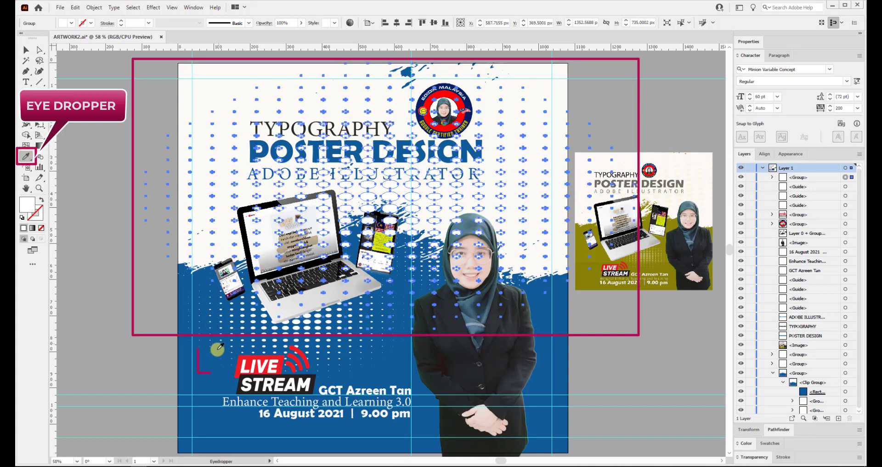
pyautogui.click(210, 364)
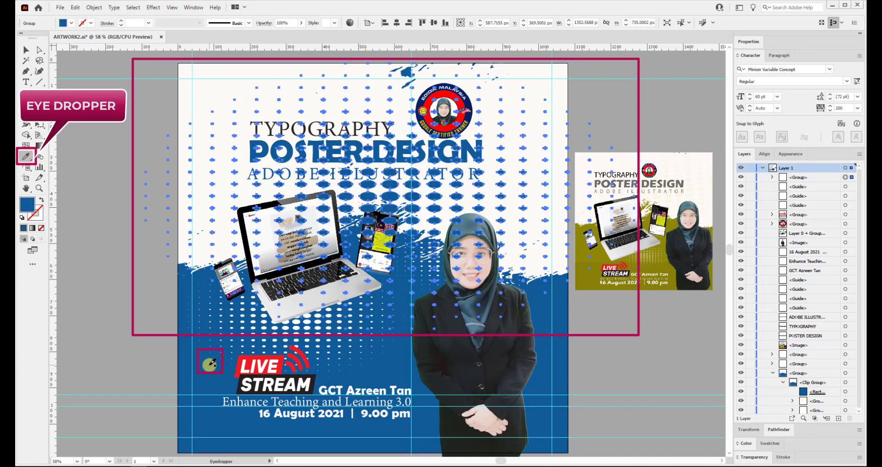
pyautogui.click(34, 52)
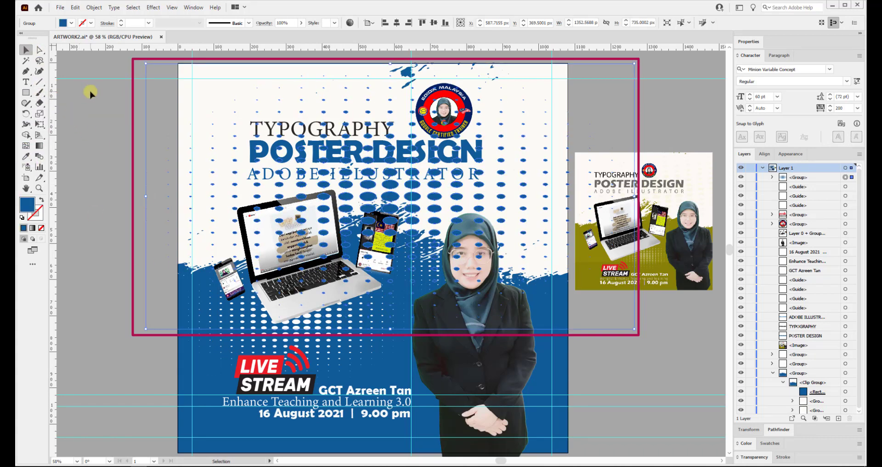
pyautogui.click(300, 24)
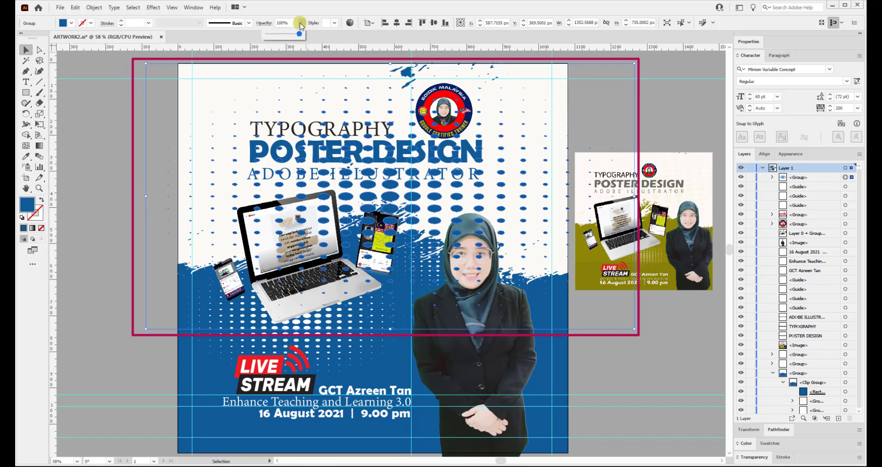
pyautogui.moveTo(278, 40); pyautogui.dragTo(272, 37)
pyautogui.click(118, 88)
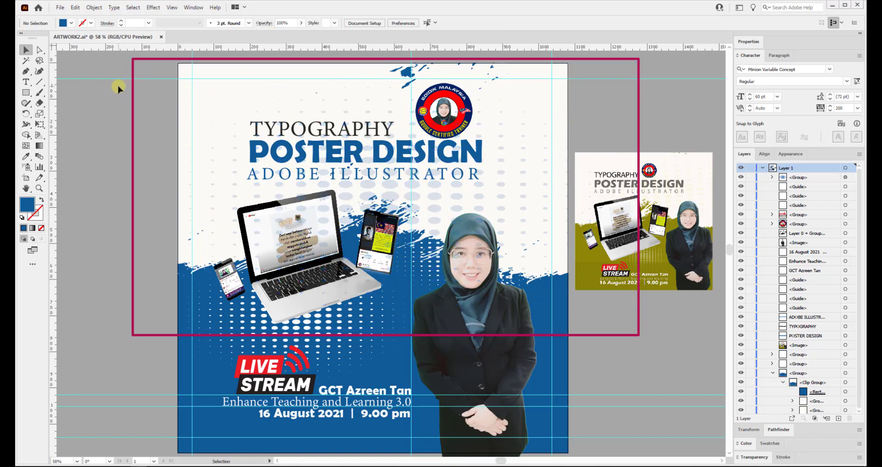
# Reposition the dots copy behind the headings and fade it to 5% opacity.
pyautogui.moveTo(418, 196)
pyautogui.mouseDown()
pyautogui.moveTo(373, 110)
pyautogui.moveTo(373, 170)
pyautogui.moveTo(410, 189)
pyautogui.moveTo(482, 191)
pyautogui.mouseUp()
pyautogui.click(631, 108)
pyautogui.click(638, 113)
pyautogui.click(584, 341)
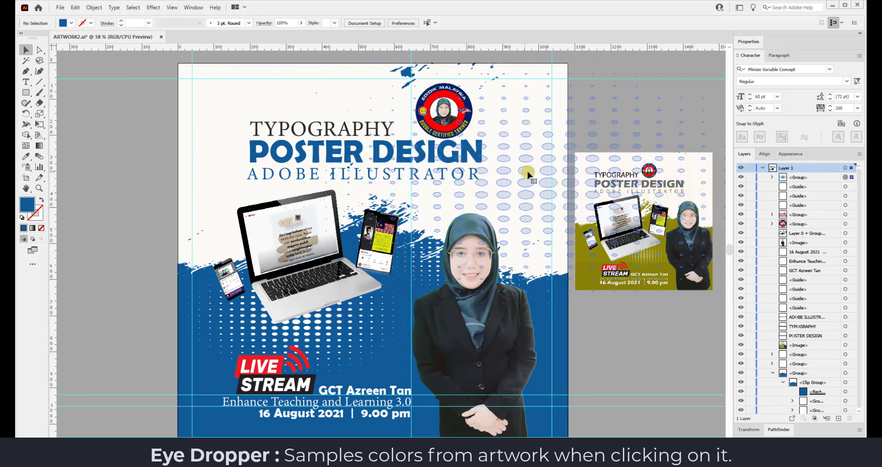
pyautogui.moveTo(528, 173); pyautogui.dragTo(448, 114)
pyautogui.click(601, 109)
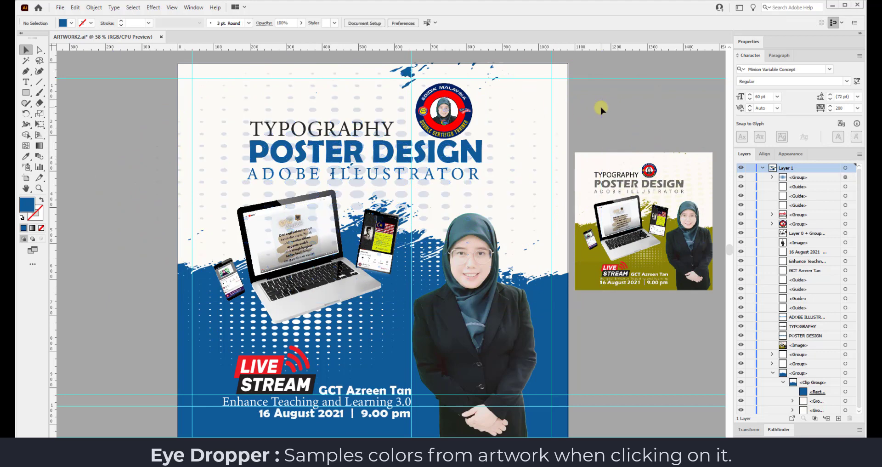
pyautogui.click(252, 120)
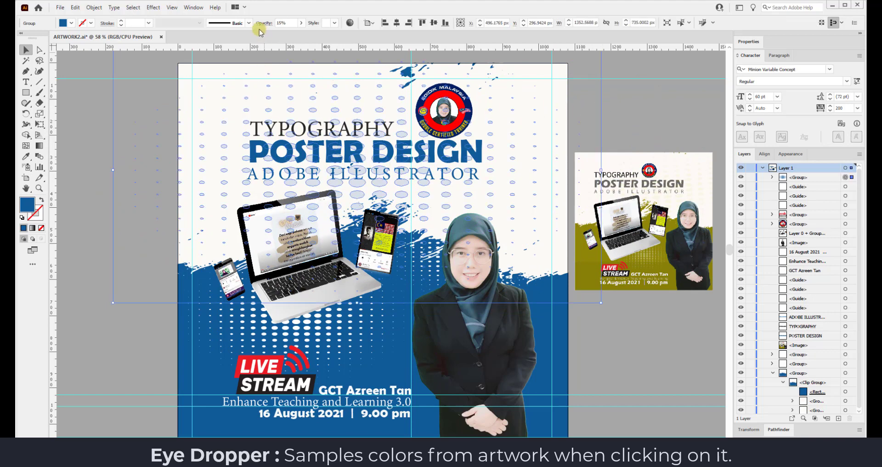
pyautogui.click(301, 22)
pyautogui.click(657, 109)
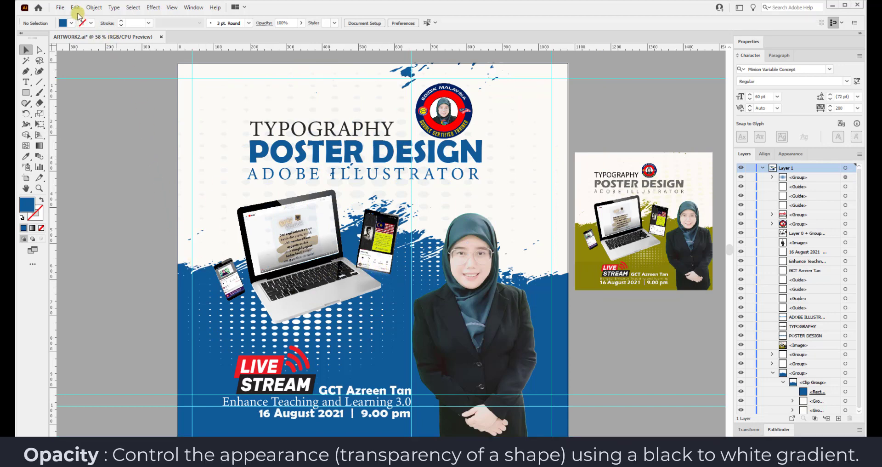
# Draw a rectangle from the artboard's top-left corner over the upper poster at 26% opacity.
pyautogui.click(26, 91)
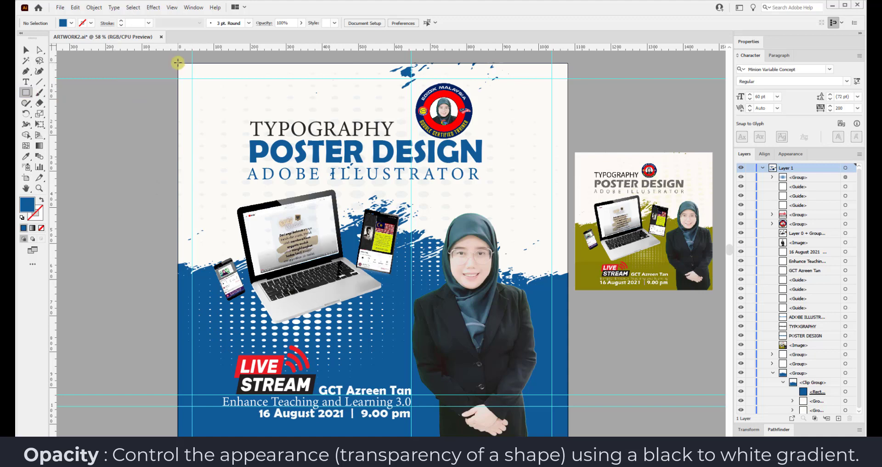
pyautogui.moveTo(178, 66)
pyautogui.mouseDown()
pyautogui.moveTo(269, 105)
pyautogui.moveTo(554, 315)
pyautogui.moveTo(570, 391)
pyautogui.moveTo(575, 370)
pyautogui.moveTo(576, 381)
pyautogui.moveTo(568, 379)
pyautogui.mouseUp()
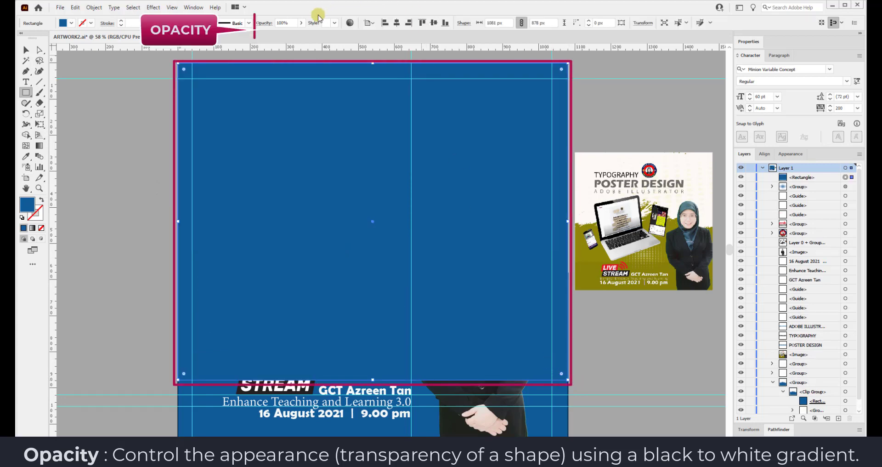
pyautogui.click(301, 23)
pyautogui.moveTo(299, 36); pyautogui.dragTo(288, 36)
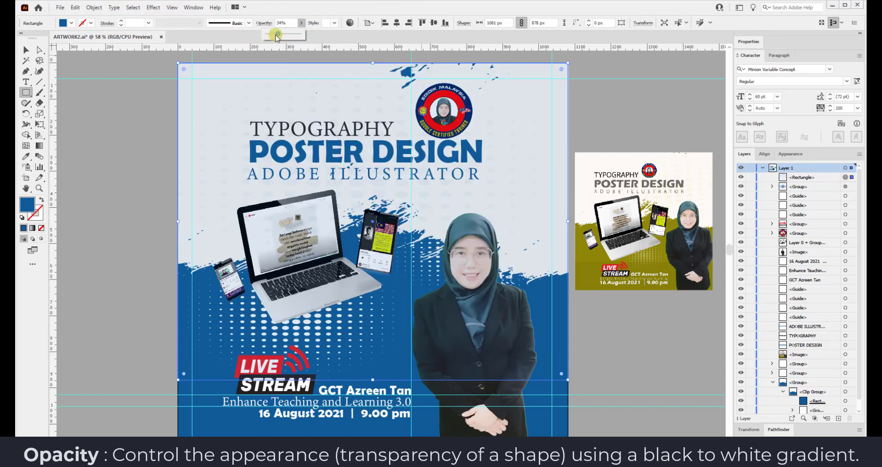
pyautogui.moveTo(276, 36); pyautogui.dragTo(273, 36)
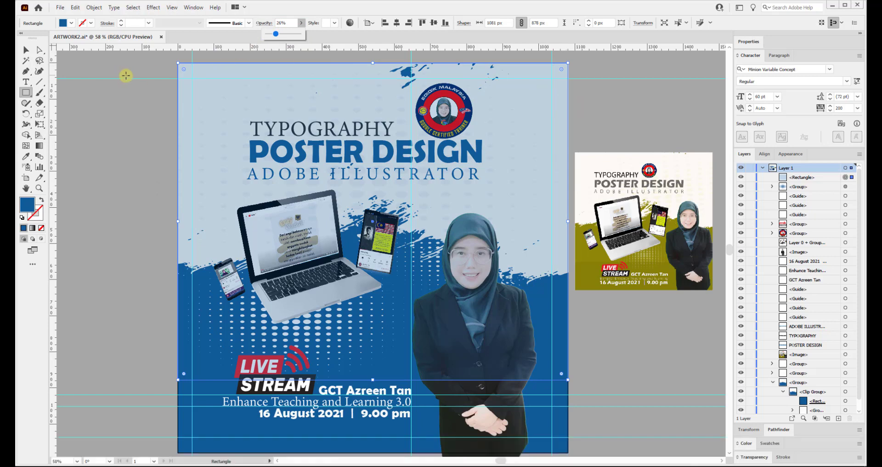
pyautogui.click(25, 49)
# Move the 26% opacity rectangle about 53 px right.
pyautogui.click(106, 109)
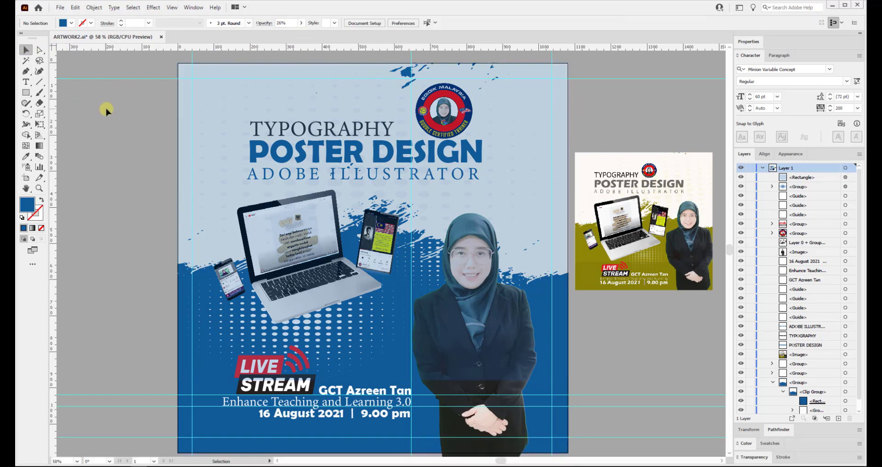
pyautogui.click(533, 131)
pyautogui.moveTo(529, 132); pyautogui.dragTo(553, 133)
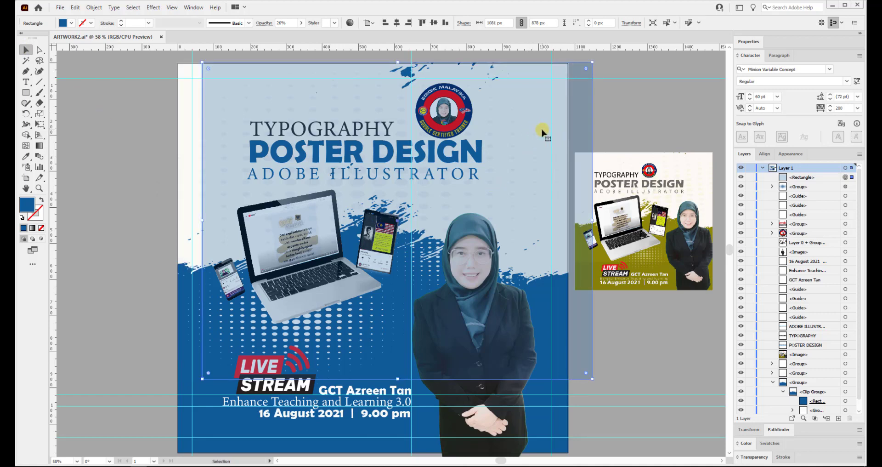
# Bring the pale overlay rectangle in front of all the poster artwork.
pyautogui.rightClick(542, 131)
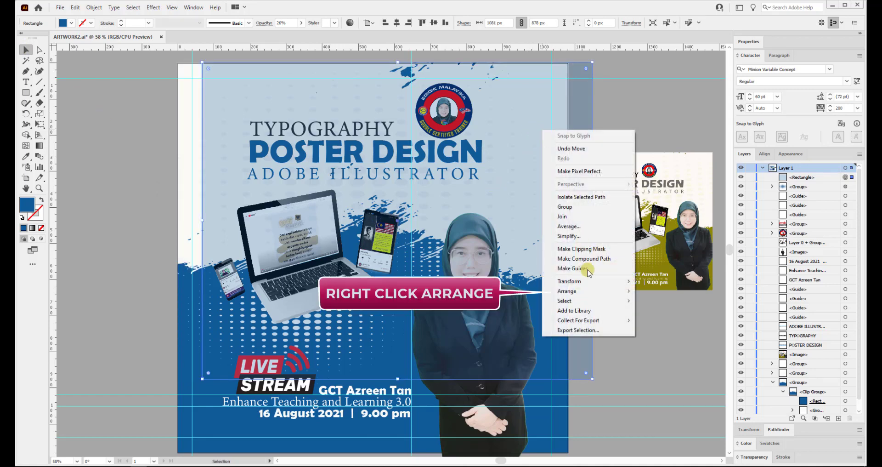
pyautogui.moveTo(629, 291)
pyautogui.click(661, 318)
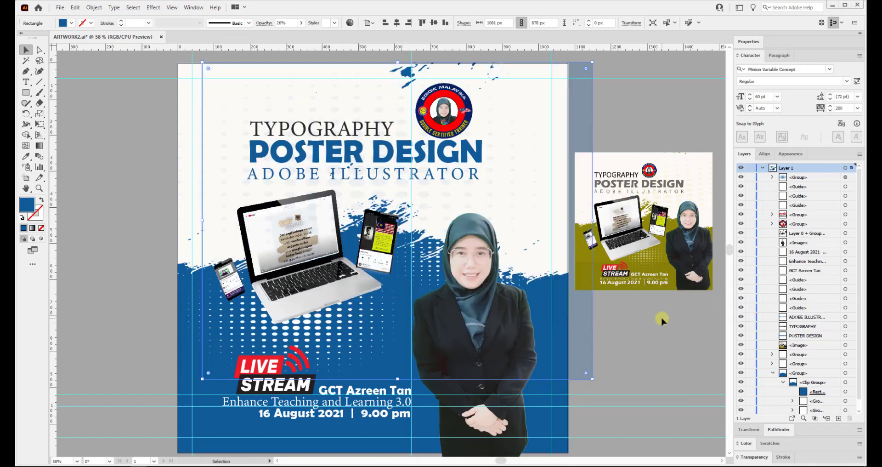
pyautogui.moveTo(580, 318); pyautogui.dragTo(571, 325)
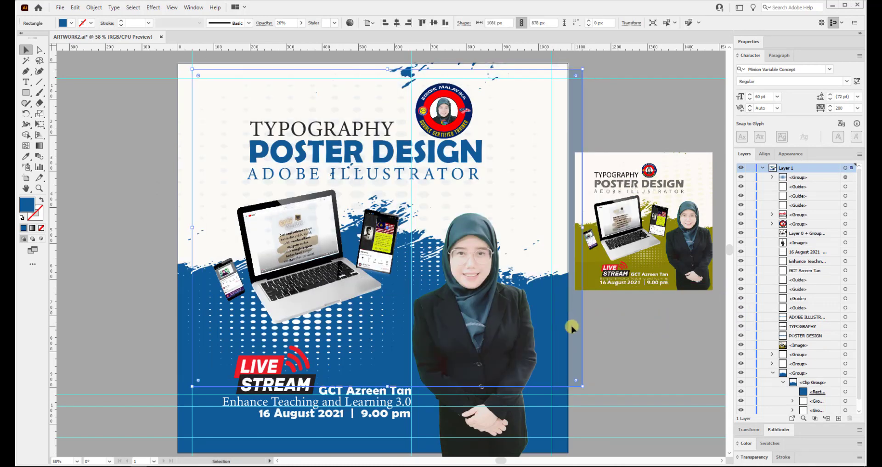
pyautogui.rightClick(571, 325)
pyautogui.moveTo(607, 281)
pyautogui.click(691, 281)
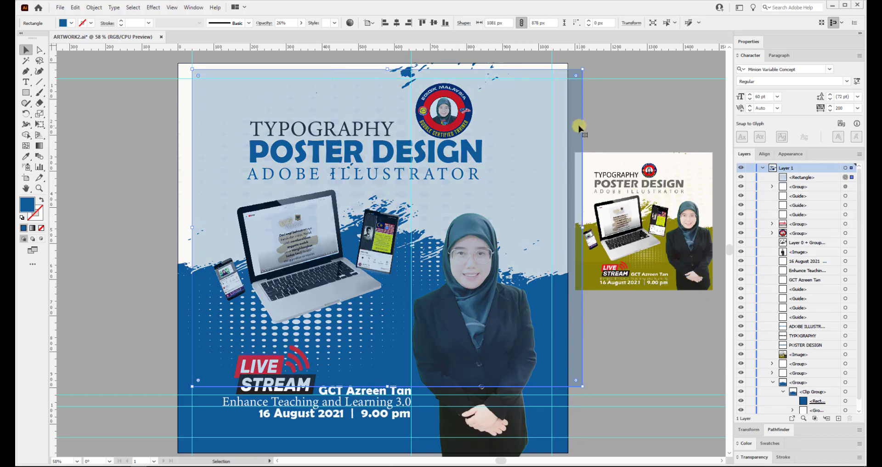
# Set the rectangle's opacity to 8% and widen it across the artboard to about 1094 px.
pyautogui.click(301, 23)
pyautogui.moveTo(276, 37); pyautogui.dragTo(269, 37)
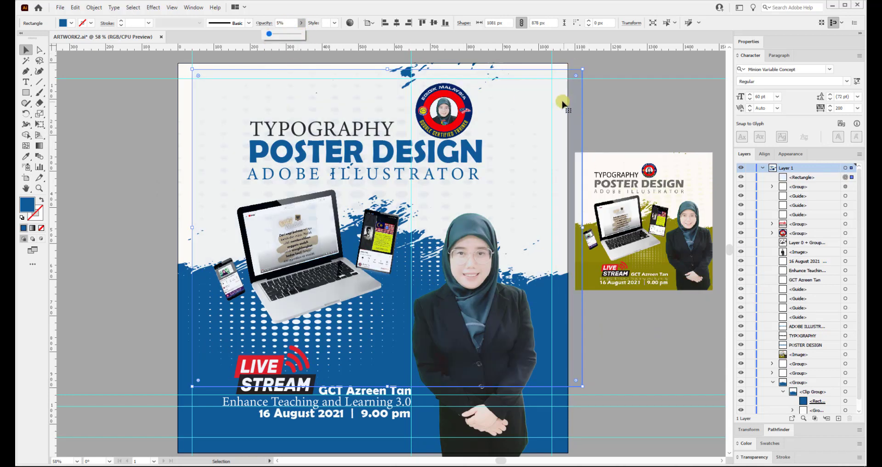
pyautogui.moveTo(561, 98); pyautogui.dragTo(545, 92)
pyautogui.moveTo(566, 223); pyautogui.dragTo(570, 225)
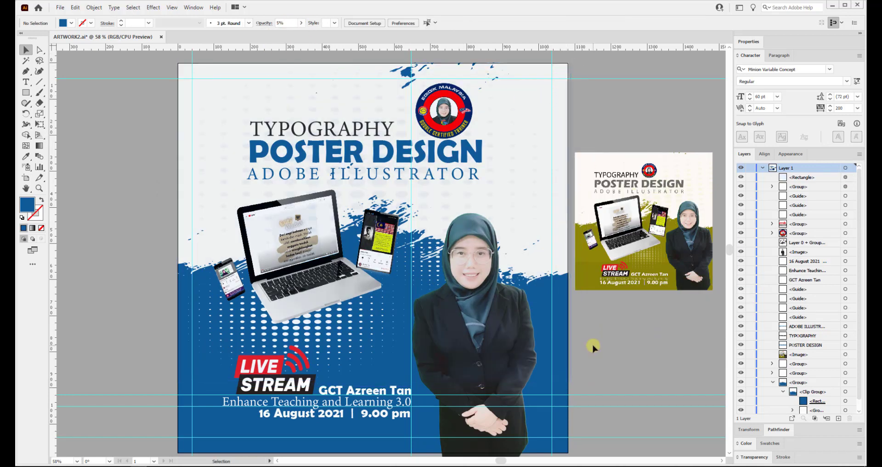
pyautogui.click(301, 22)
pyautogui.moveTo(268, 36); pyautogui.dragTo(270, 37)
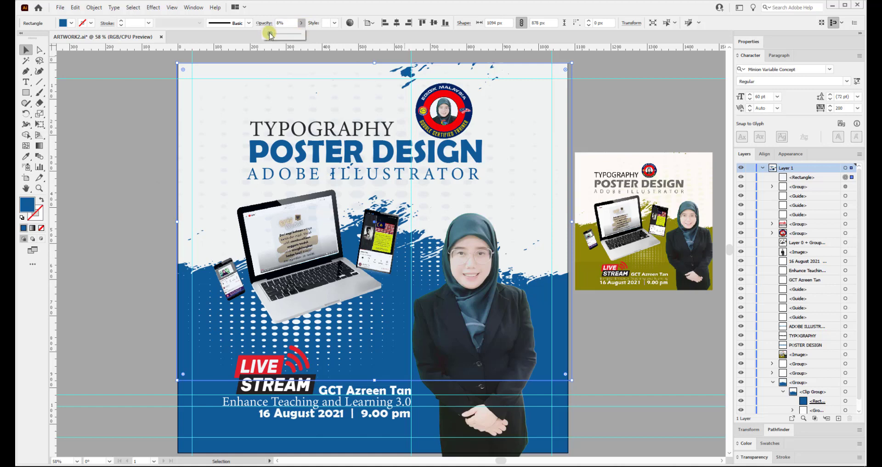
# Lower the rectangle's top edge to mid-poster, below the headings.
pyautogui.click(617, 100)
pyautogui.click(544, 147)
pyautogui.moveTo(373, 64); pyautogui.dragTo(371, 181)
pyautogui.click(607, 103)
pyautogui.click(544, 171)
pyautogui.click(630, 115)
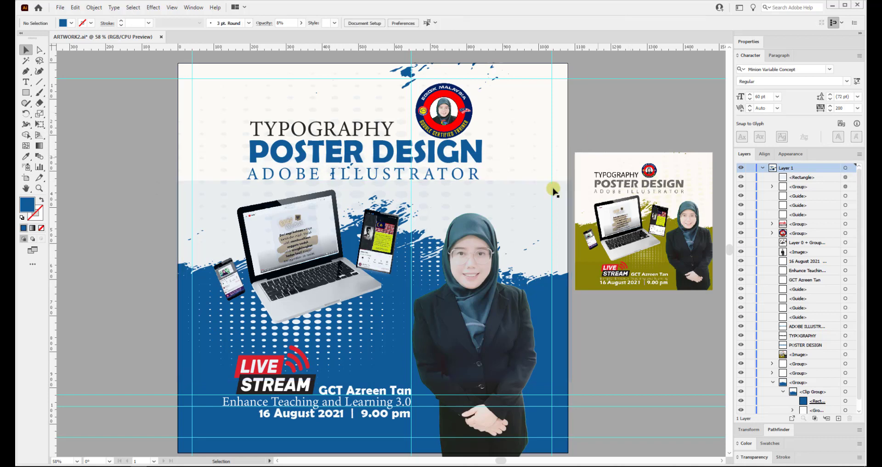
pyautogui.click(512, 204)
pyautogui.moveTo(372, 181); pyautogui.dragTo(373, 209)
# Extend the rectangle's bottom edge further down and trim its width slightly.
pyautogui.click(607, 129)
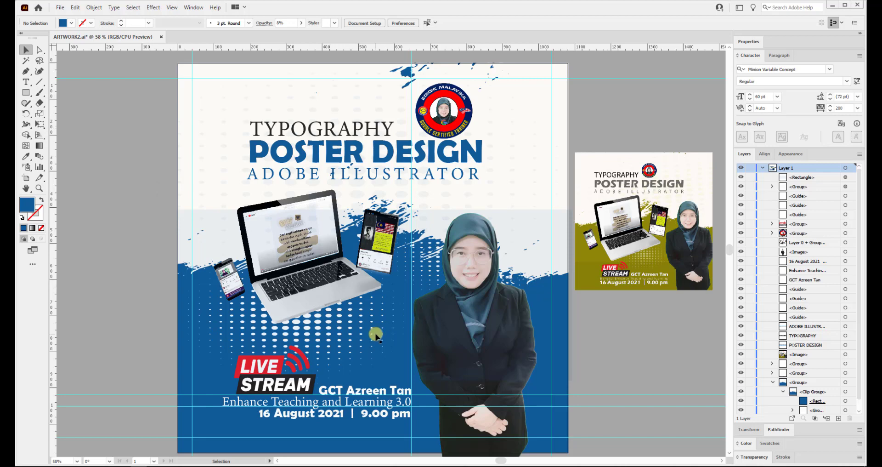
pyautogui.click(376, 336)
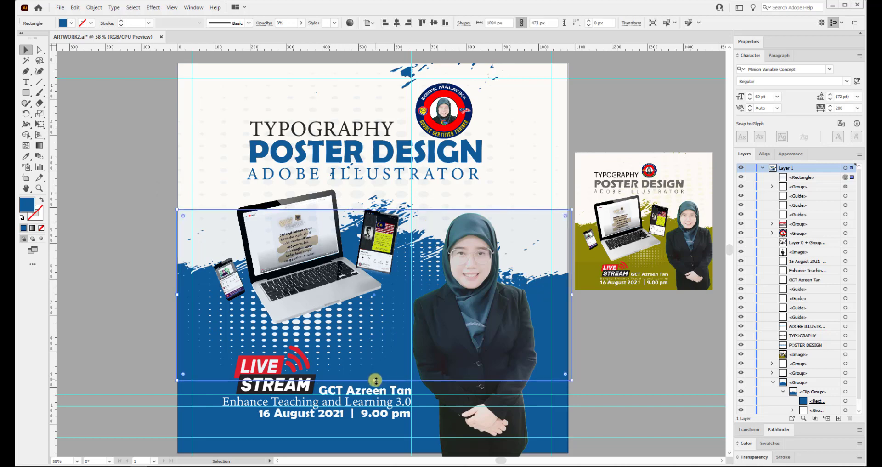
pyautogui.moveTo(376, 380); pyautogui.dragTo(372, 425)
pyautogui.click(608, 343)
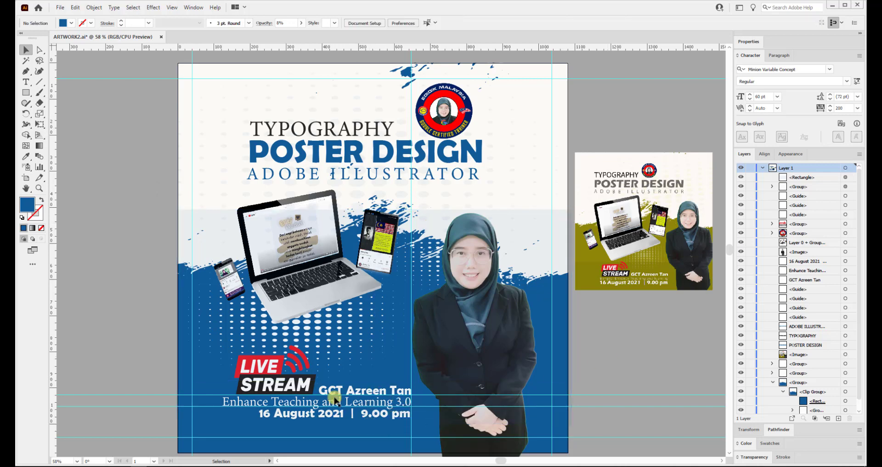
pyautogui.click(543, 250)
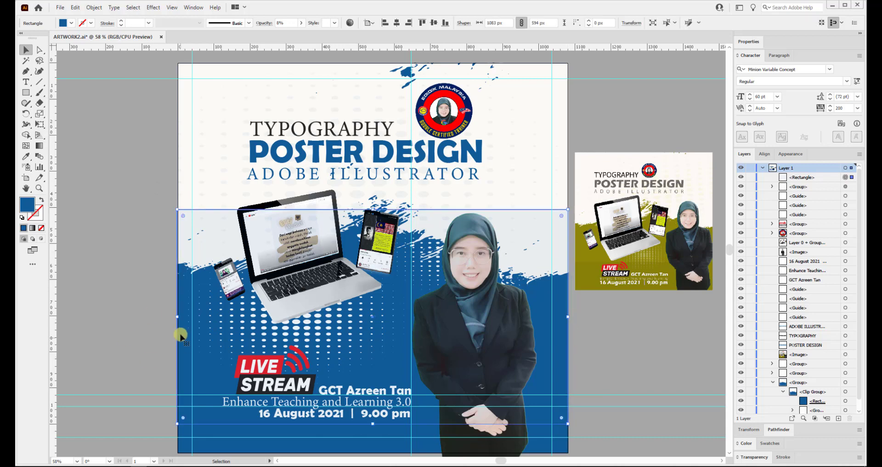
pyautogui.moveTo(180, 338); pyautogui.dragTo(180, 314)
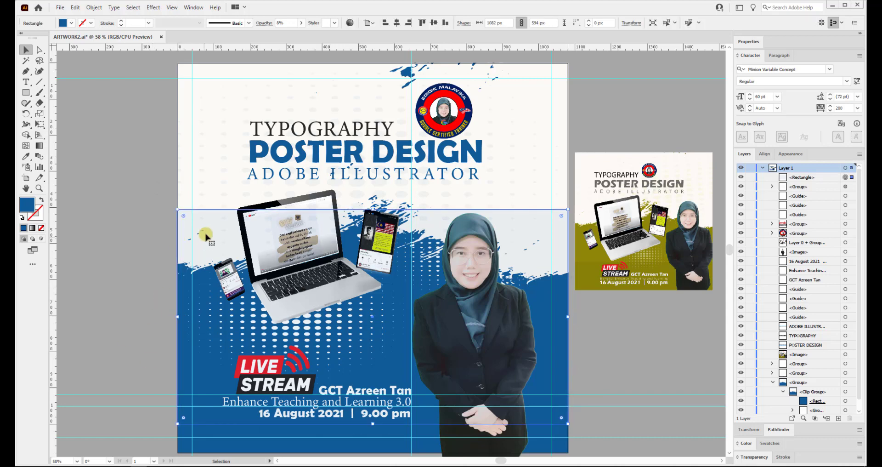
pyautogui.click(580, 422)
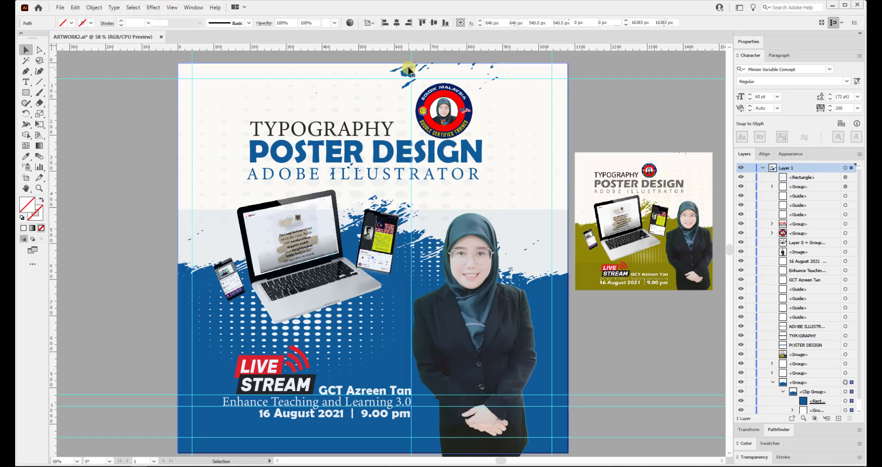
pyautogui.doubleClick(409, 70)
pyautogui.press('Escape')
pyautogui.doubleClick(409, 71)
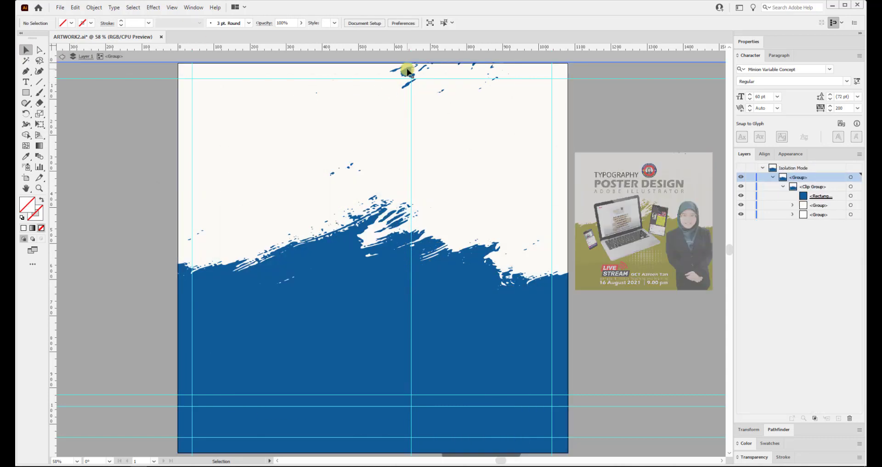
pyautogui.doubleClick(408, 71)
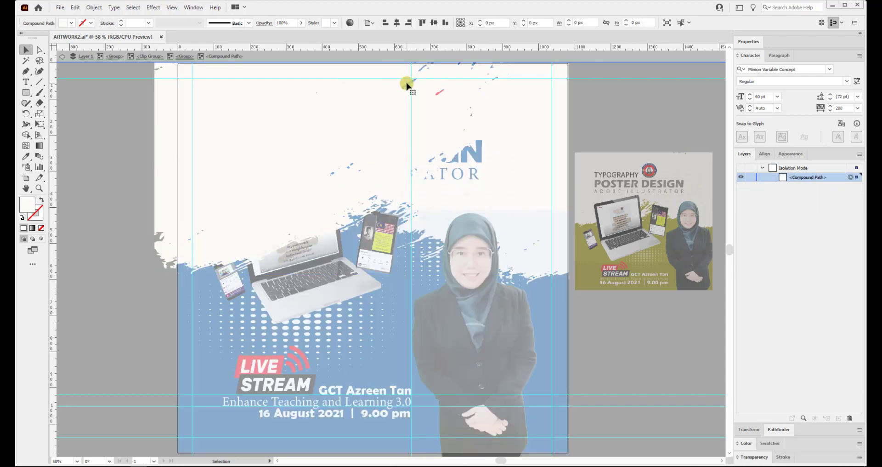
pyautogui.click(469, 66)
pyautogui.doubleClick(415, 65)
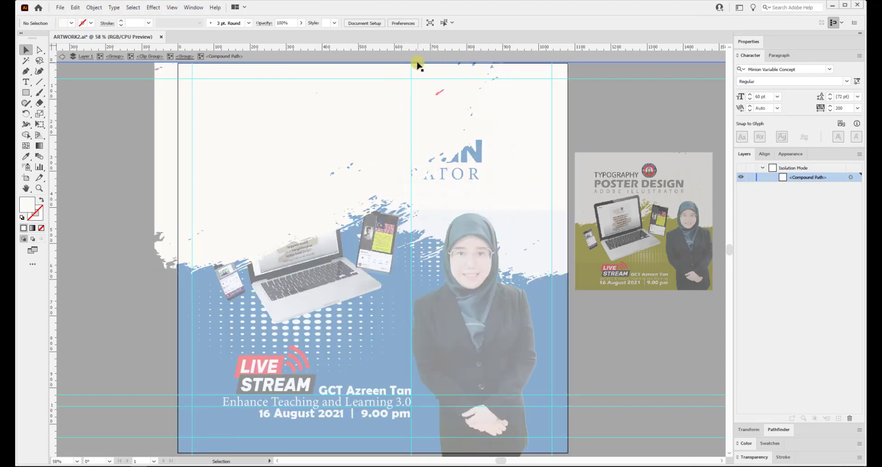
pyautogui.doubleClick(473, 66)
pyautogui.doubleClick(473, 66)
pyautogui.doubleClick(473, 65)
pyautogui.doubleClick(473, 66)
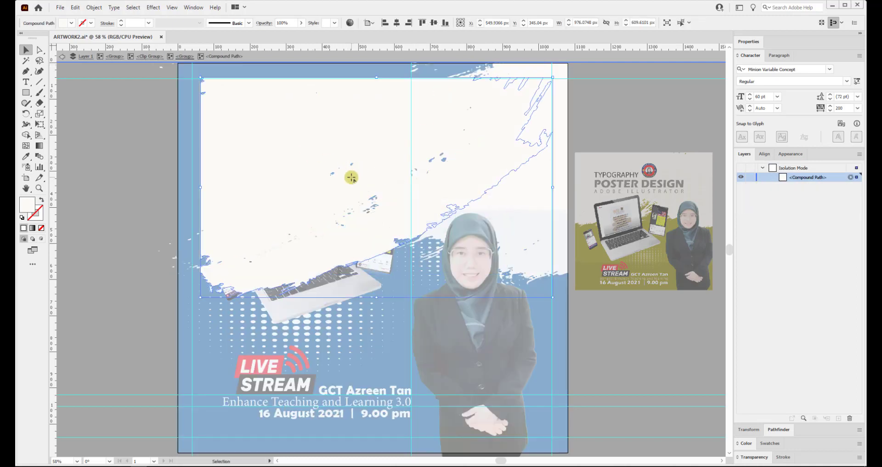
pyautogui.click(334, 175)
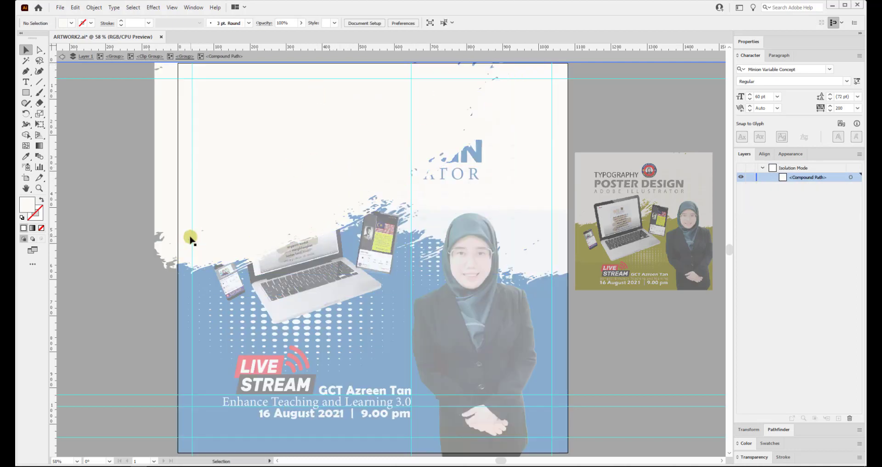
pyautogui.click(203, 231)
pyautogui.click(330, 213)
pyautogui.click(469, 111)
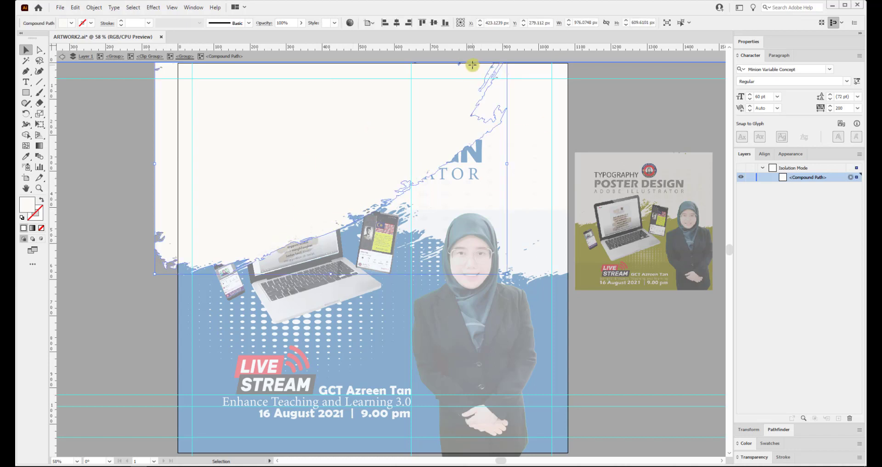
pyautogui.click(369, 117)
pyautogui.doubleClick(492, 68)
pyautogui.doubleClick(493, 68)
pyautogui.click(493, 69)
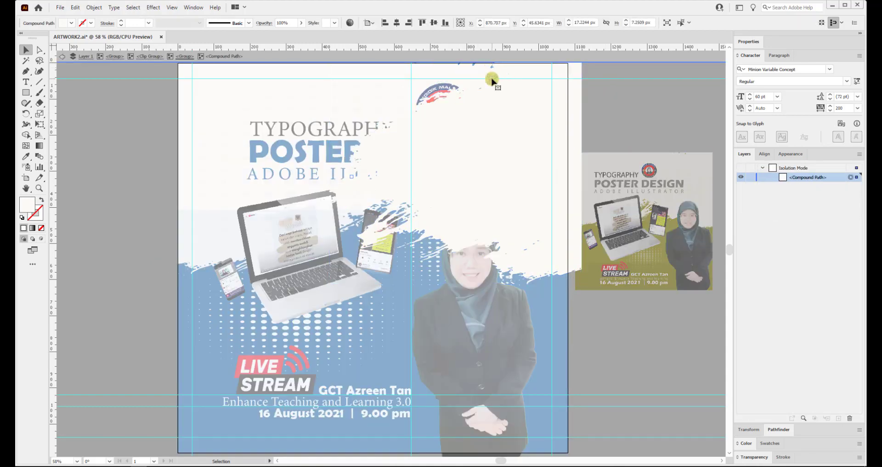
pyautogui.doubleClick(488, 79)
pyautogui.click(488, 78)
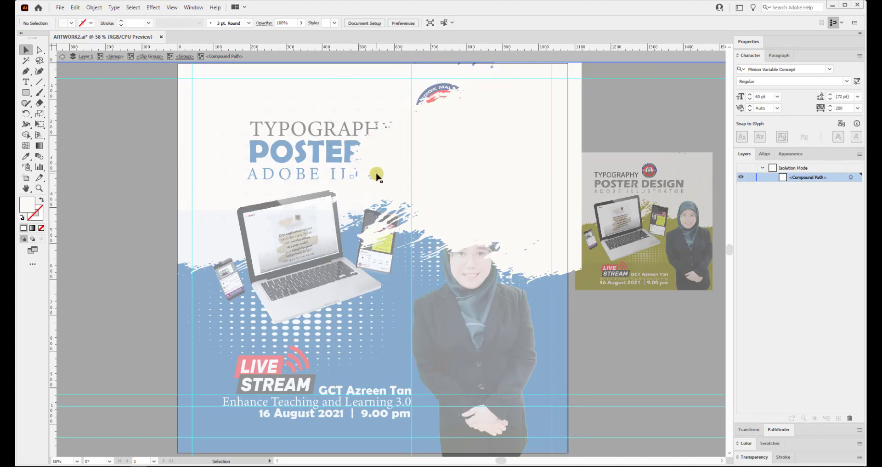
pyautogui.click(463, 90)
pyautogui.click(447, 97)
pyautogui.click(355, 177)
pyautogui.doubleClick(610, 101)
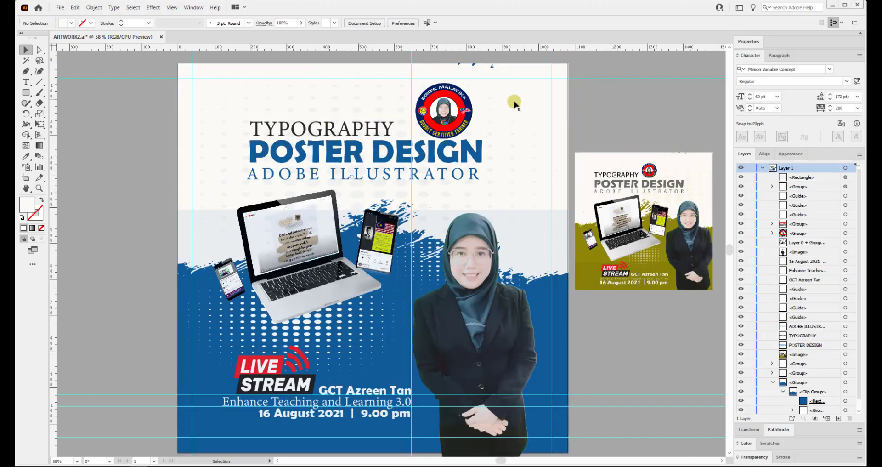
# Step into the nested splash groups in isolation mode, then return to the full poster.
pyautogui.scroll(3, 492, 64)
pyautogui.doubleClick(495, 76)
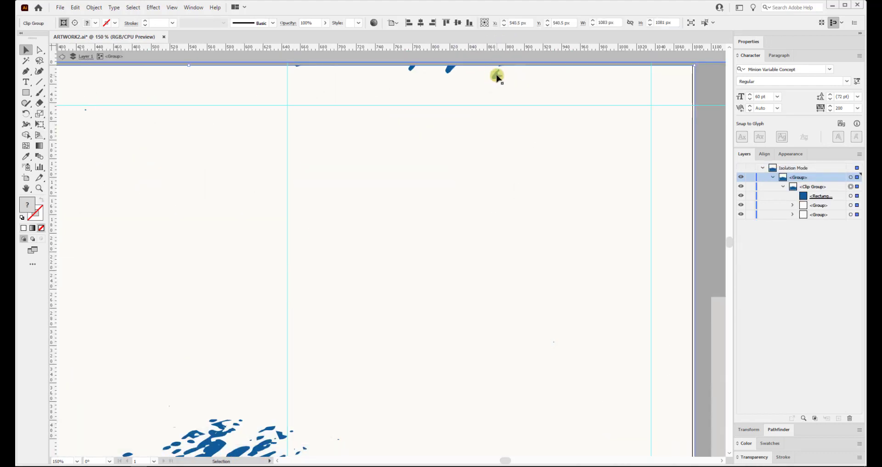
pyautogui.doubleClick(495, 75)
pyautogui.doubleClick(495, 75)
pyautogui.doubleClick(495, 76)
pyautogui.doubleClick(495, 76)
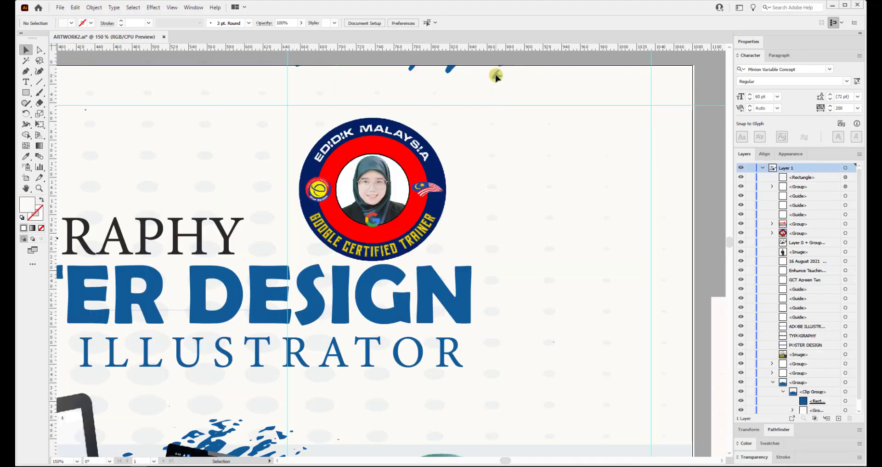
pyautogui.doubleClick(495, 76)
pyautogui.doubleClick(496, 78)
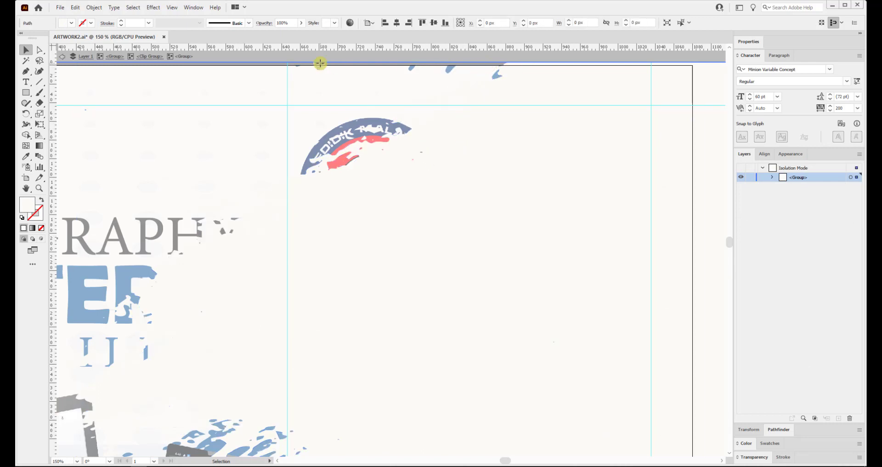
pyautogui.doubleClick(409, 69)
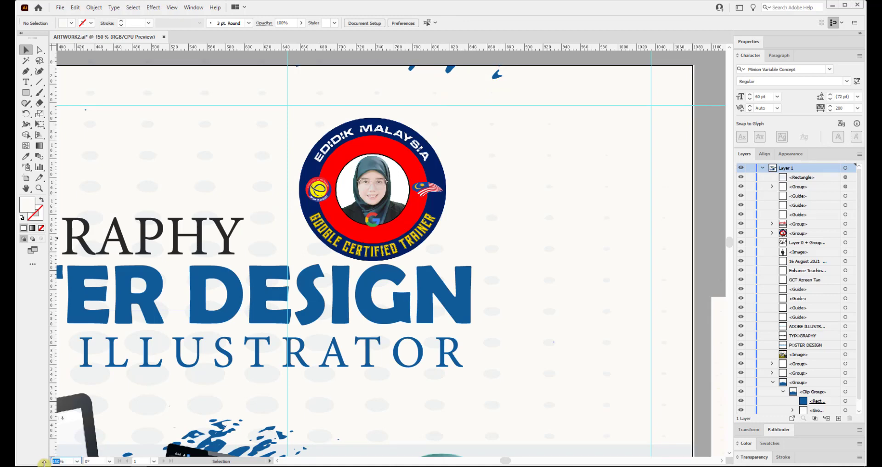
# Zoom the canvas to 130%, then out to 90%, 70% and 60%.
pyautogui.write('130')
pyautogui.press('Return')
pyautogui.write('90')
pyautogui.press('Return')
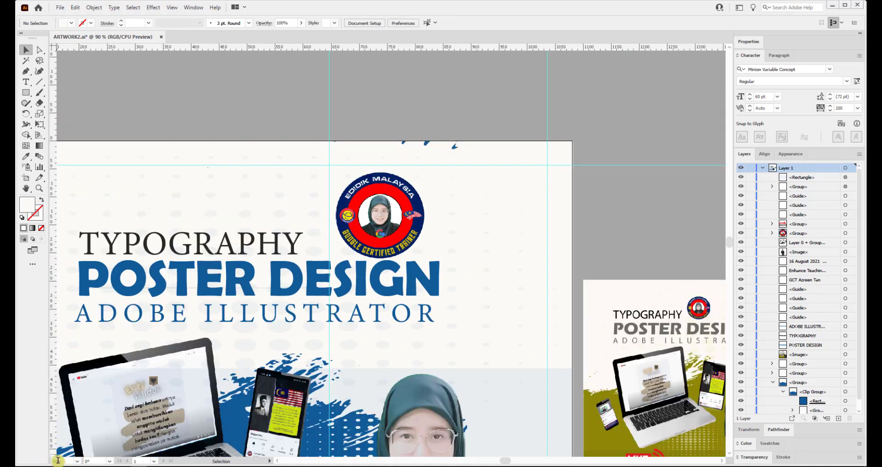
pyautogui.write('70')
pyautogui.press('Return')
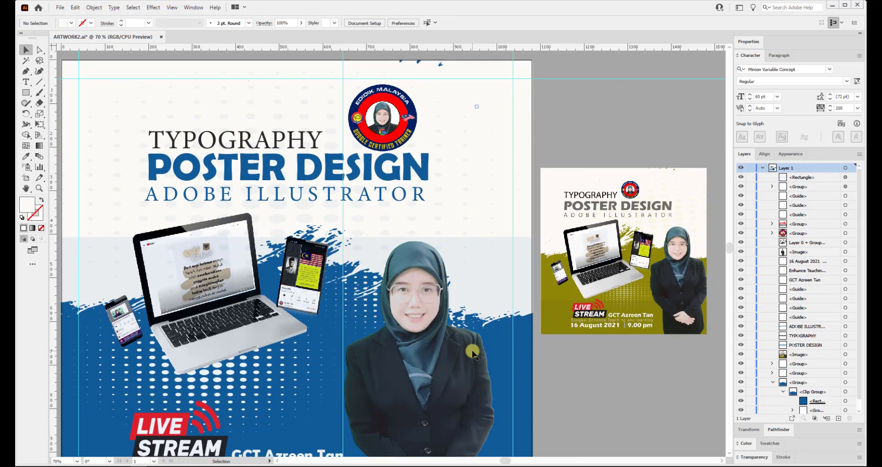
pyautogui.write('60')
pyautogui.press('Return')
# Check the blue background group, undo an accidental move, and zoom out to 50%.
pyautogui.scroll(-1, 592, 189)
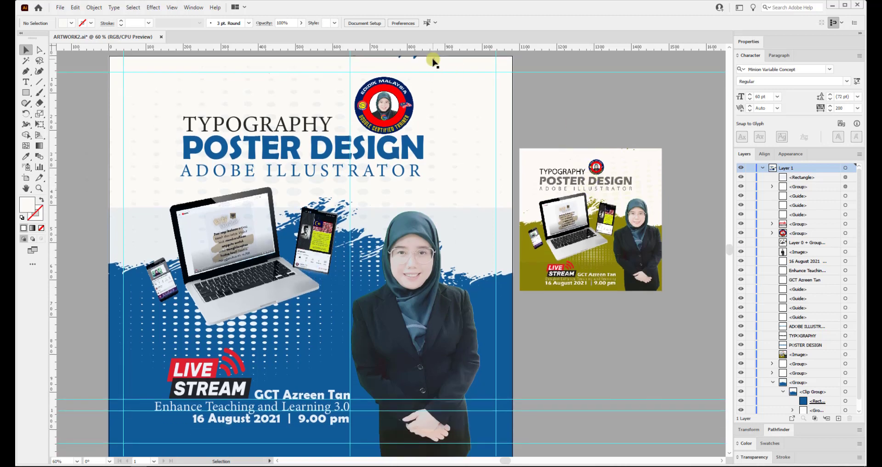
pyautogui.doubleClick(432, 61)
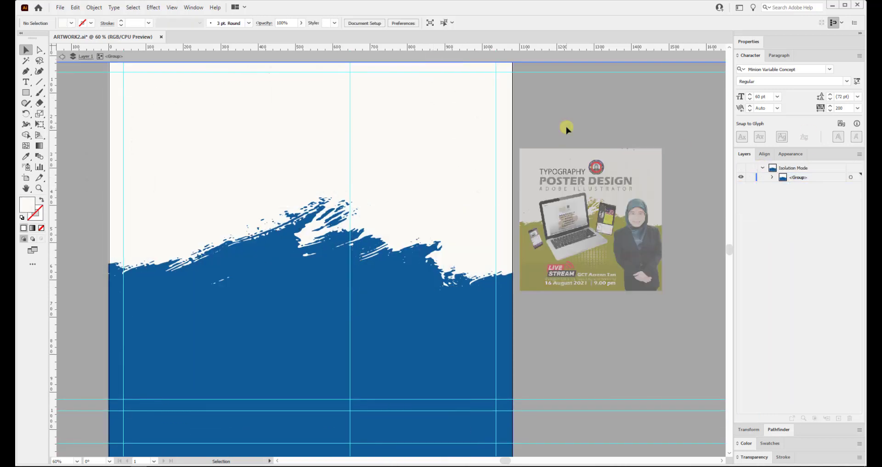
pyautogui.doubleClick(557, 118)
pyautogui.click(444, 85)
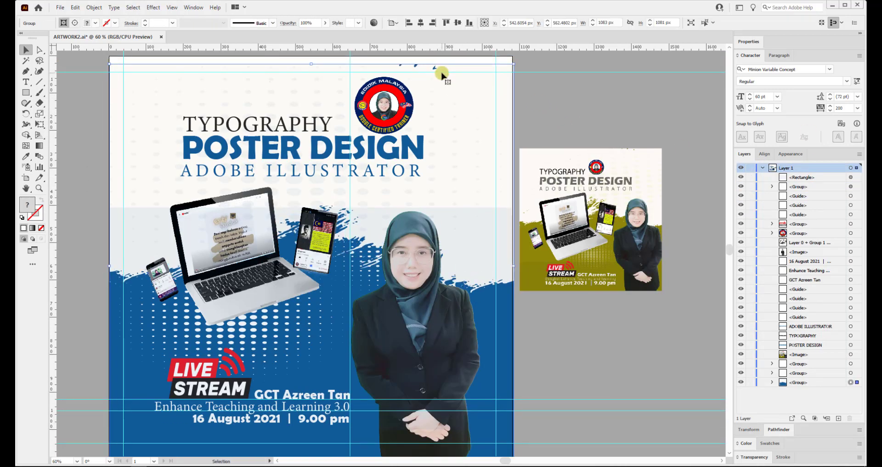
pyautogui.hotkey('ctrl', 'z')
pyautogui.moveTo(506, 462); pyautogui.dragTo(500, 460)
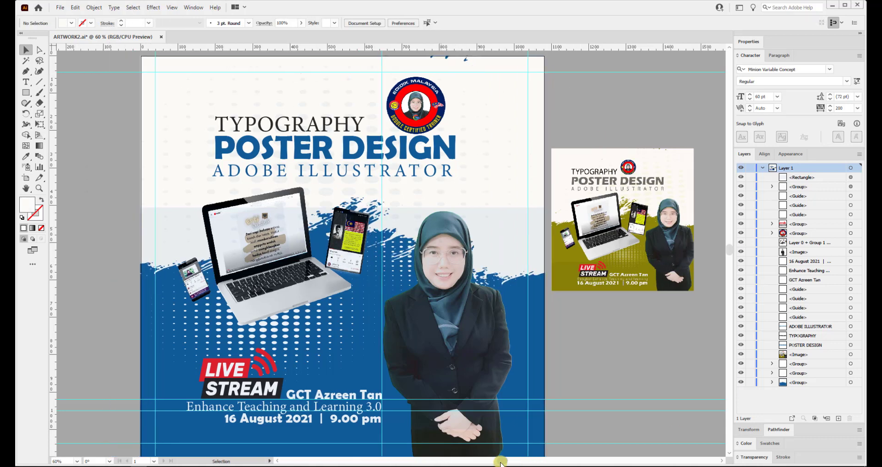
pyautogui.press('Return')
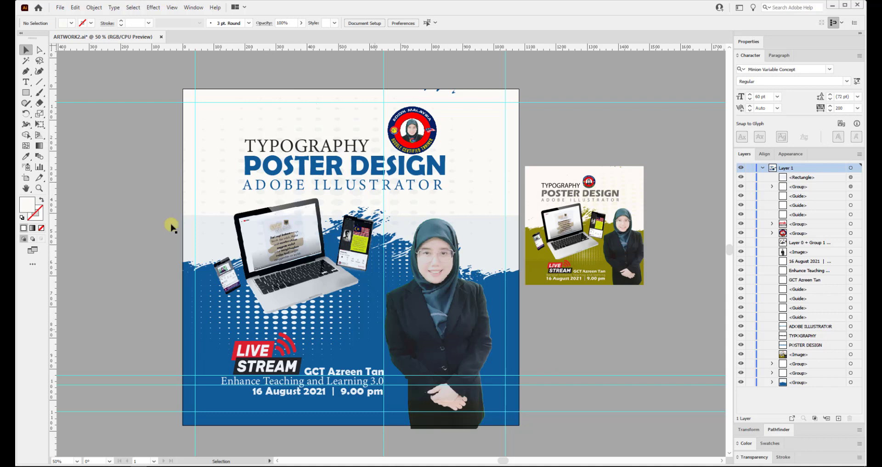
# Save the poster as ARTWORK2 OUTLINE.ai in D:\TYPOGRAPHY with the default Illustrator options.
pyautogui.click(61, 7)
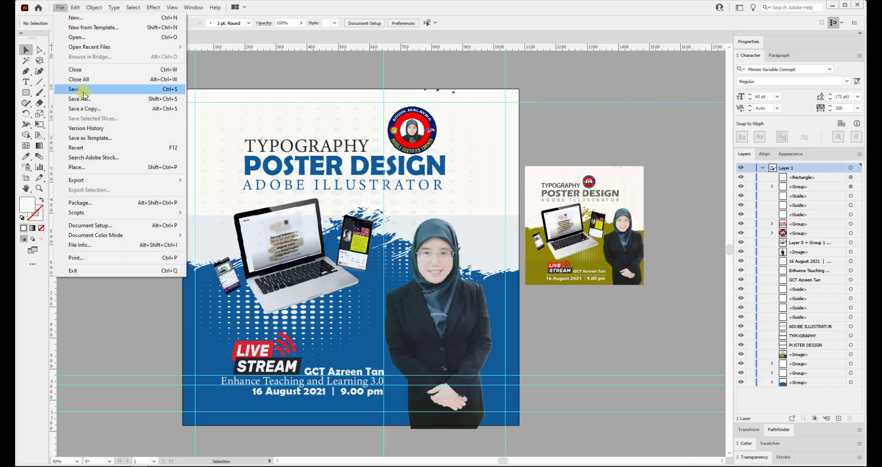
pyautogui.click(83, 88)
pyautogui.click(61, 10)
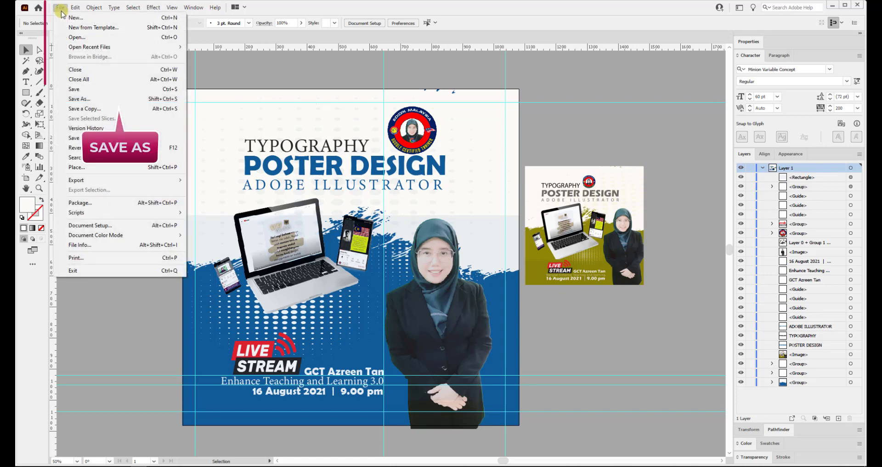
pyautogui.click(120, 99)
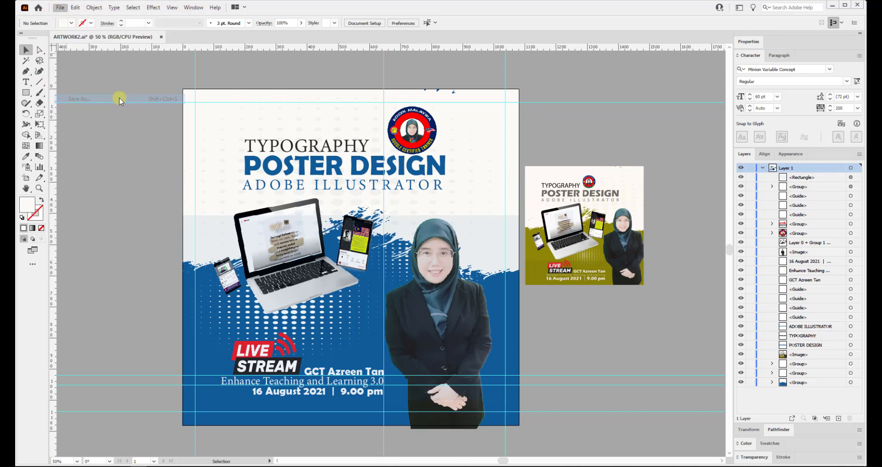
pyautogui.click(170, 238)
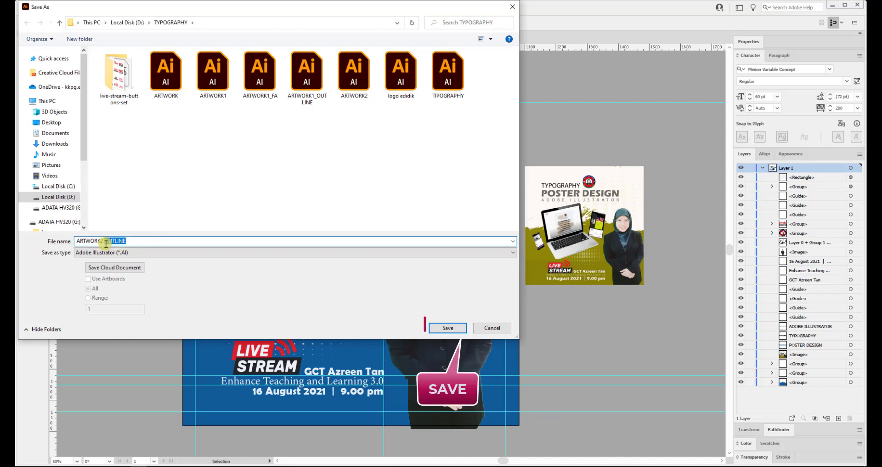
pyautogui.click(441, 328)
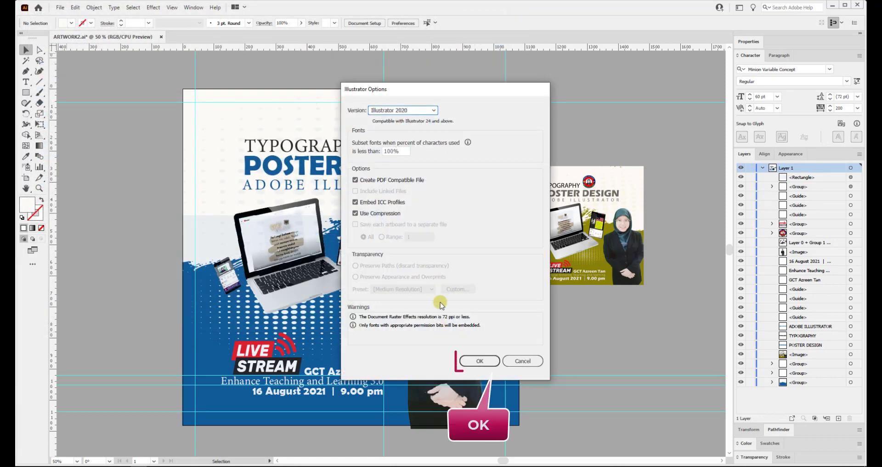
pyautogui.click(479, 361)
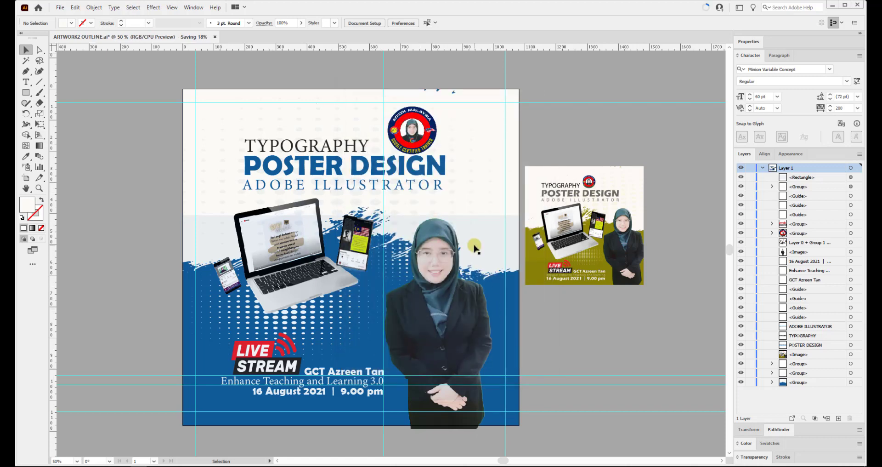
pyautogui.click(577, 243)
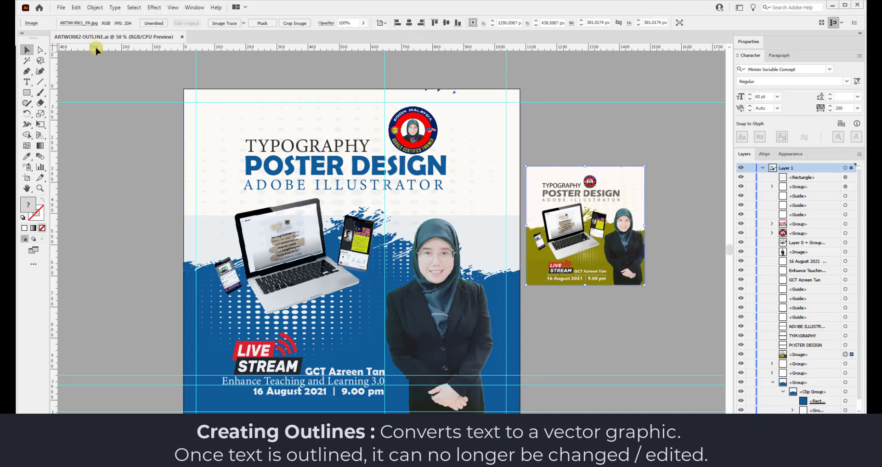
# Delete the olive thumbnail image, then select all artwork and convert the text to outlines.
pyautogui.click(76, 8)
pyautogui.click(105, 119)
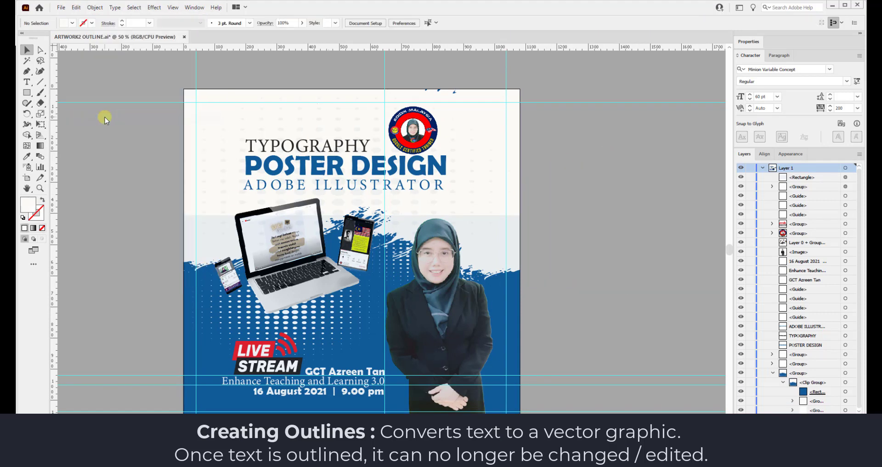
pyautogui.hotkey('ctrl', 'a')
pyautogui.click(115, 7)
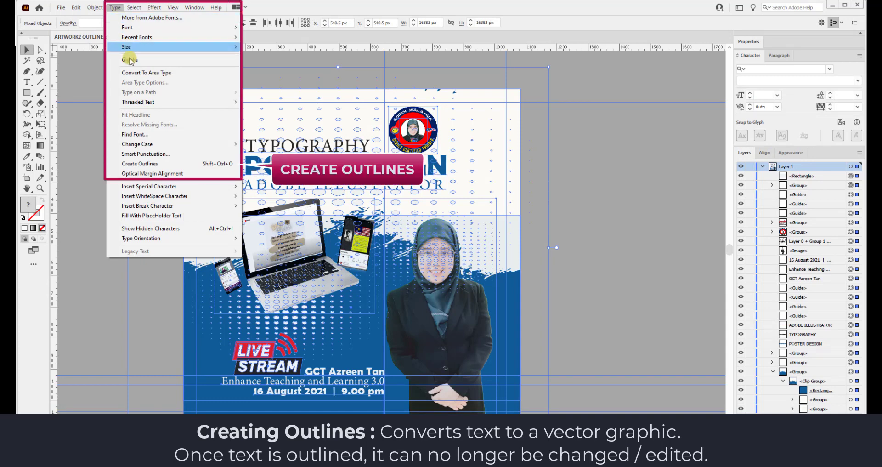
pyautogui.click(193, 165)
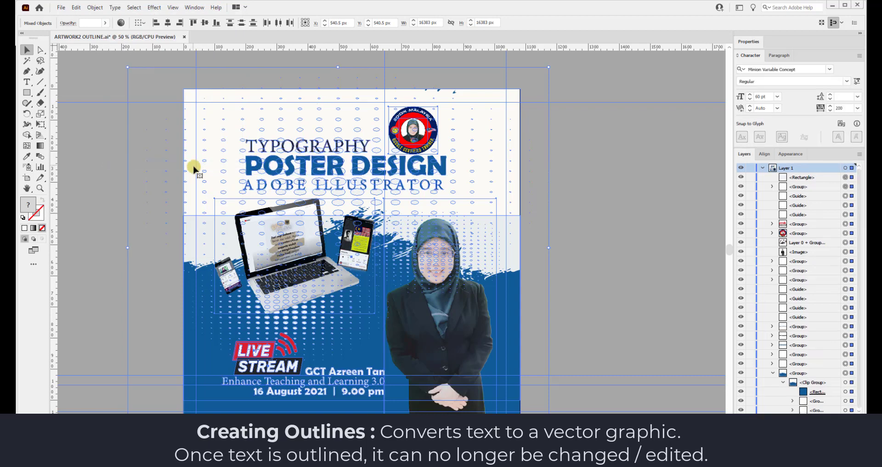
# Inspect the outlined POSTER DESIGN letters and TYPOGRAPHY word in isolation mode.
pyautogui.click(572, 139)
pyautogui.click(260, 166)
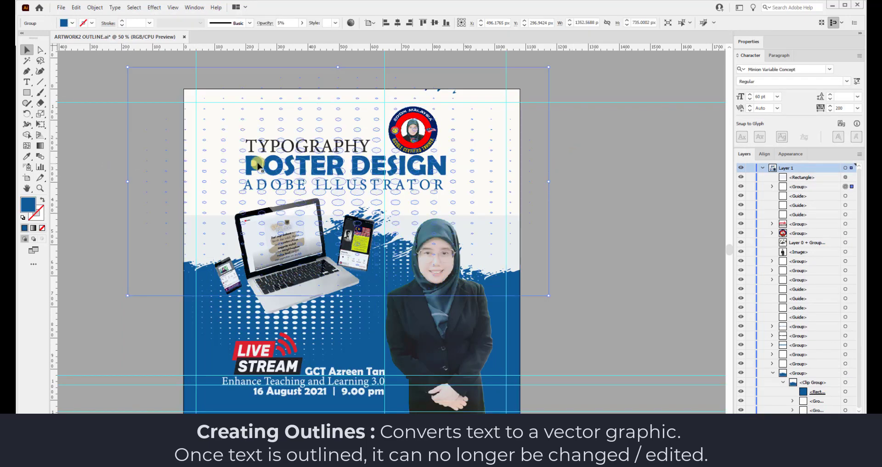
pyautogui.doubleClick(259, 166)
pyautogui.click(254, 166)
pyautogui.click(280, 162)
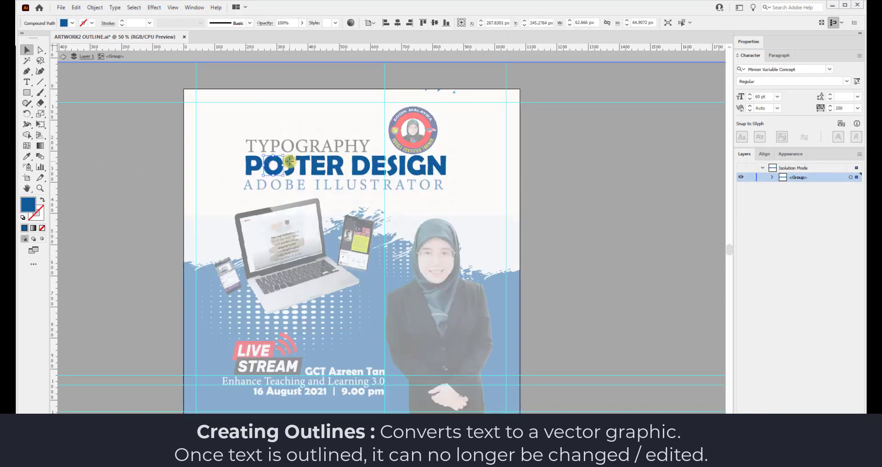
pyautogui.click(290, 162)
pyautogui.click(303, 162)
pyautogui.doubleClick(316, 147)
pyautogui.doubleClick(316, 147)
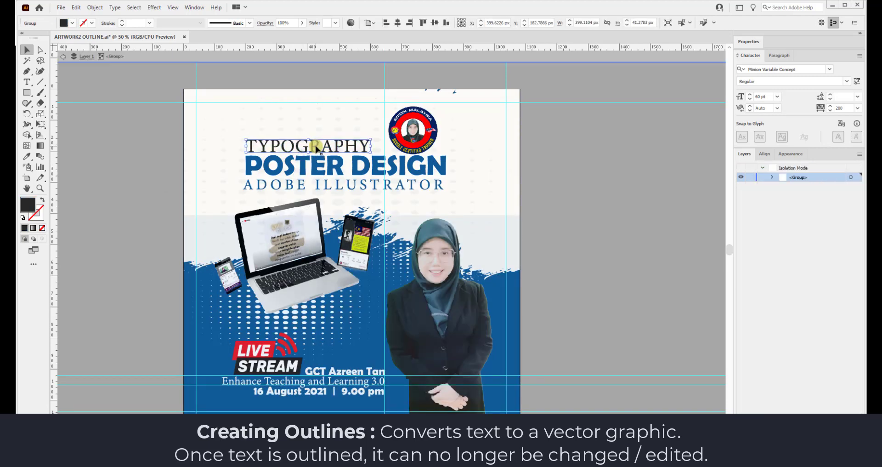
pyautogui.doubleClick(616, 222)
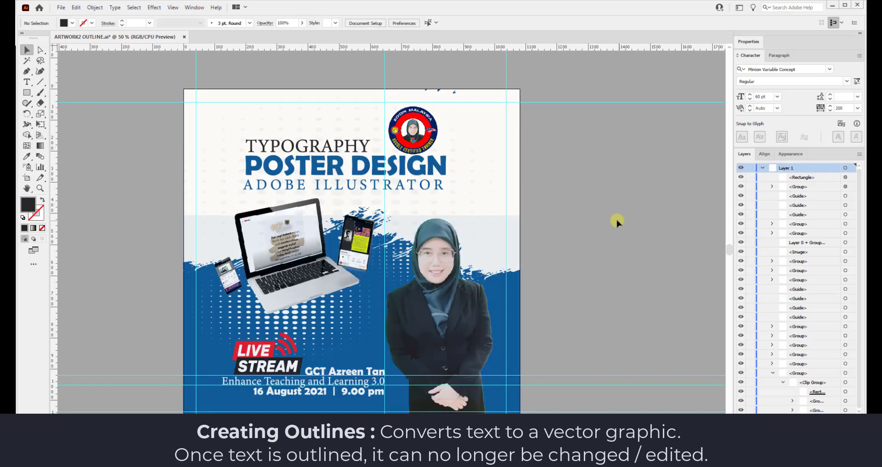
pyautogui.doubleClick(316, 369)
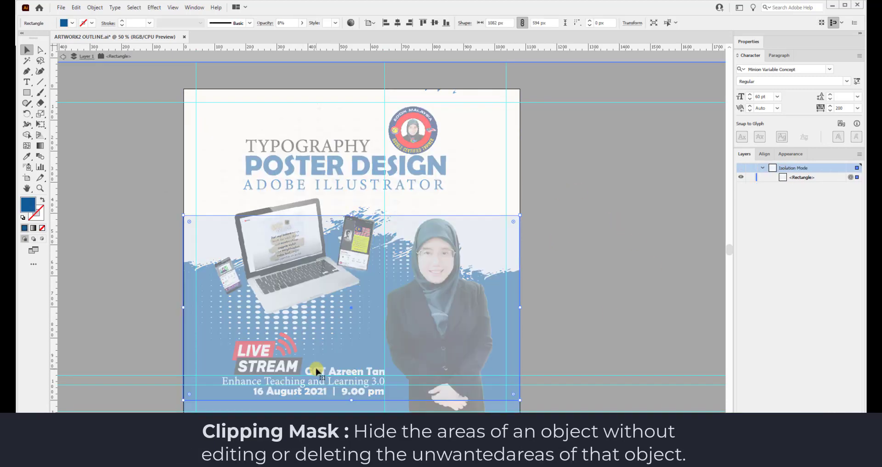
# Draw a rectangle over the whole artboard, select everything, and make a clipping mask.
pyautogui.doubleClick(580, 311)
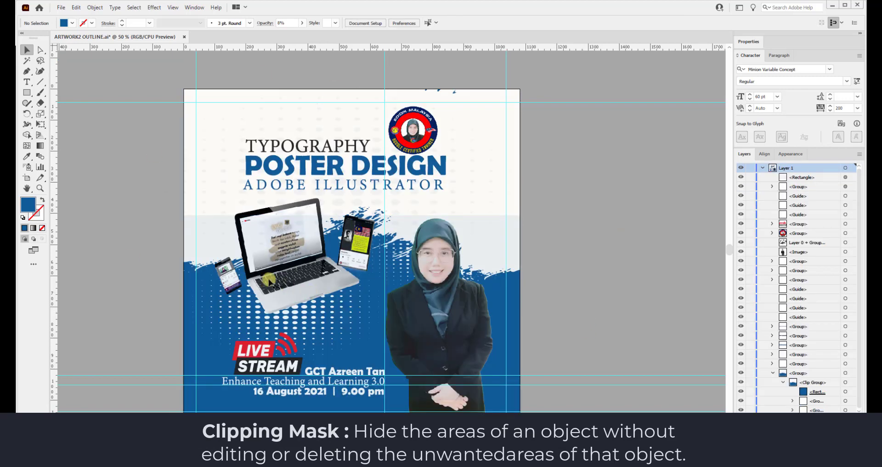
pyautogui.press('m')
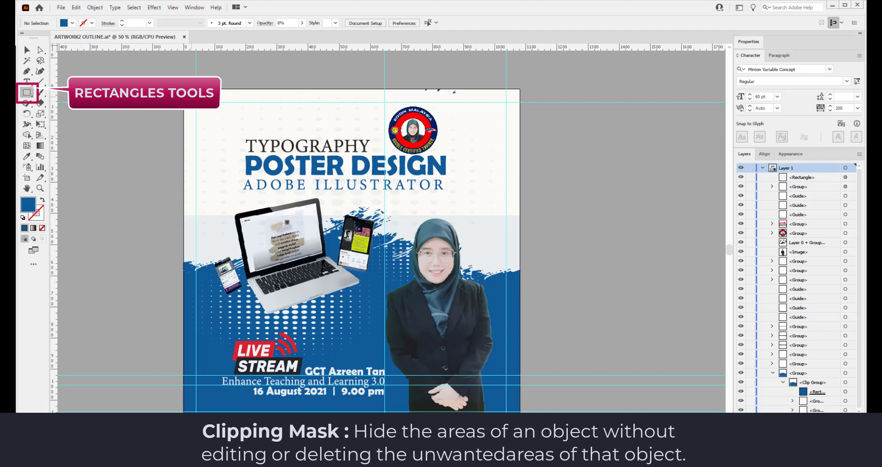
pyautogui.moveTo(183, 89); pyautogui.dragTo(520, 413)
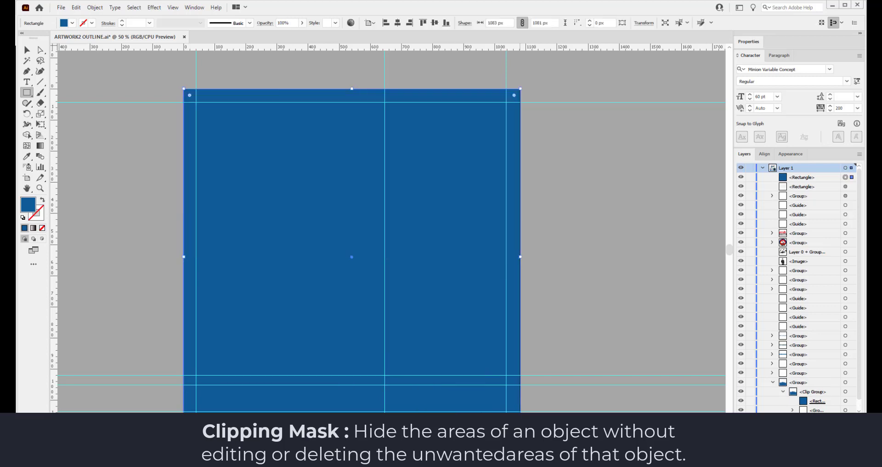
pyautogui.click(134, 7)
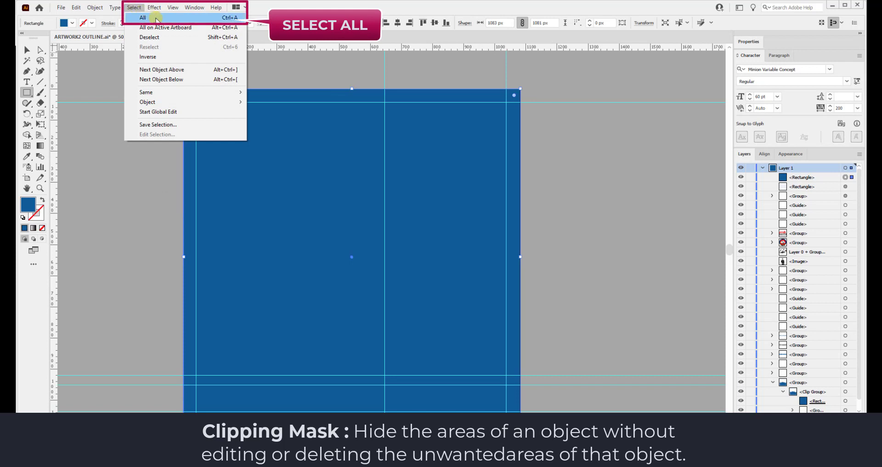
pyautogui.click(156, 18)
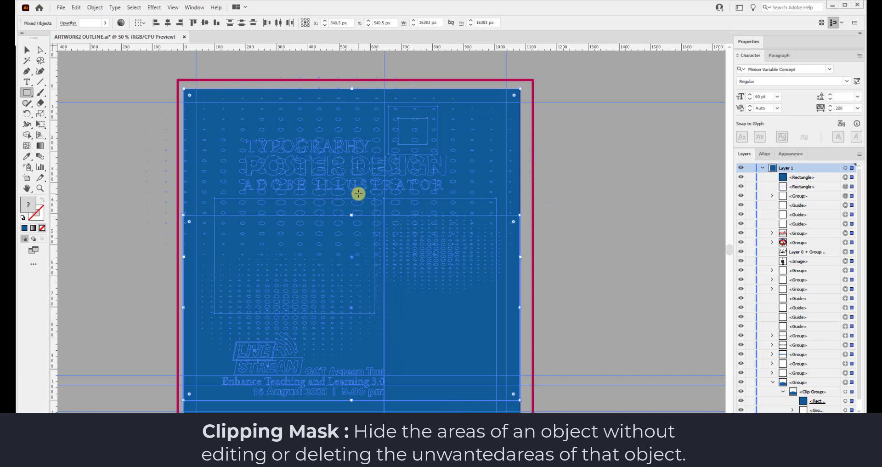
pyautogui.rightClick(358, 193)
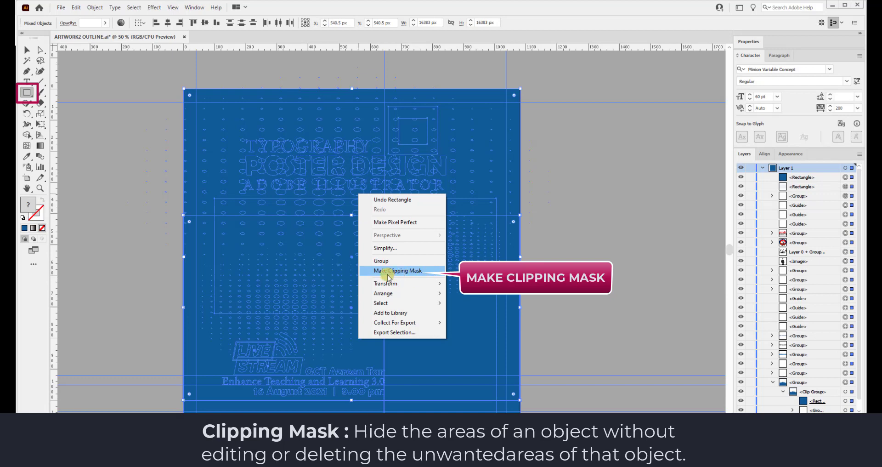
pyautogui.click(429, 275)
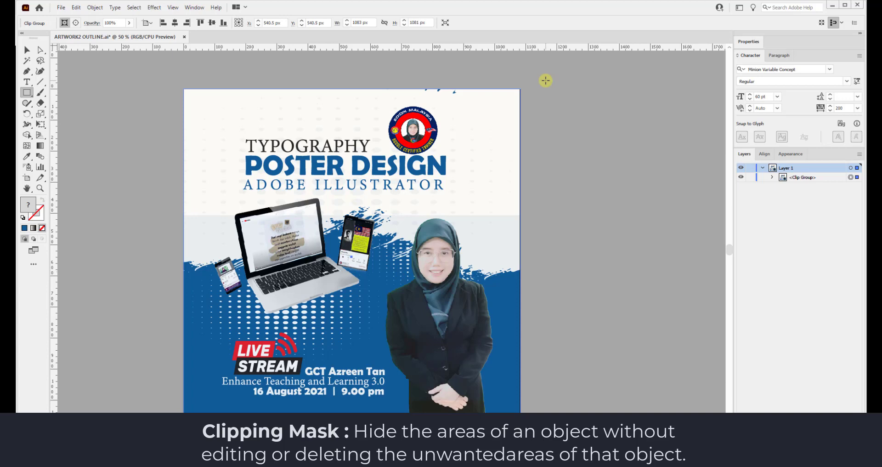
# Save the poster, then export it via Save for Web as JPEG High named ARTWORK2-OUTLINE.
pyautogui.click(60, 7)
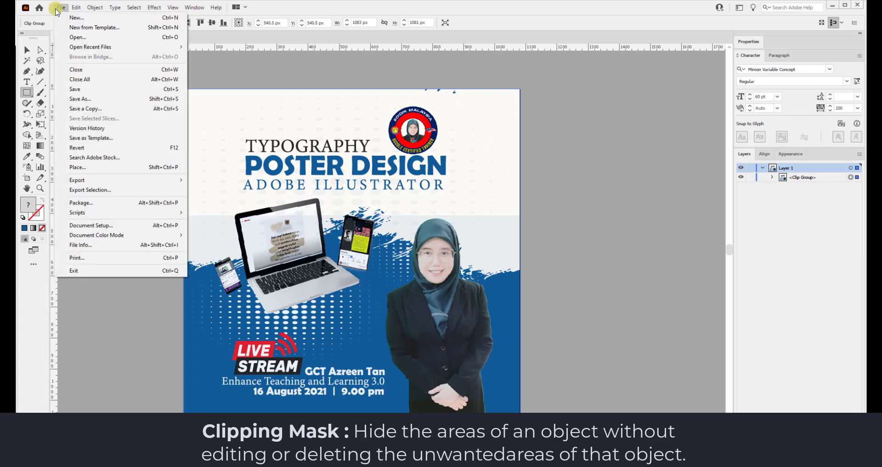
pyautogui.click(78, 89)
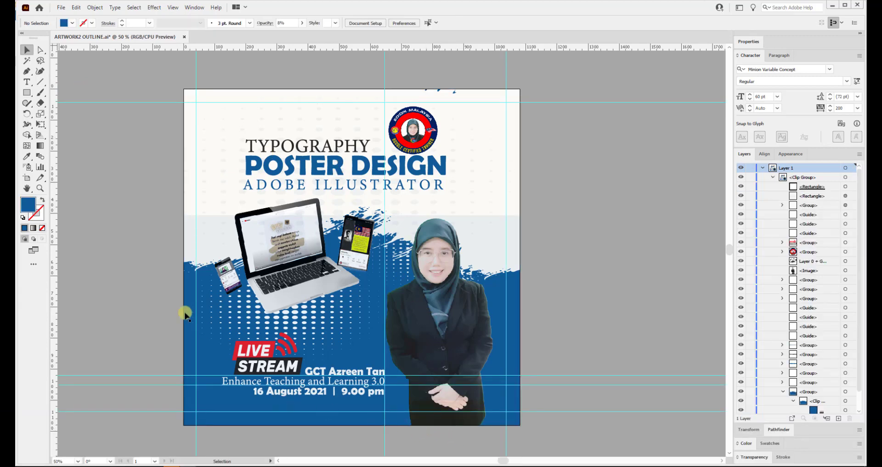
pyautogui.click(64, 8)
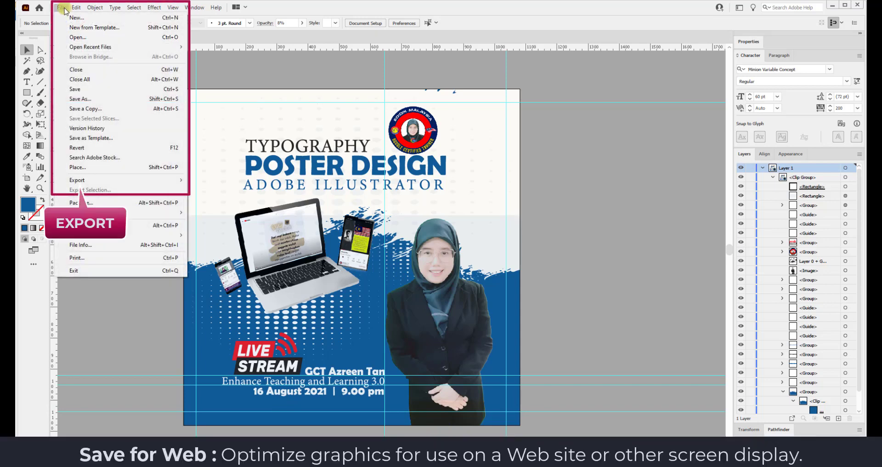
pyautogui.moveTo(164, 182)
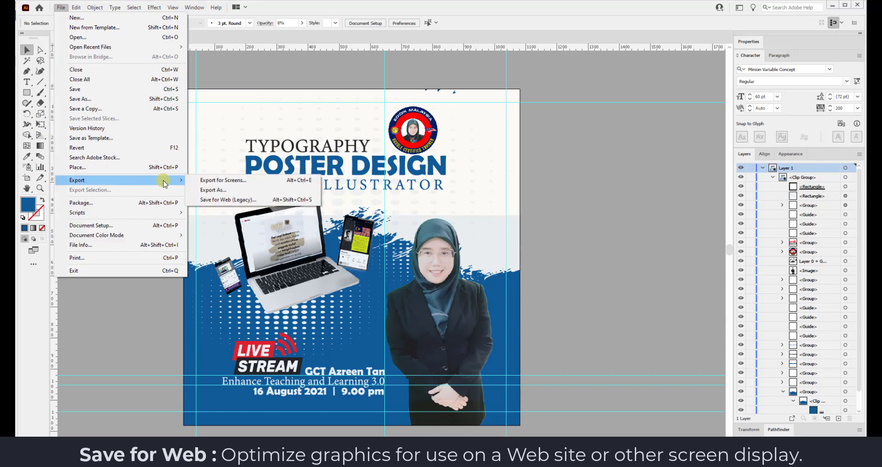
pyautogui.click(267, 199)
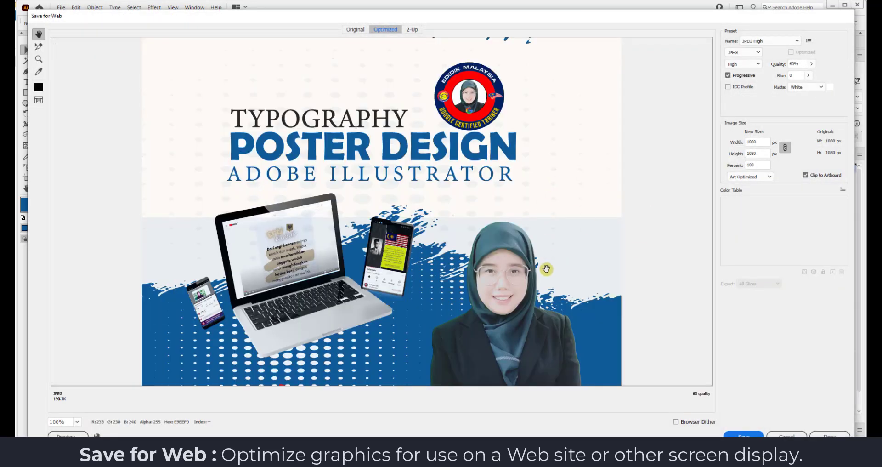
pyautogui.click(796, 42)
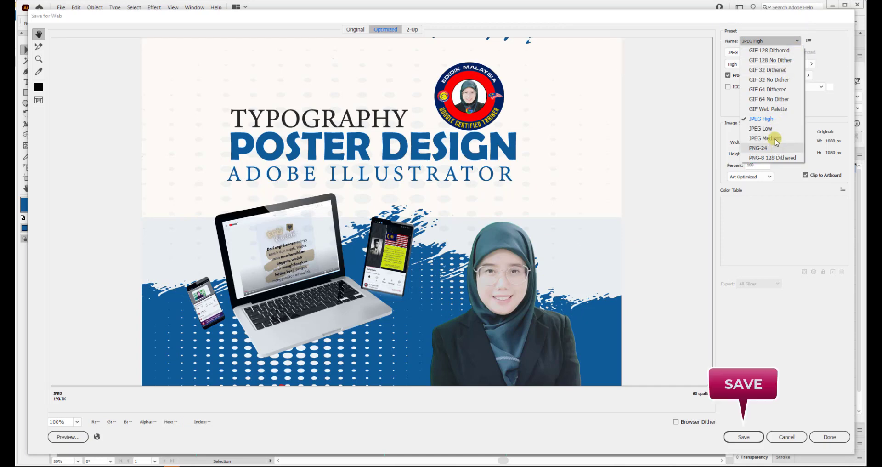
pyautogui.click(775, 121)
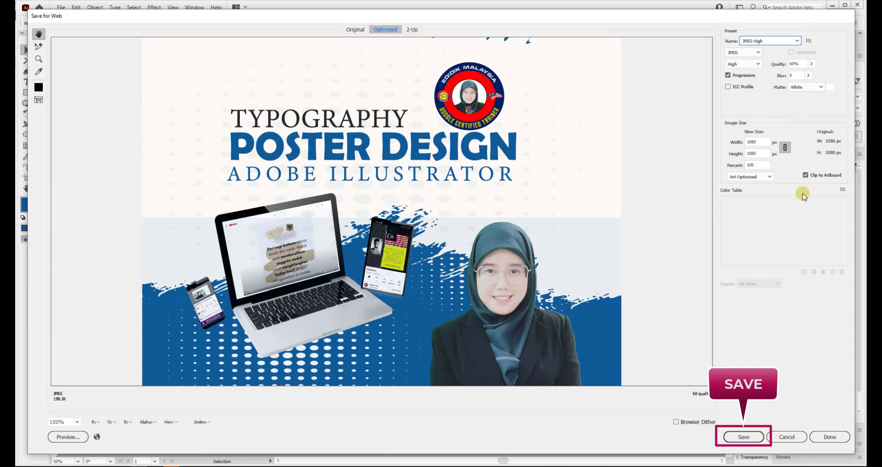
pyautogui.click(739, 437)
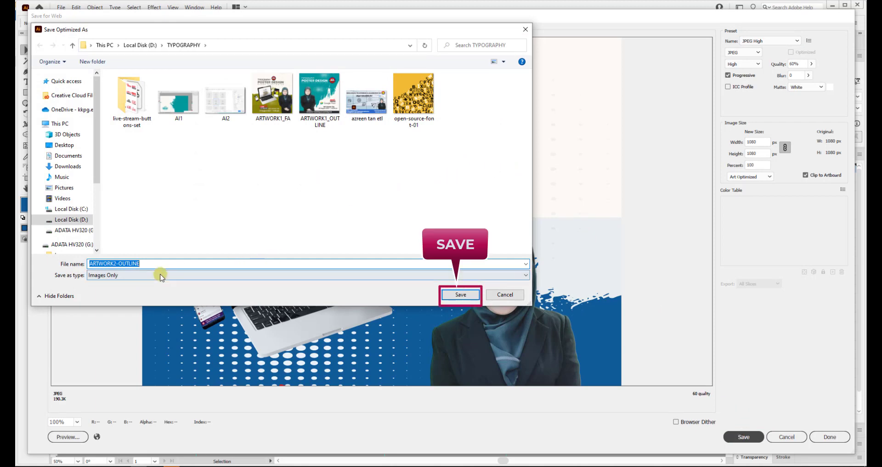
pyautogui.click(461, 295)
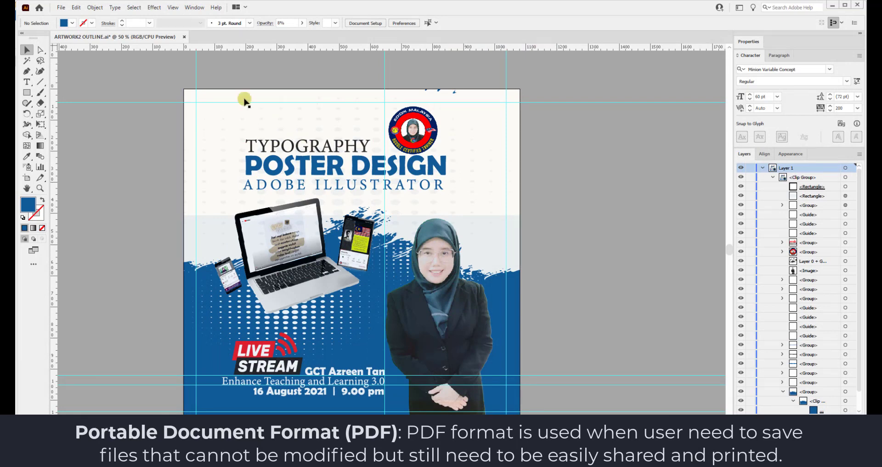
# Save a copy as Adobe PDF named ARTWORK2 OUTLINE using the [Illustrator Default] preset.
pyautogui.click(61, 8)
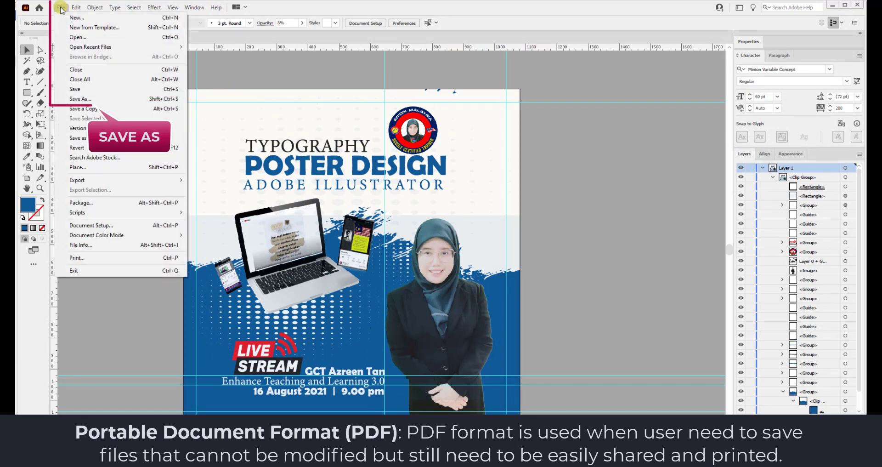
pyautogui.click(103, 99)
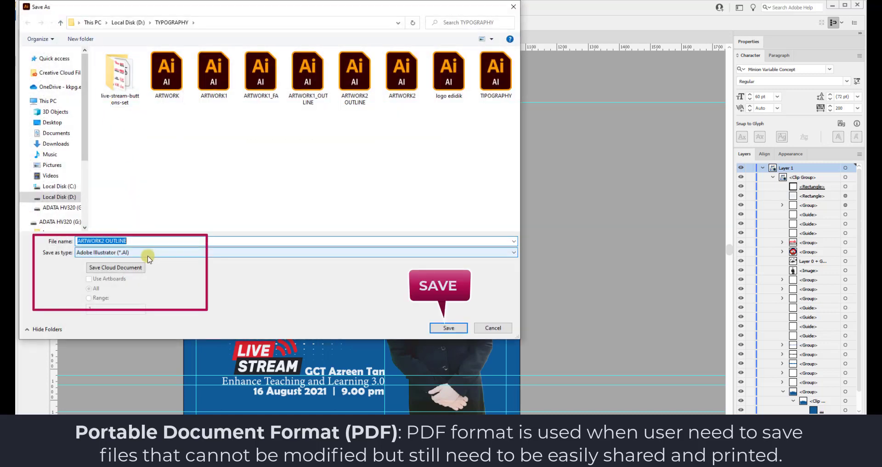
pyautogui.click(148, 253)
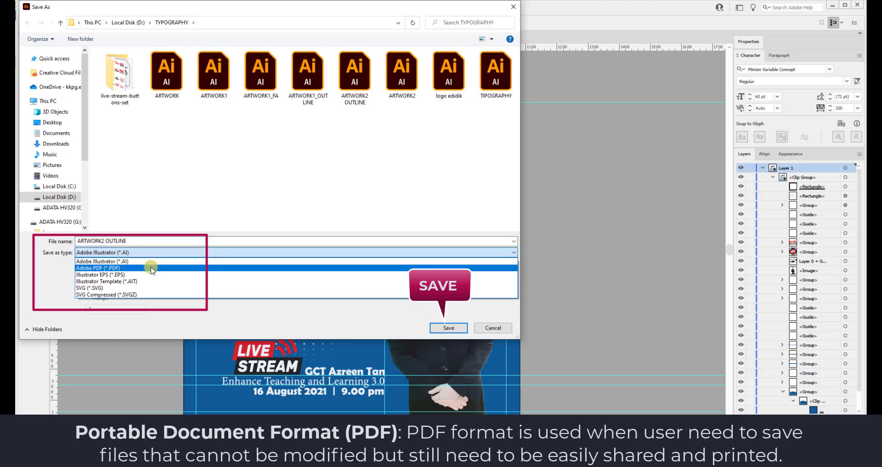
pyautogui.click(151, 269)
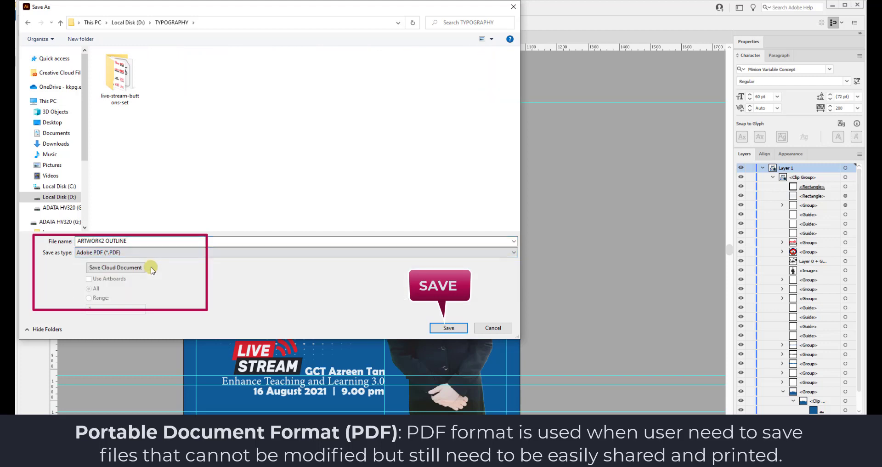
pyautogui.click(446, 327)
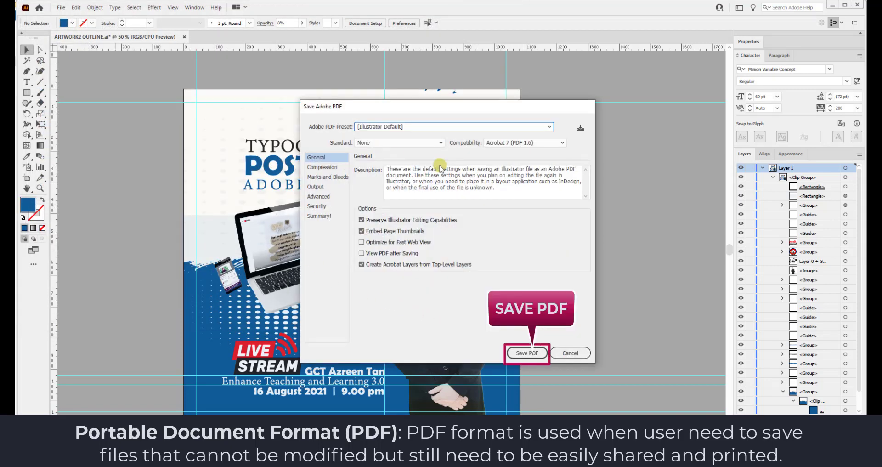
pyautogui.click(527, 352)
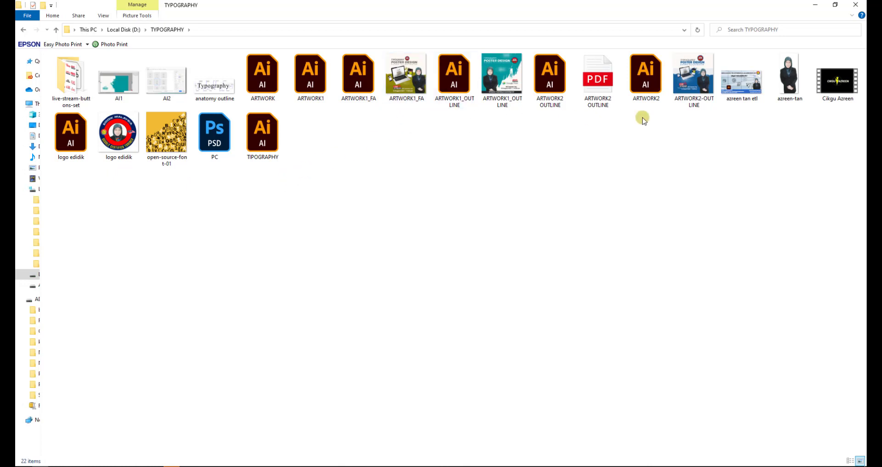
# Preview the ARTWORK2-OUTLINE JPEG in Photos, close it, and open the ARTWORK2 OUTLINE PDF.
pyautogui.click(698, 78)
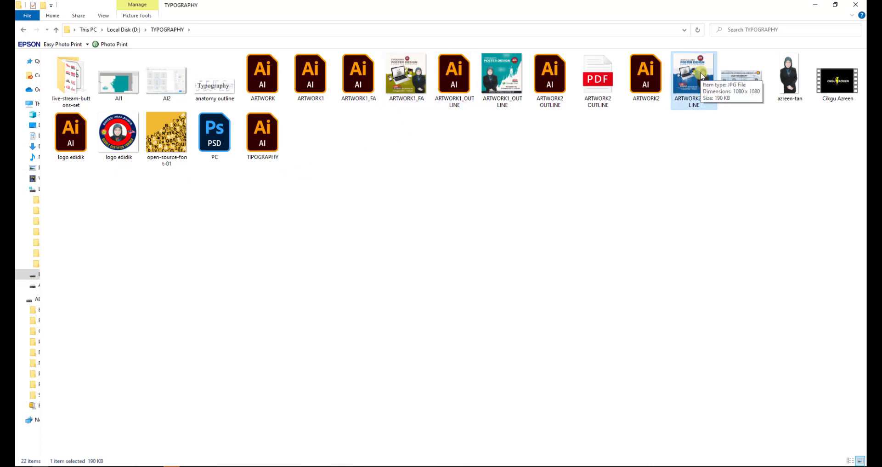
pyautogui.doubleClick(702, 76)
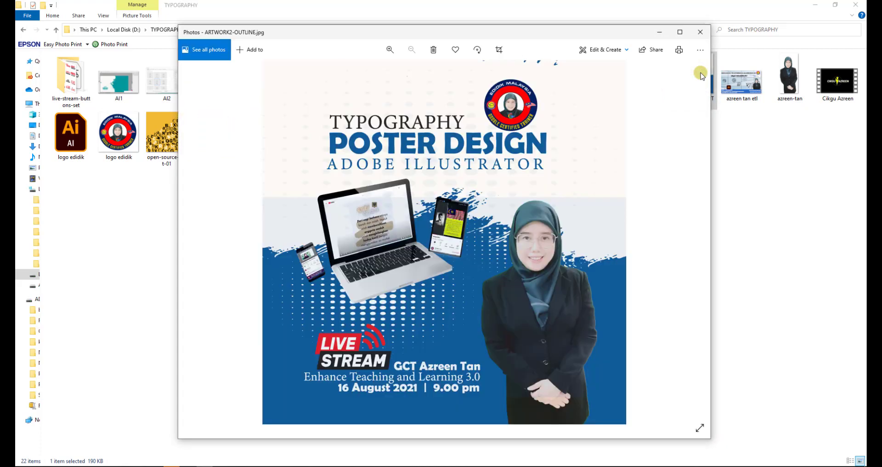
pyautogui.click(700, 31)
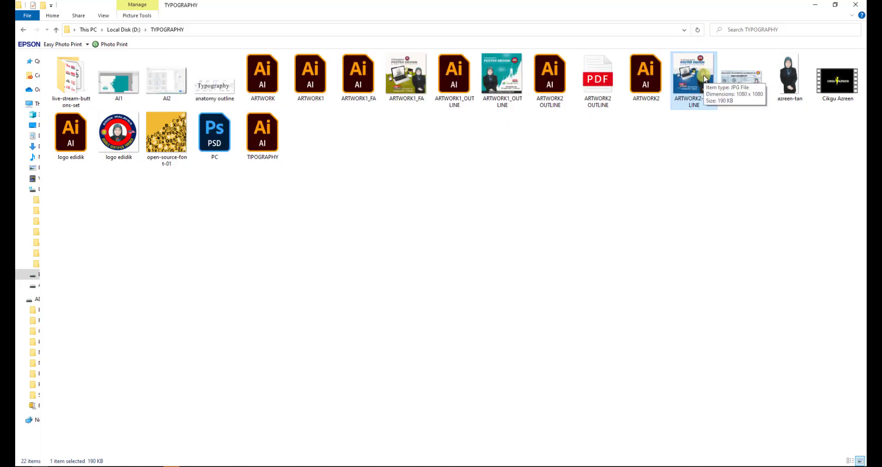
pyautogui.click(603, 93)
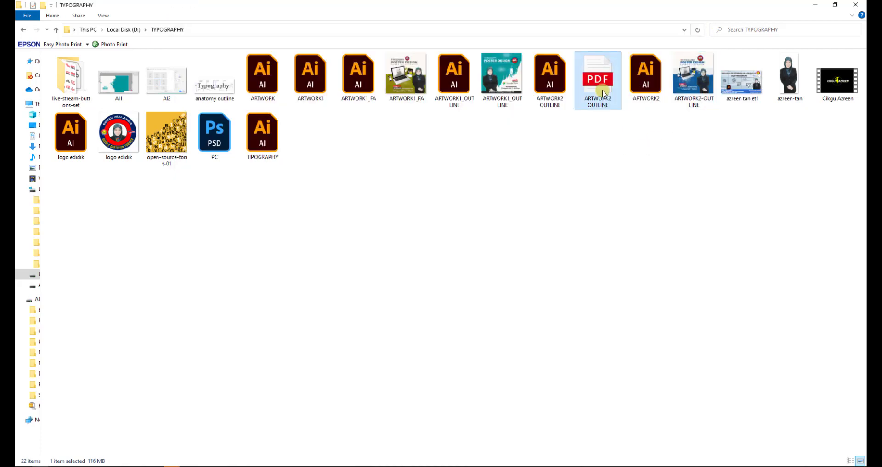
pyautogui.doubleClick(603, 93)
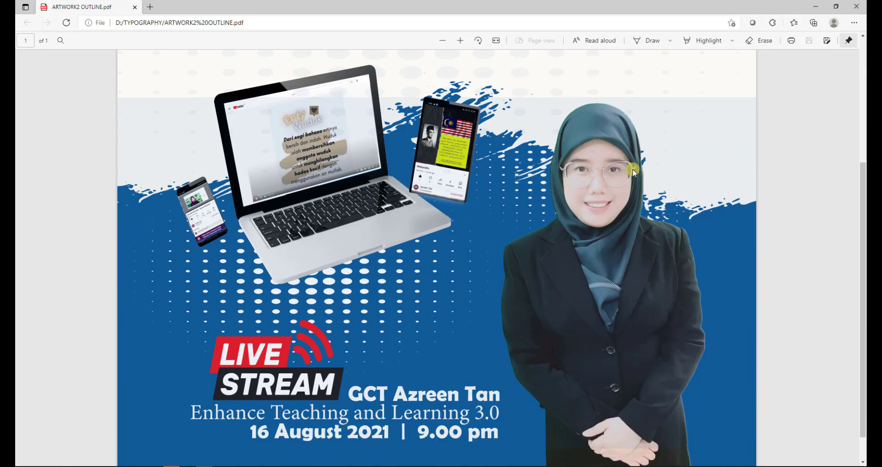
# Zoom the PDF out to show the whole poster page, close Edge, and reopen the JPEG.
pyautogui.click(449, 41)
pyautogui.click(448, 41)
pyautogui.click(446, 42)
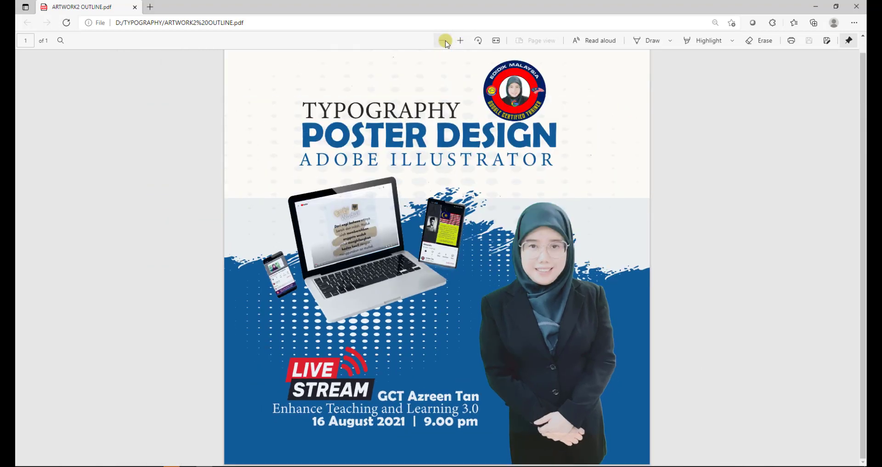
pyautogui.click(446, 41)
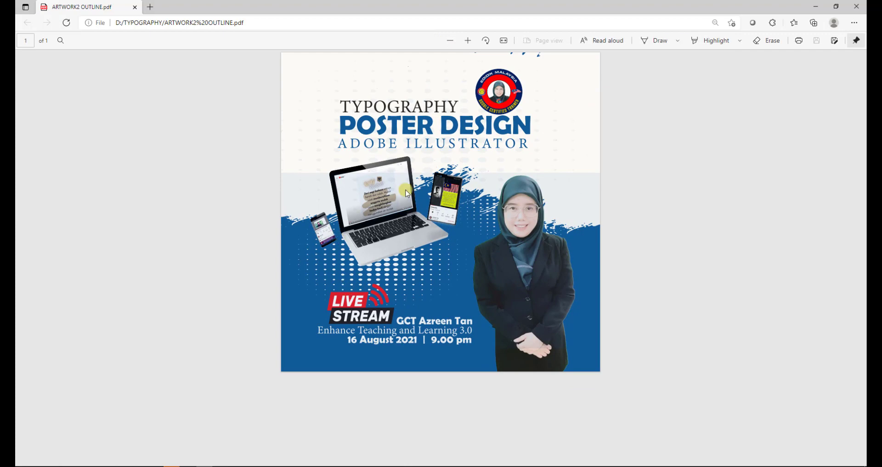
pyautogui.click(857, 6)
pyautogui.doubleClick(703, 76)
# Maximize Photos and switch the ARTWORK2-OUTLINE poster to full-screen view.
pyautogui.scroll(5, 563, 203)
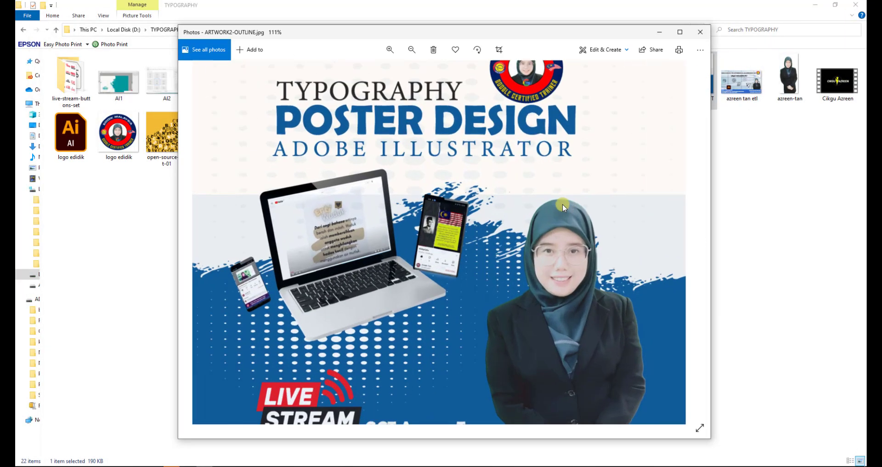
pyautogui.scroll(-5, 563, 206)
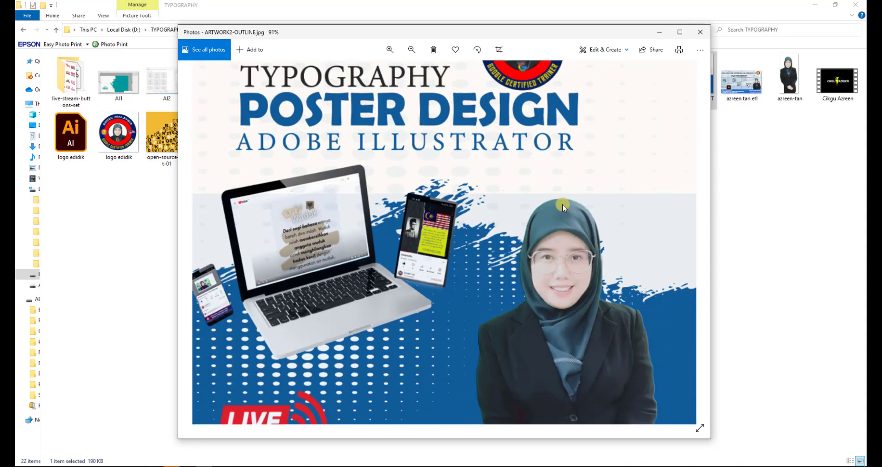
pyautogui.click(697, 34)
pyautogui.click(682, 33)
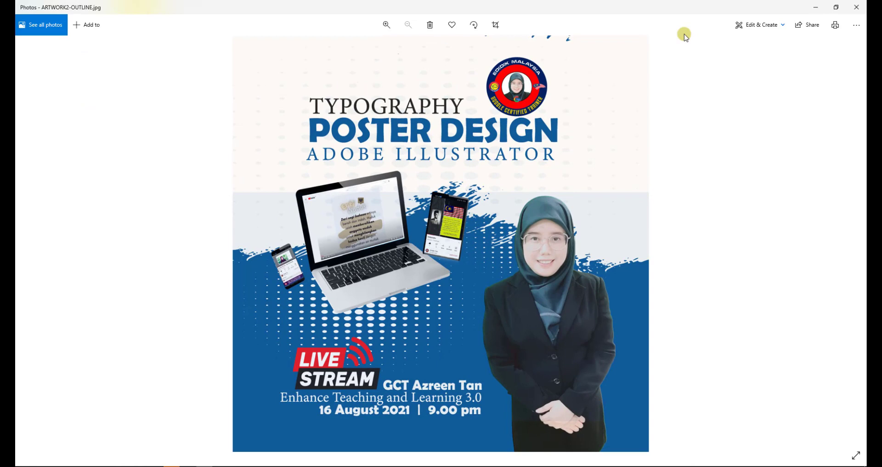
pyautogui.press('F11')
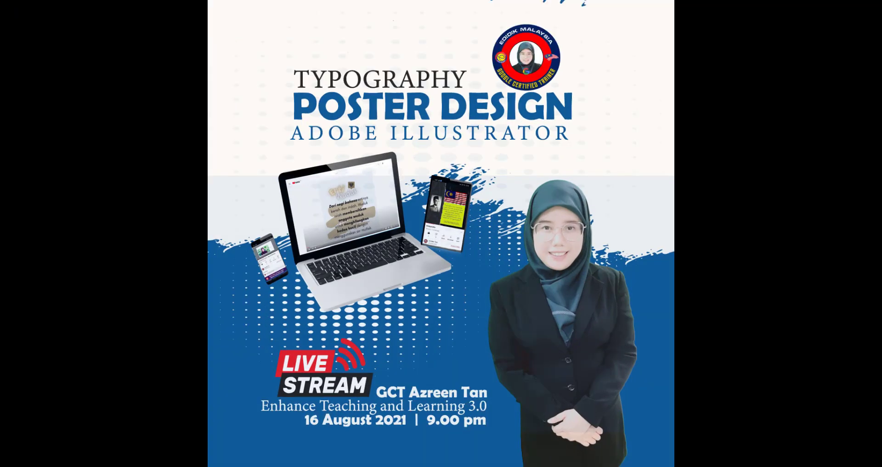